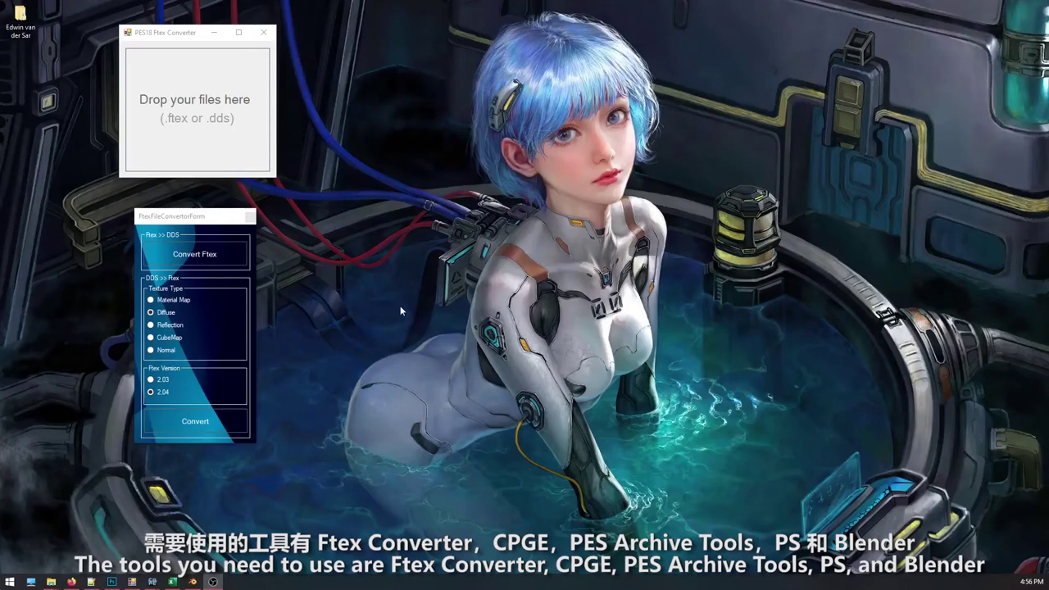
# - Look up player ID 66454's row on the All players exported sheet, then hide Excel
pyautogui.click(174, 581)
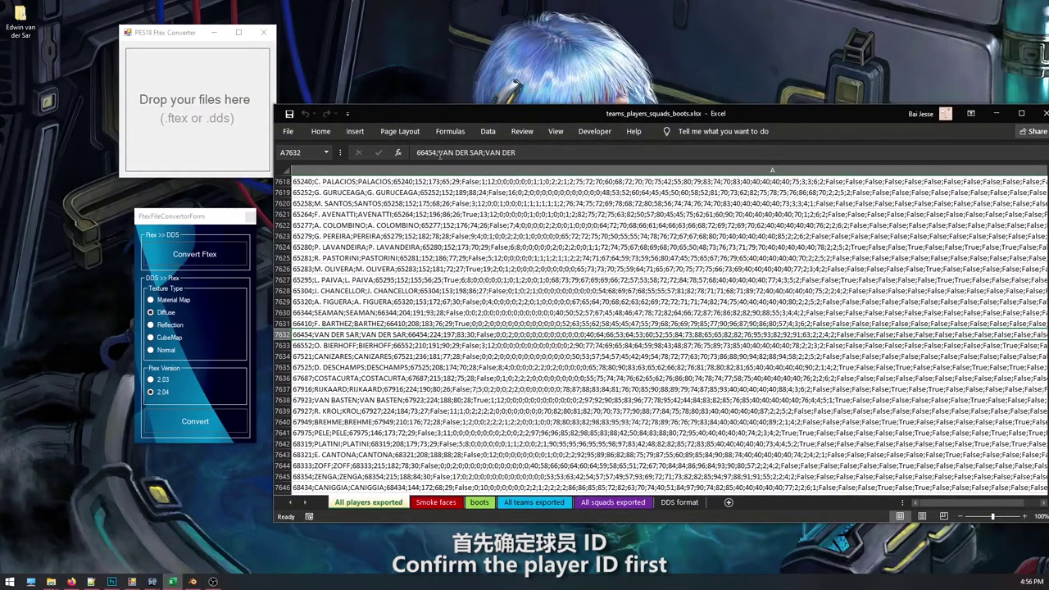
pyautogui.click(435, 152)
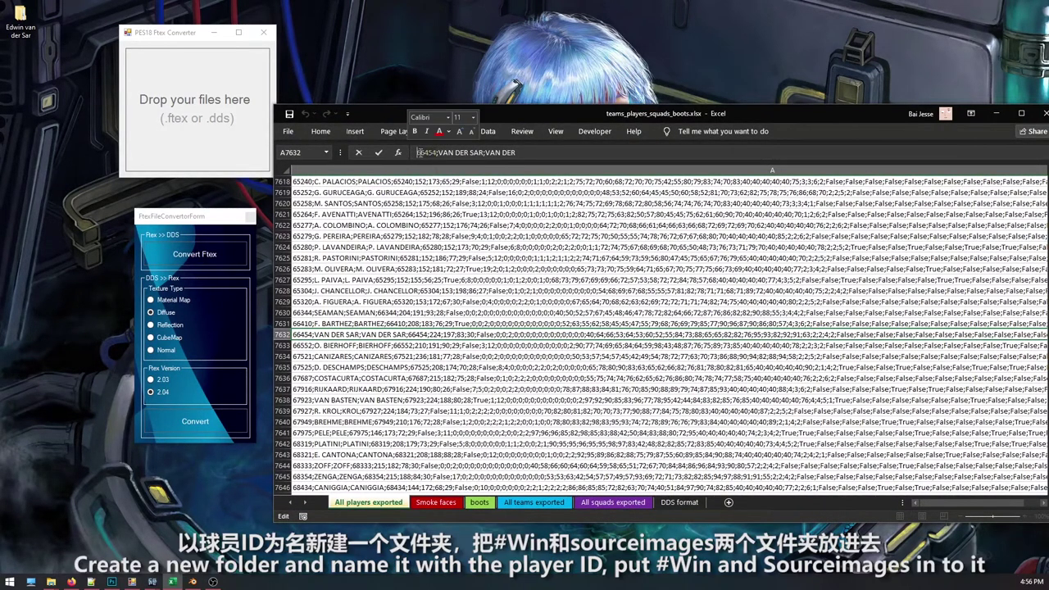
pyautogui.click(996, 113)
# - Create a new desktop folder named 66454 in the top-left column
pyautogui.rightClick(43, 262)
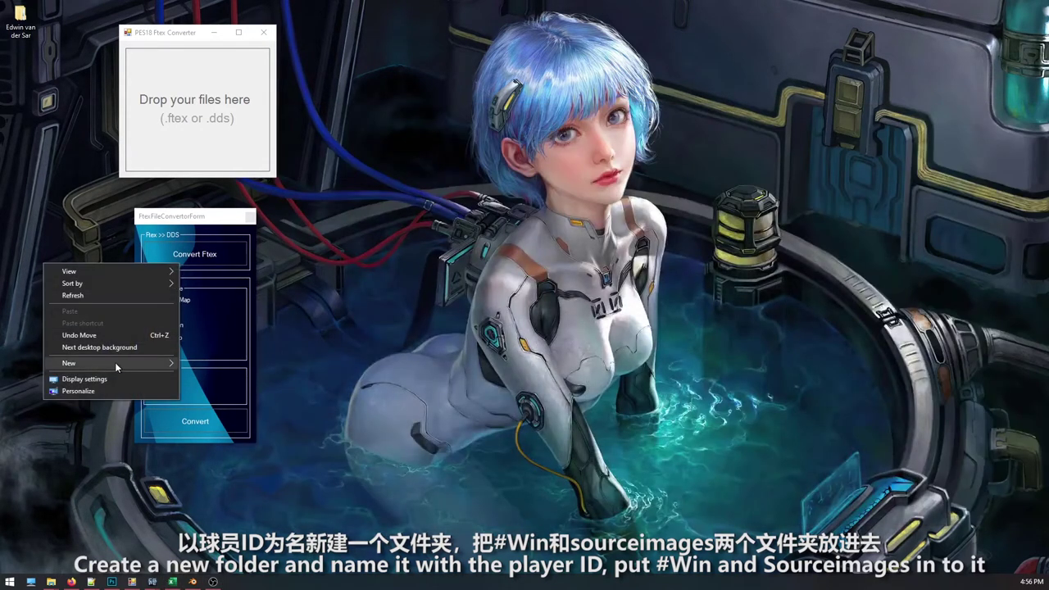
pyautogui.click(217, 367)
pyautogui.write('66454')
pyautogui.press('Return')
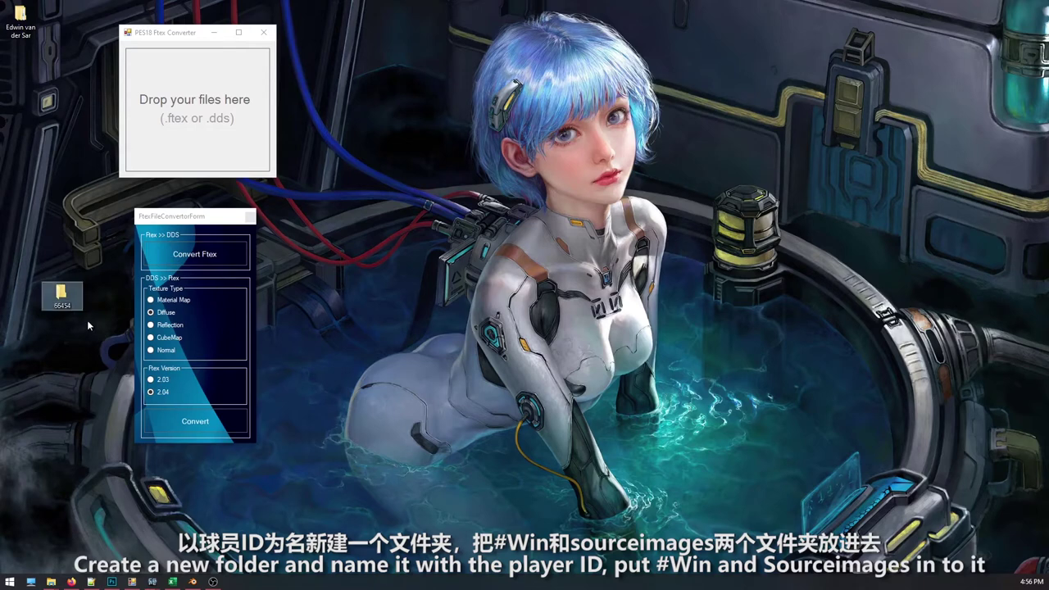
pyautogui.moveTo(62, 295); pyautogui.dragTo(20, 64)
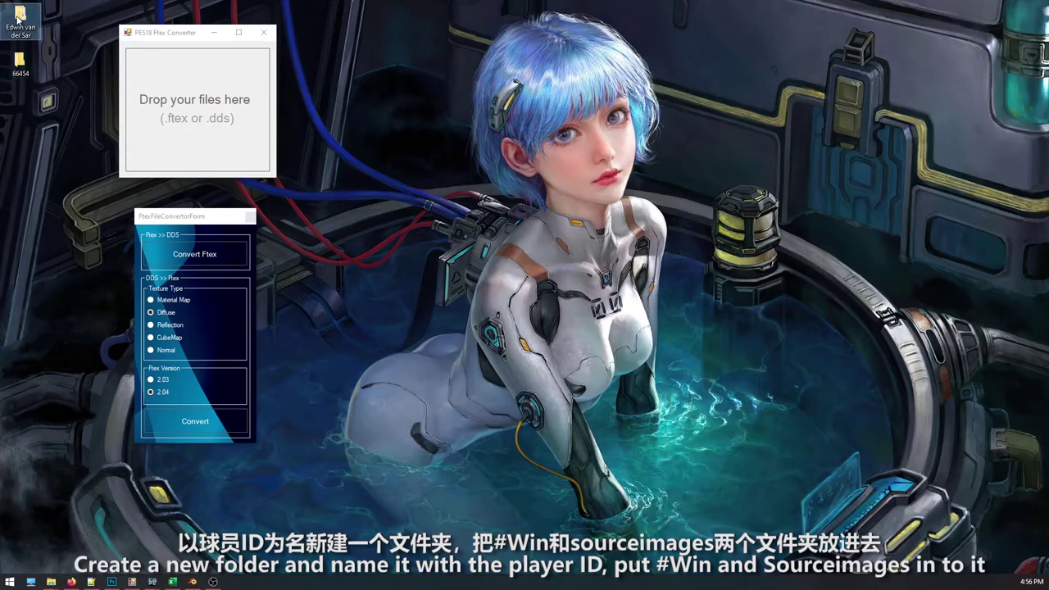
# - Copy the #Win folder from the 918 player folder into 66454
pyautogui.doubleClick(18, 18)
pyautogui.click(463, 190)
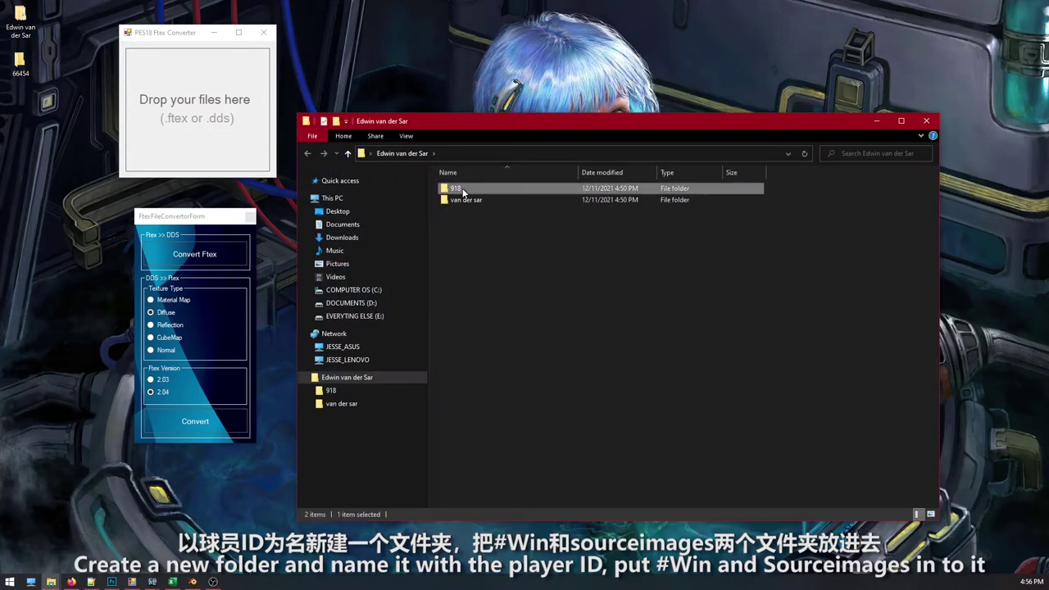
pyautogui.doubleClick(463, 190)
pyautogui.click(481, 188)
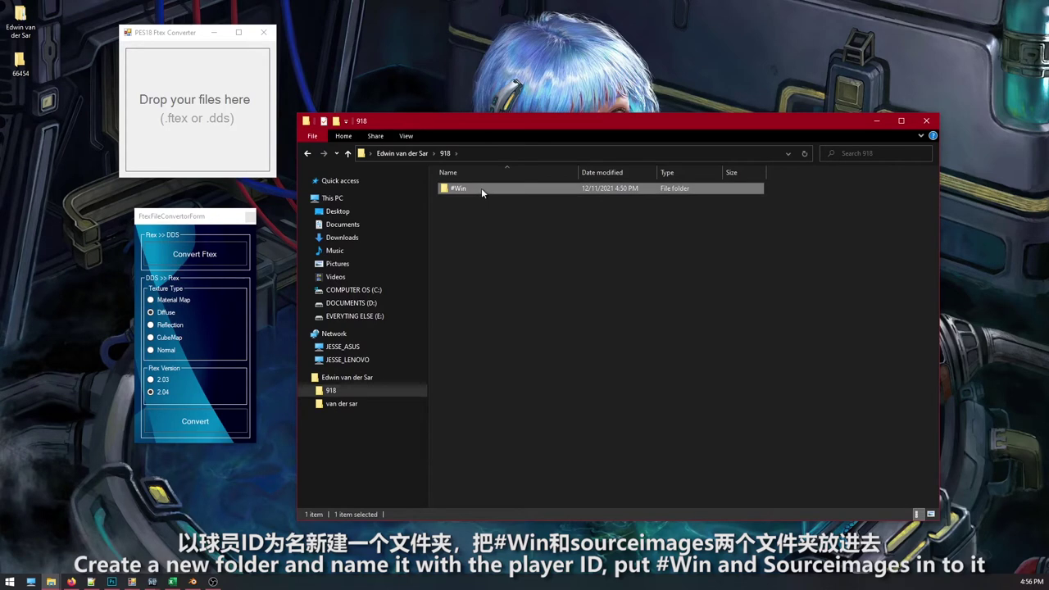
pyautogui.doubleClick(20, 62)
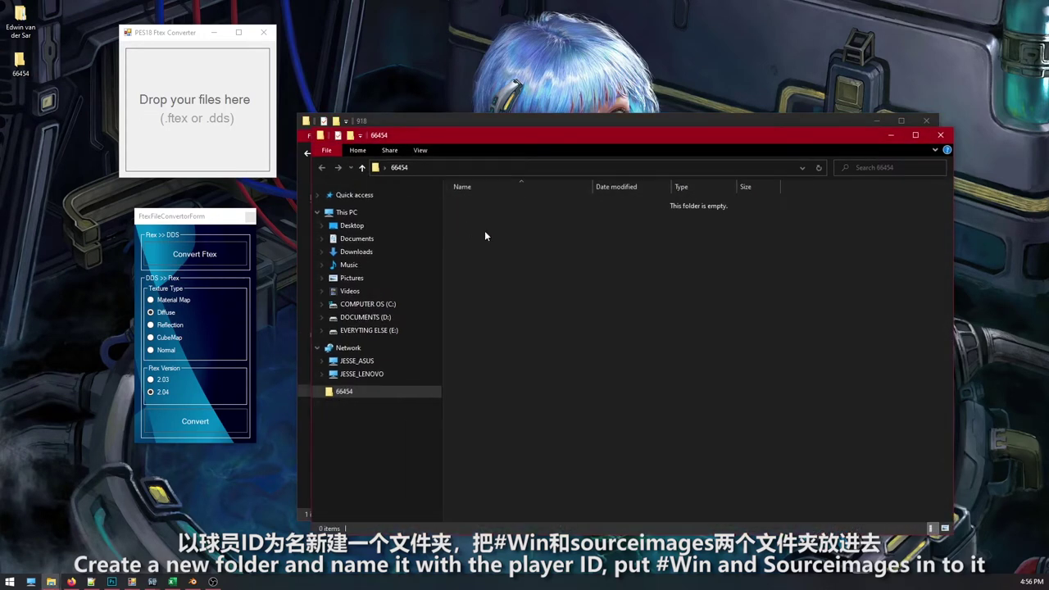
pyautogui.hotkey('ctrl', 'v')
# - Copy the sourceimages folder into 66454 and close the folder windows
pyautogui.moveTo(498, 121); pyautogui.dragTo(528, 98)
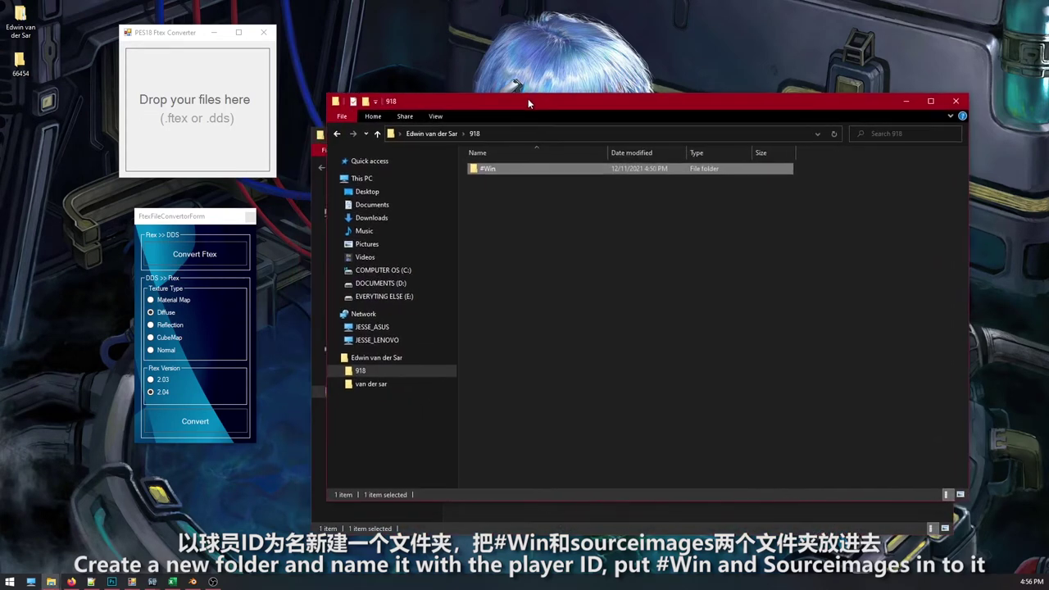
pyautogui.click(380, 133)
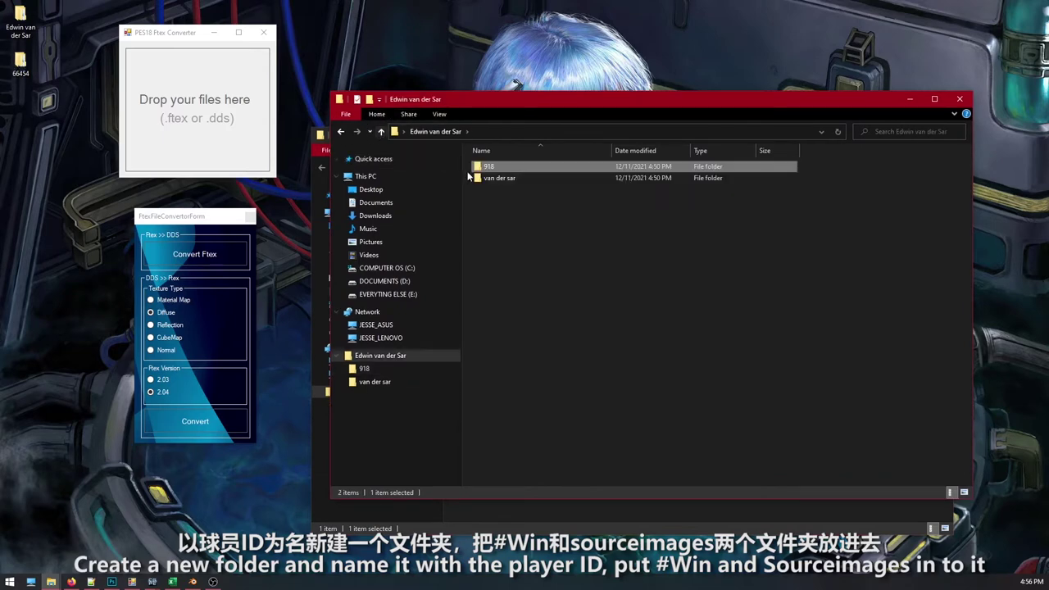
pyautogui.doubleClick(502, 178)
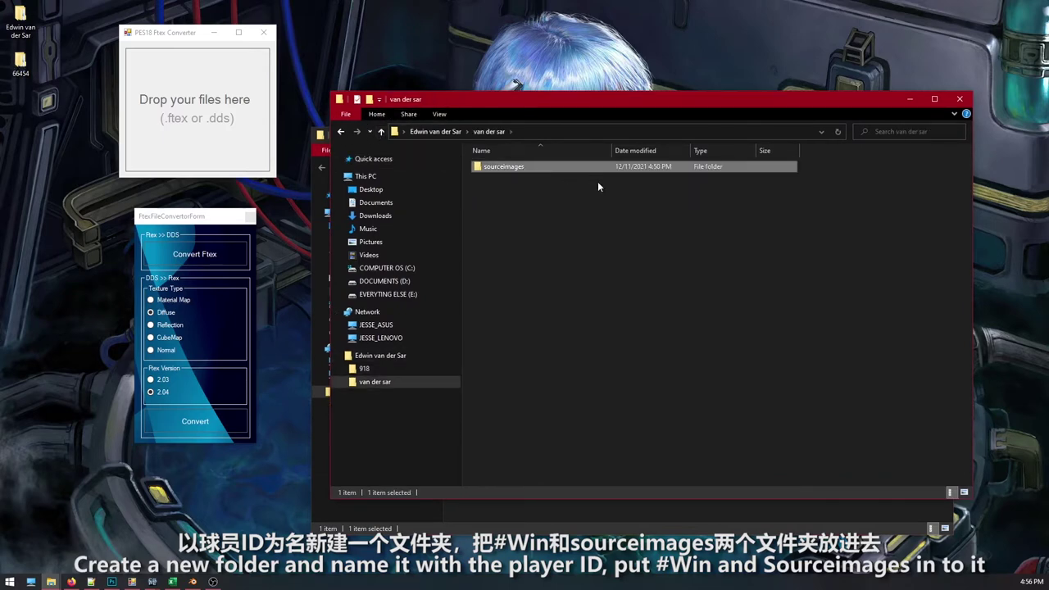
pyautogui.click(967, 98)
pyautogui.click(574, 254)
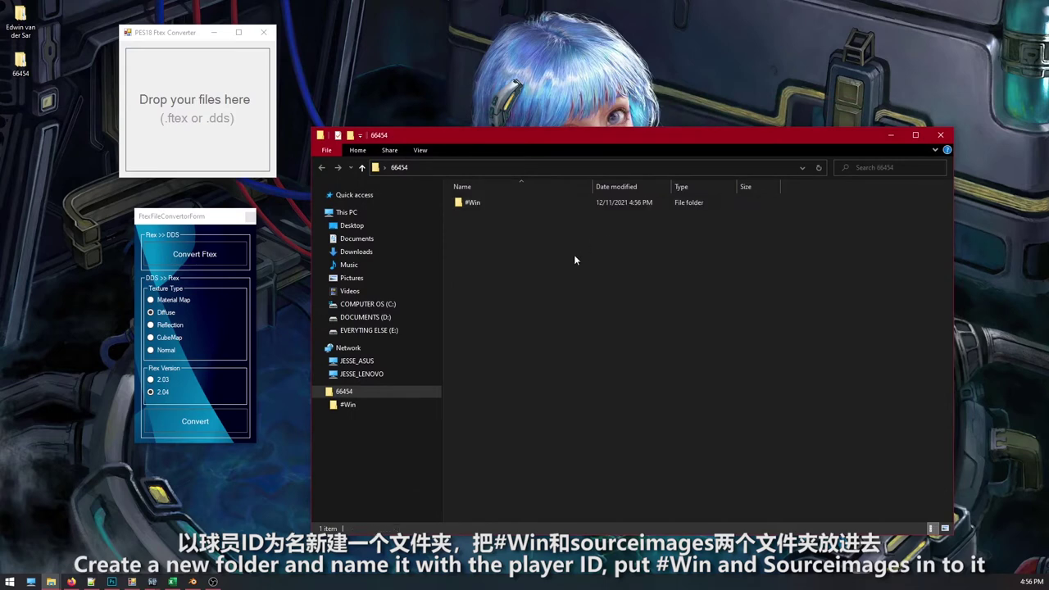
pyautogui.hotkey('ctrl', 'v')
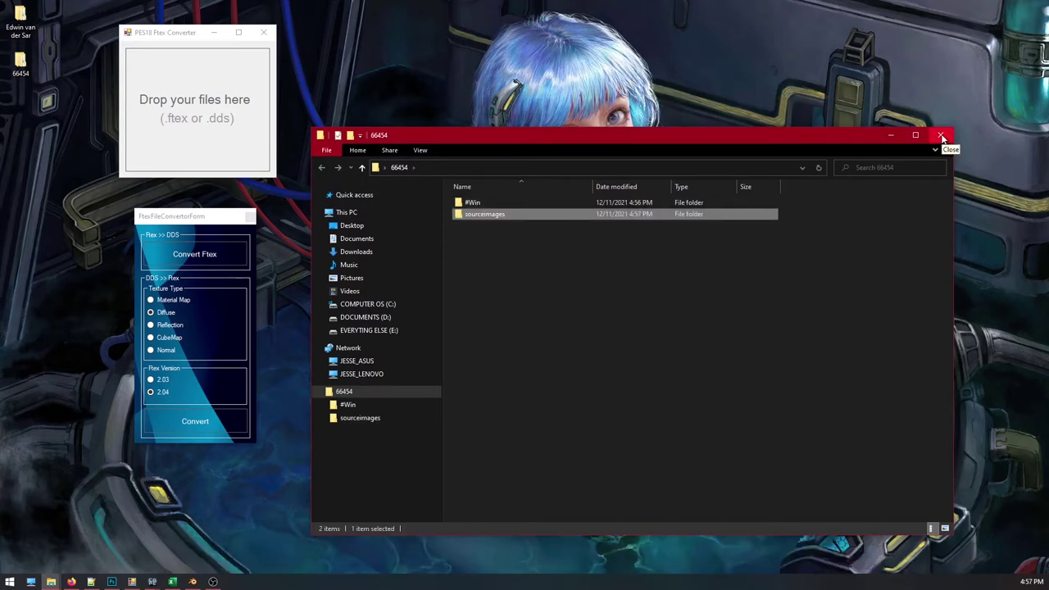
pyautogui.click(942, 137)
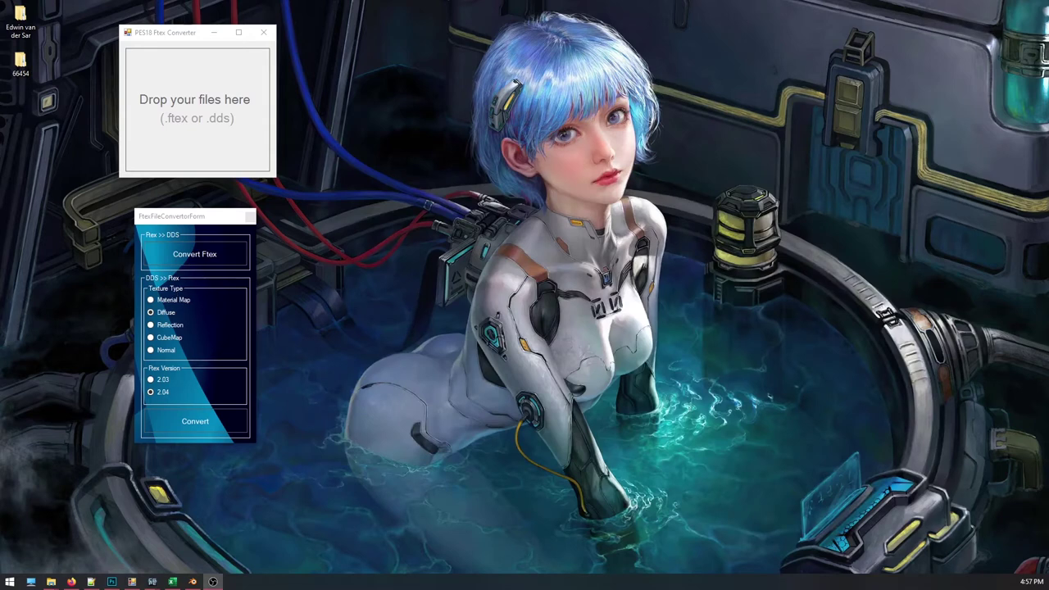
# - Start Convert Ftex and point its file picker at the 66454 sourceimages #windx11 folder
pyautogui.click(201, 261)
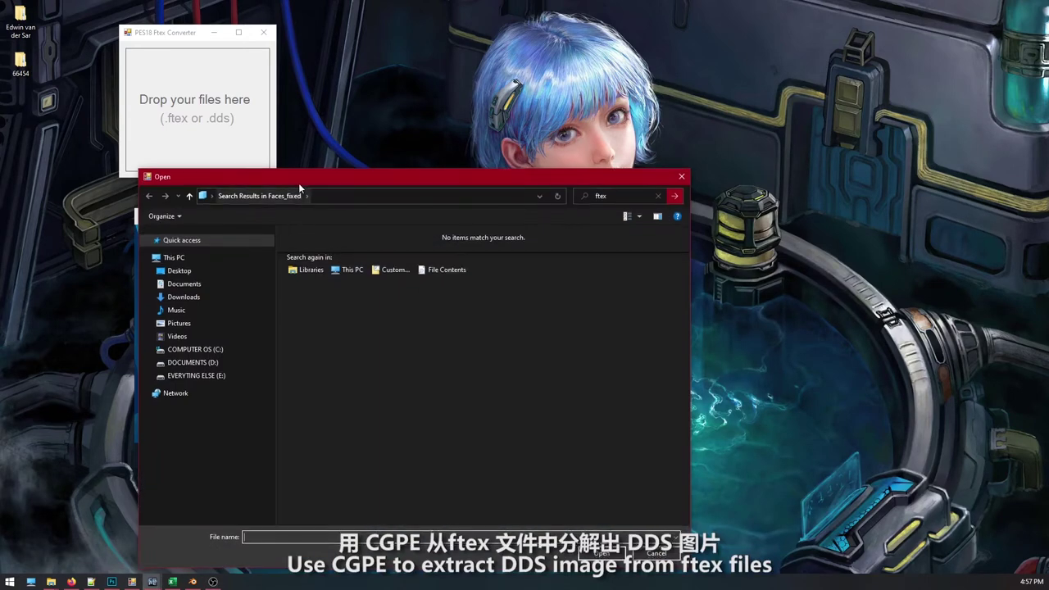
pyautogui.moveTo(300, 188); pyautogui.dragTo(479, 154)
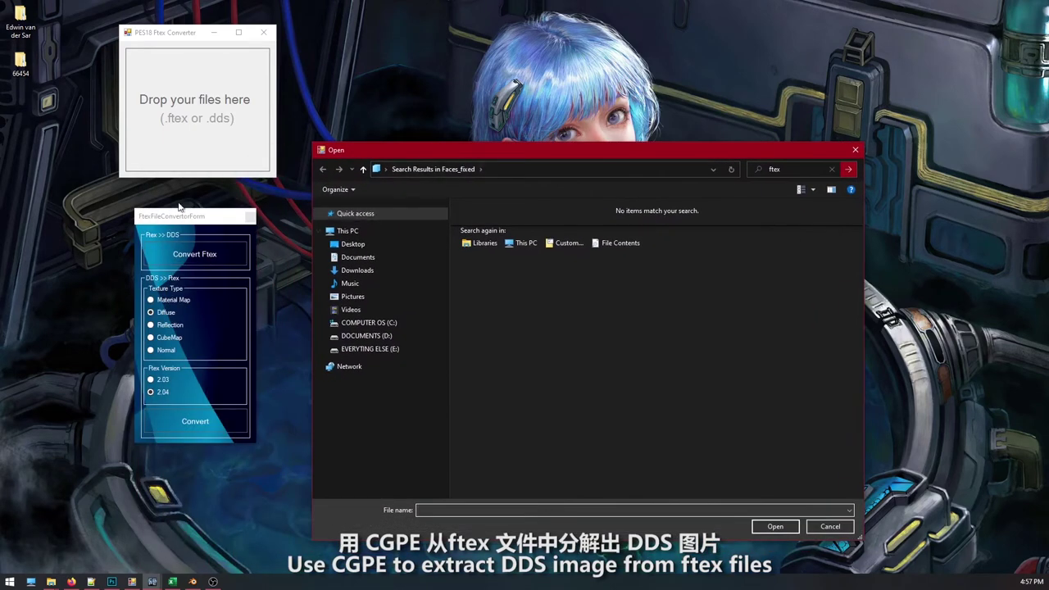
pyautogui.doubleClick(24, 67)
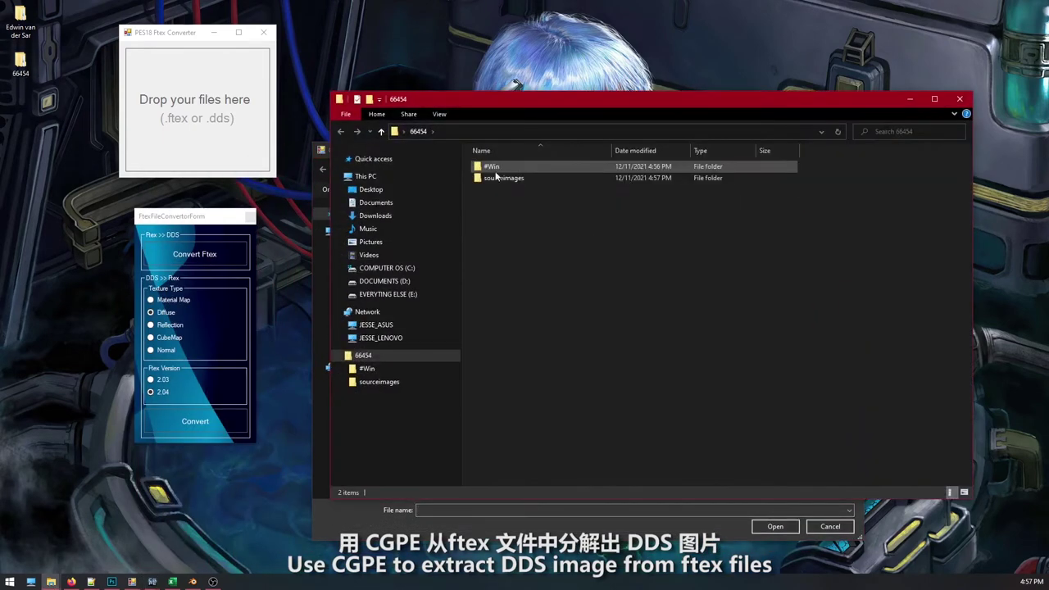
pyautogui.click(499, 181)
pyautogui.doubleClick(500, 178)
pyautogui.doubleClick(533, 167)
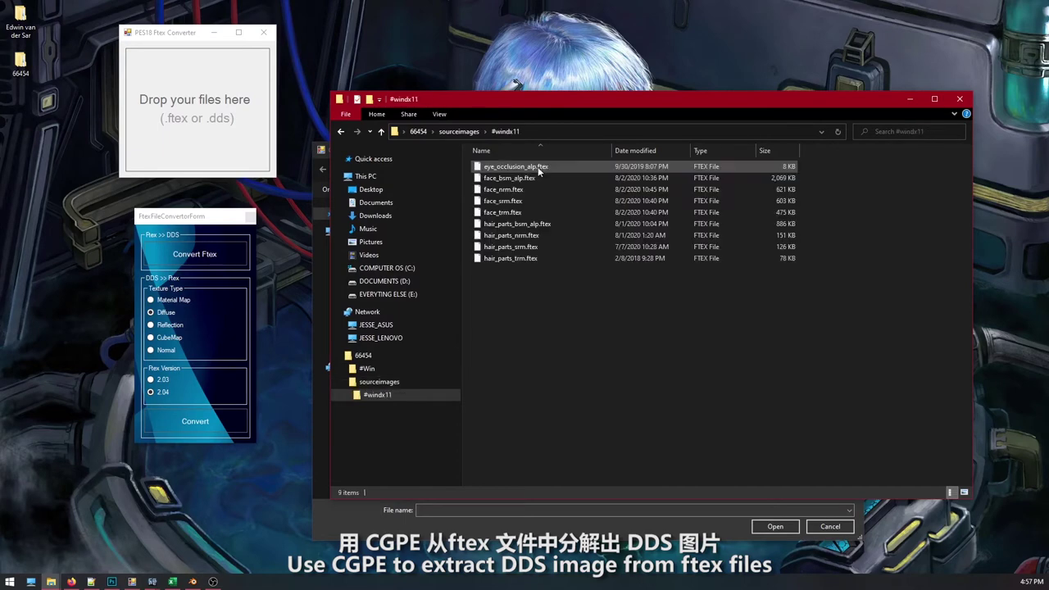
pyautogui.click(656, 130)
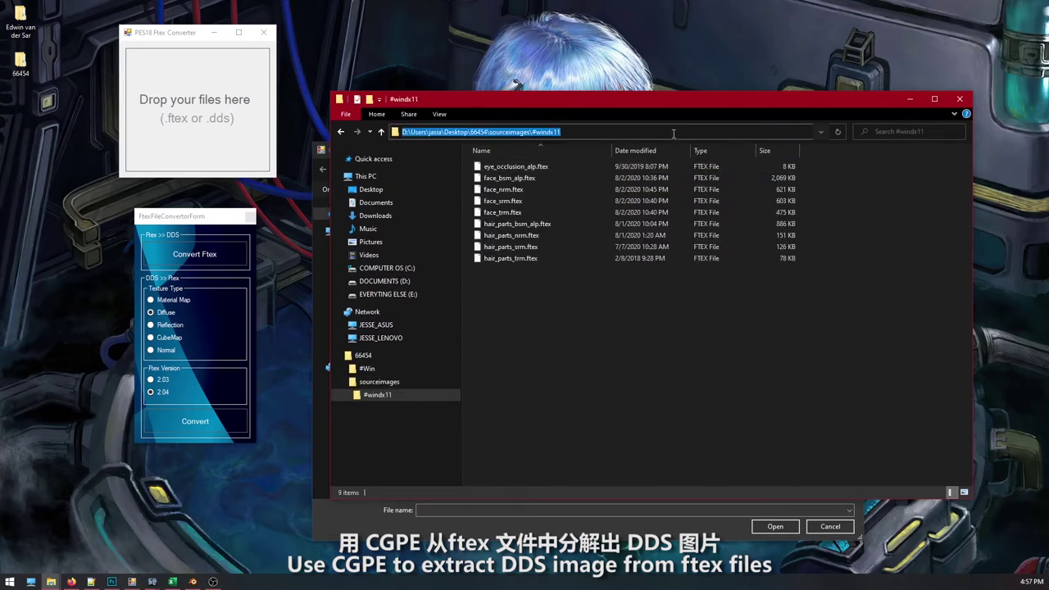
pyautogui.click(910, 98)
pyautogui.click(668, 169)
pyautogui.write('D:\\Users\\jasia\\Desktop\\66454\\sourceimages\\#windx11')
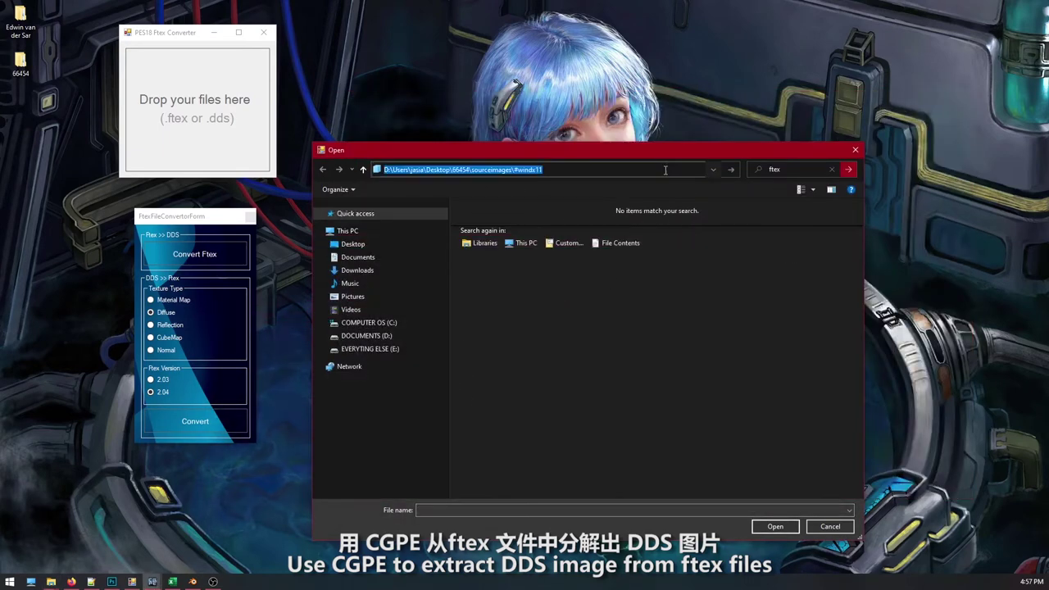
pyautogui.press('Return')
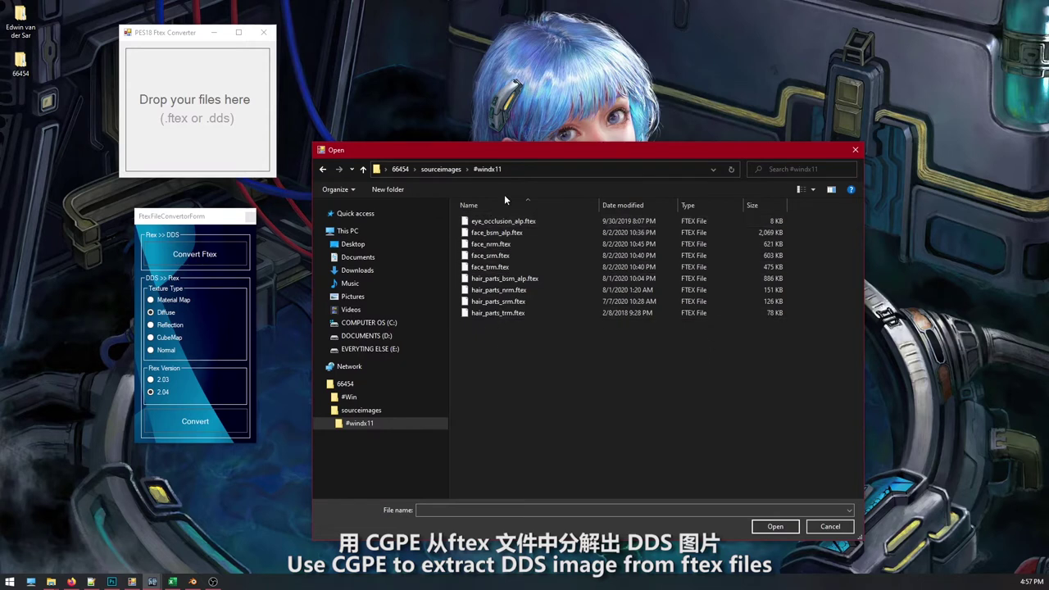
# - Select the six face and hair .ftex files and extract them to DDS
pyautogui.click(526, 301)
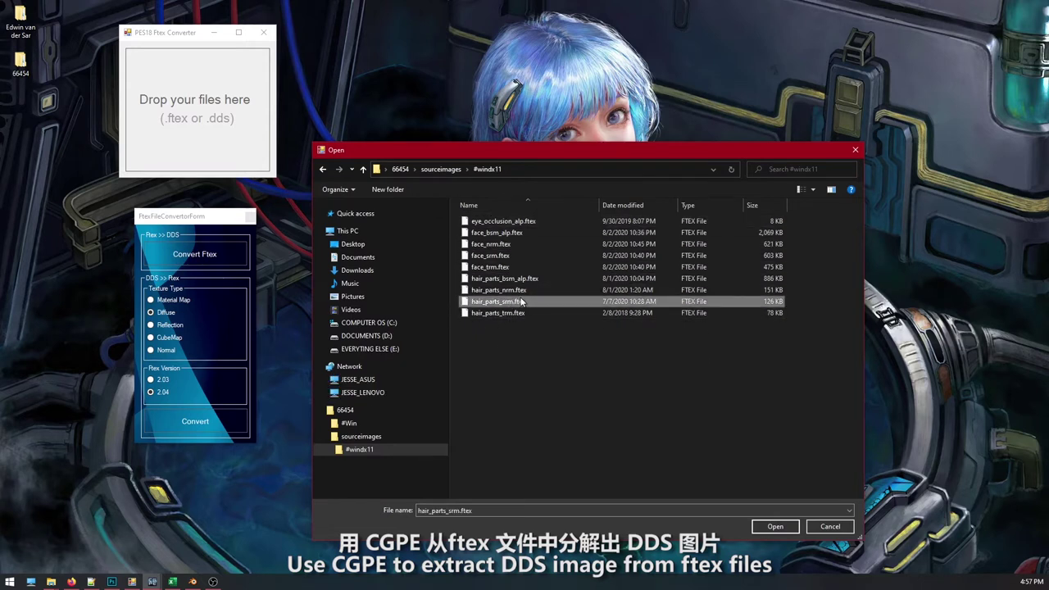
pyautogui.keyDown('ctrl'); pyautogui.click(512, 290); pyautogui.keyUp('ctrl')
pyautogui.keyDown('ctrl'); pyautogui.click(497, 256); pyautogui.keyUp('ctrl')
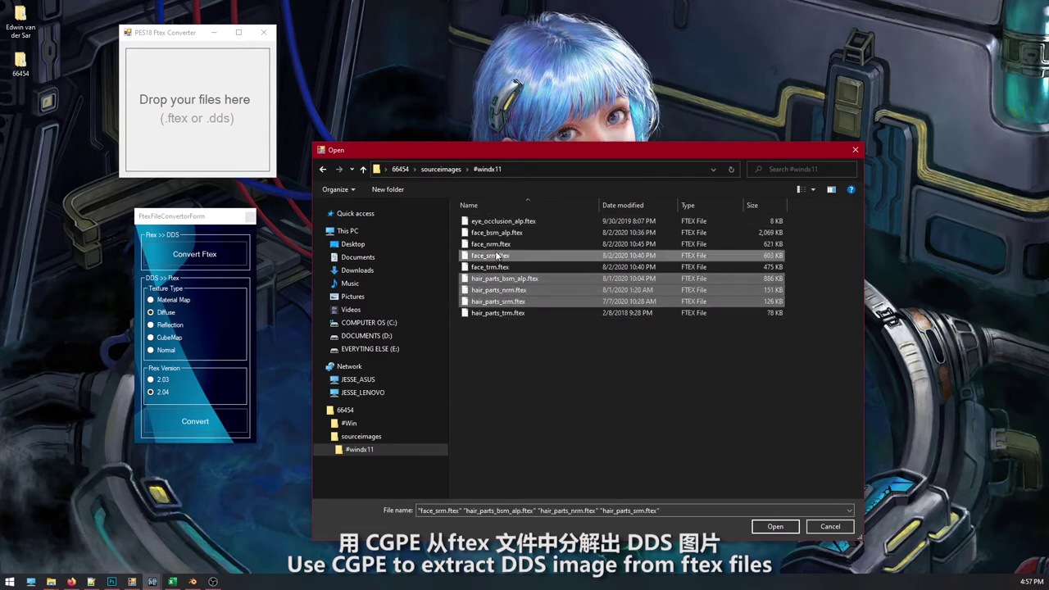
pyautogui.keyDown('ctrl'); pyautogui.click(503, 233); pyautogui.keyUp('ctrl')
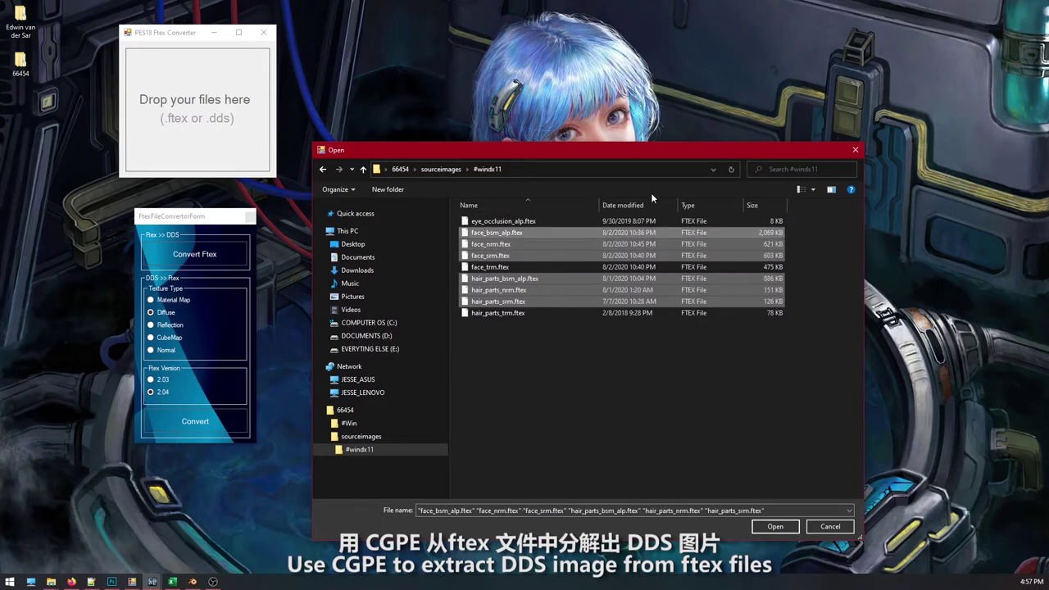
pyautogui.click(775, 526)
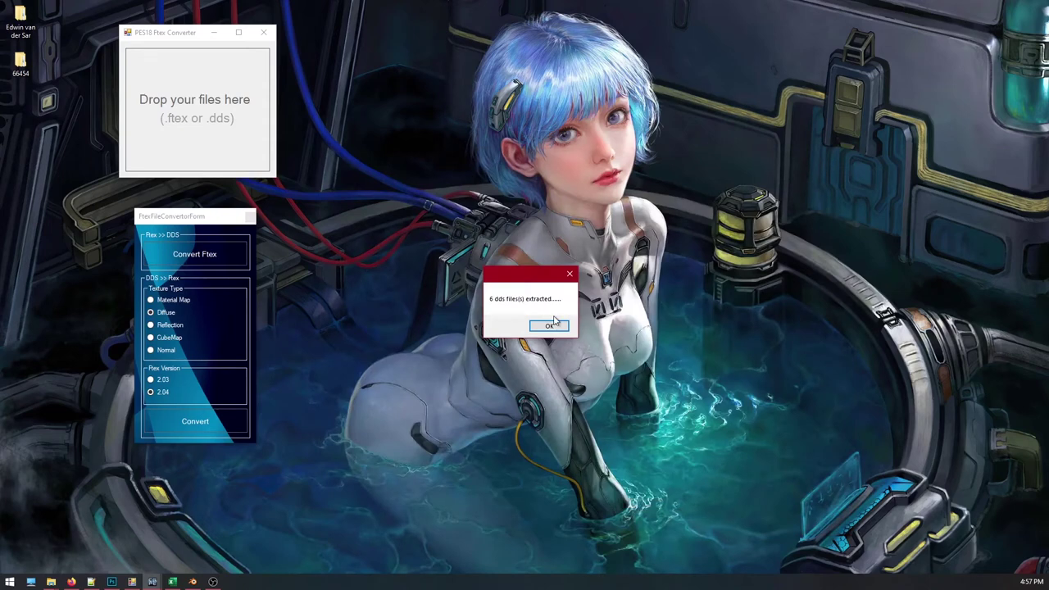
pyautogui.click(556, 325)
# - Sort the #windx11 folder by Type and select face_bsm_alp.dds
pyautogui.click(51, 581)
pyautogui.moveTo(460, 533)
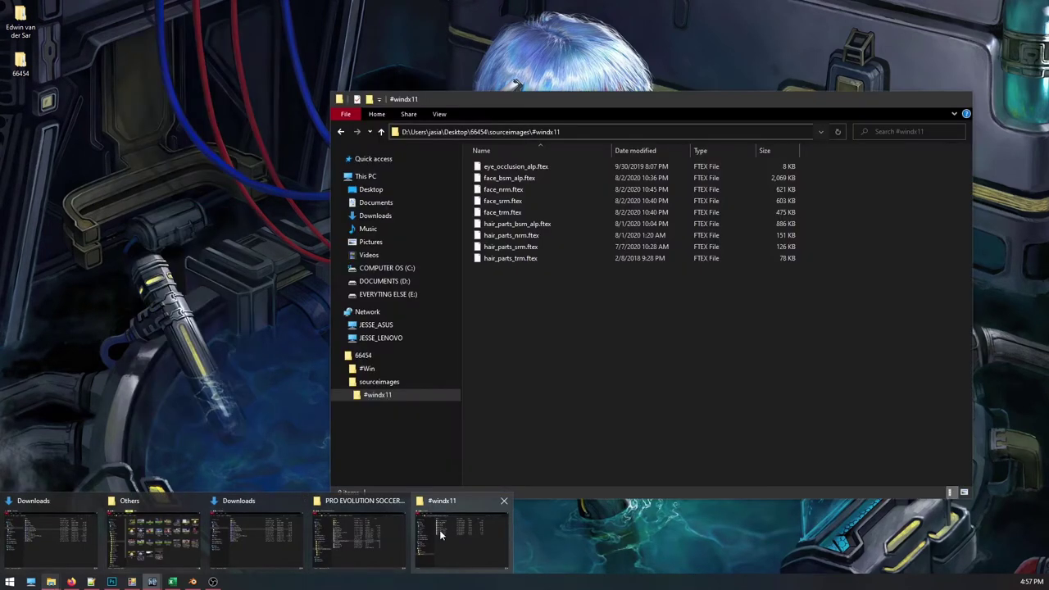
pyautogui.click(440, 529)
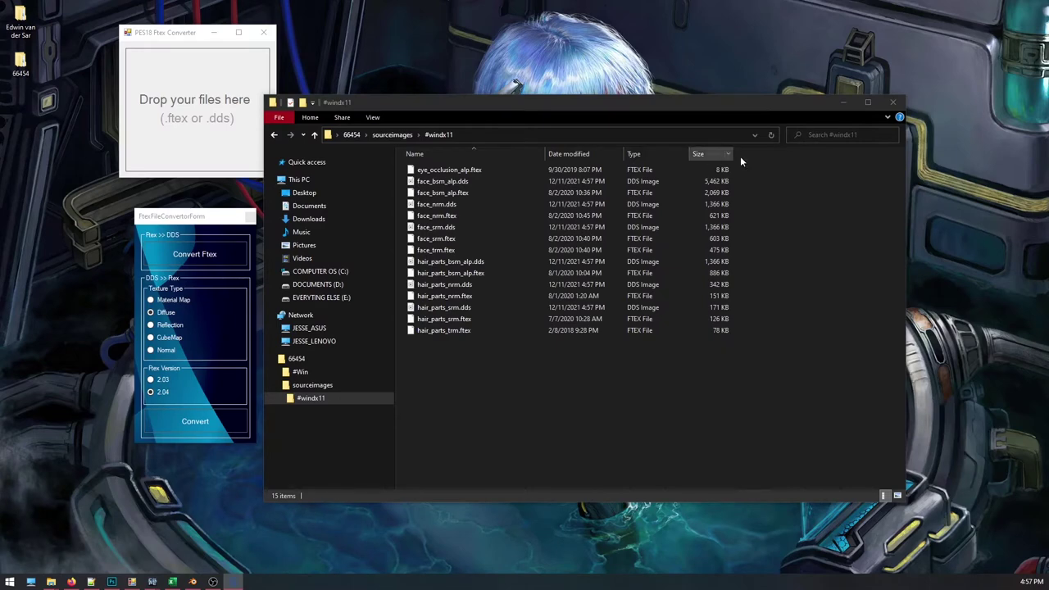
pyautogui.moveTo(527, 100); pyautogui.dragTo(280, 91)
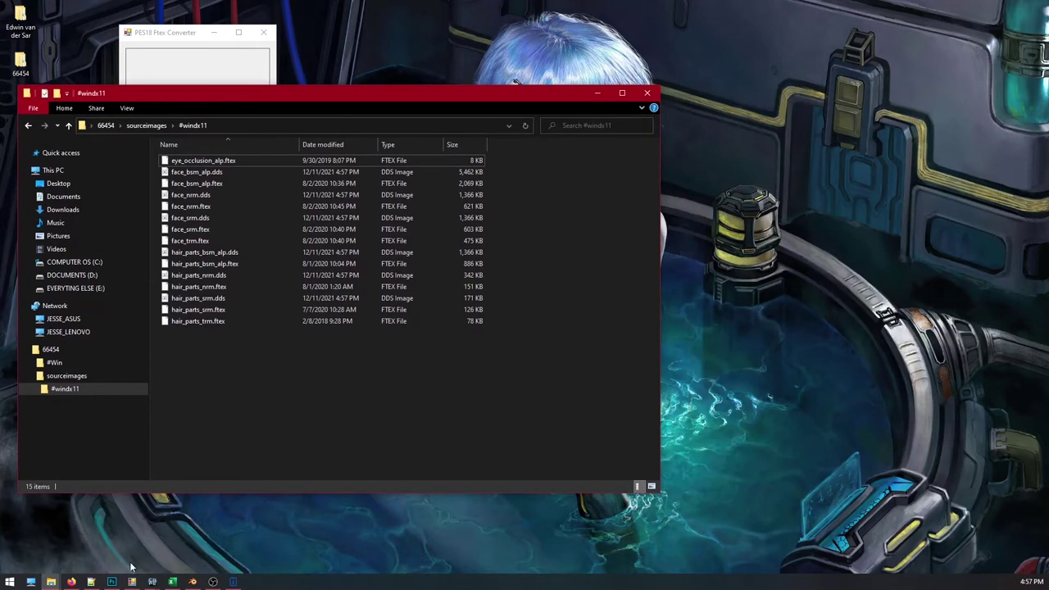
pyautogui.click(408, 146)
pyautogui.click(212, 160)
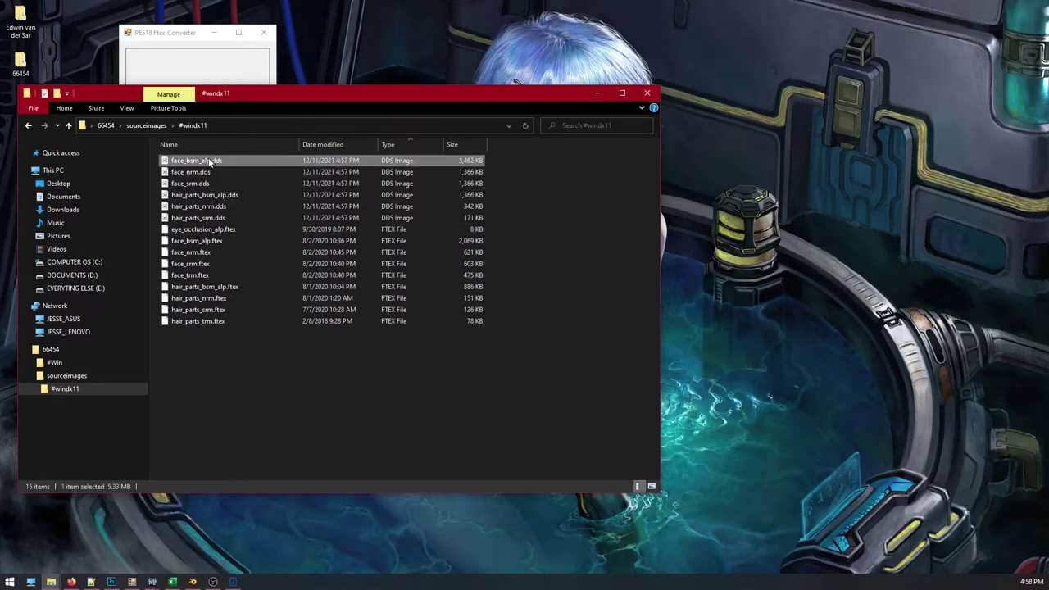
pyautogui.click(110, 582)
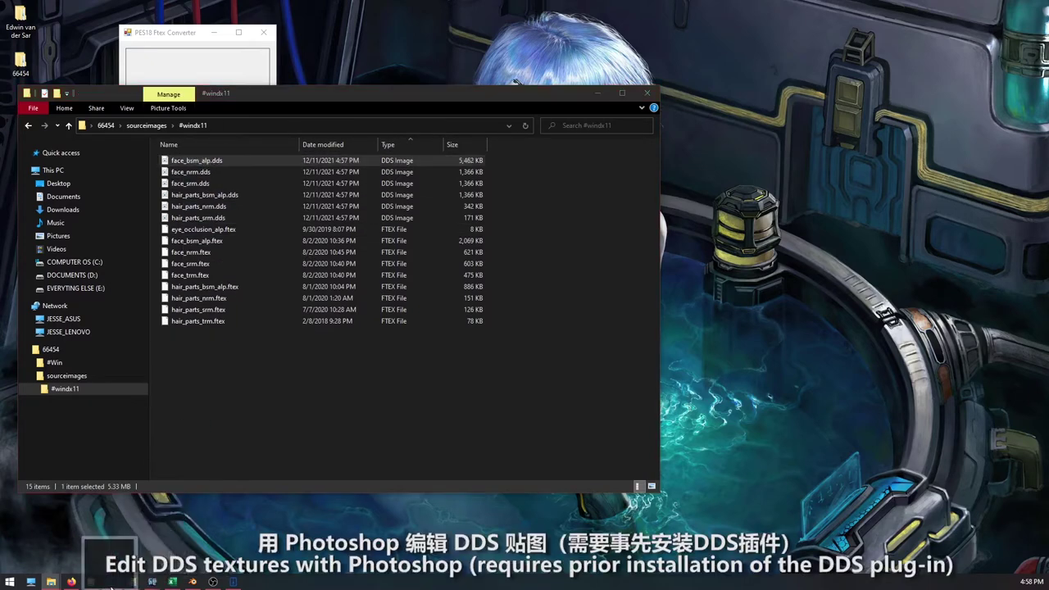
# - Open face_bsm_alp.dds in Photoshop with transparency as Alpha 1, and inspect the channels
pyautogui.moveTo(111, 587); pyautogui.dragTo(346, 335)
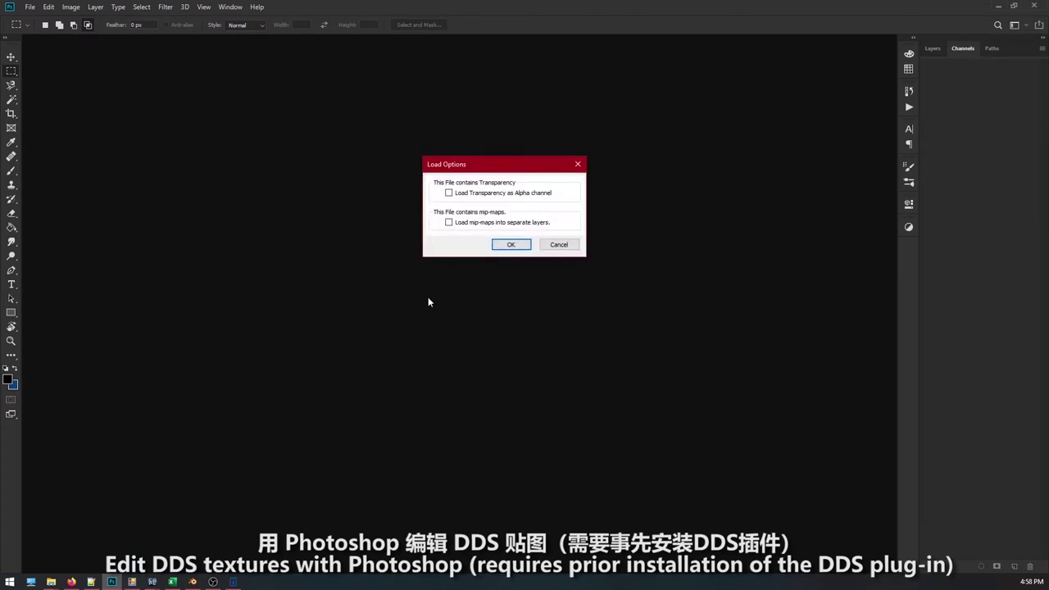
pyautogui.click(449, 194)
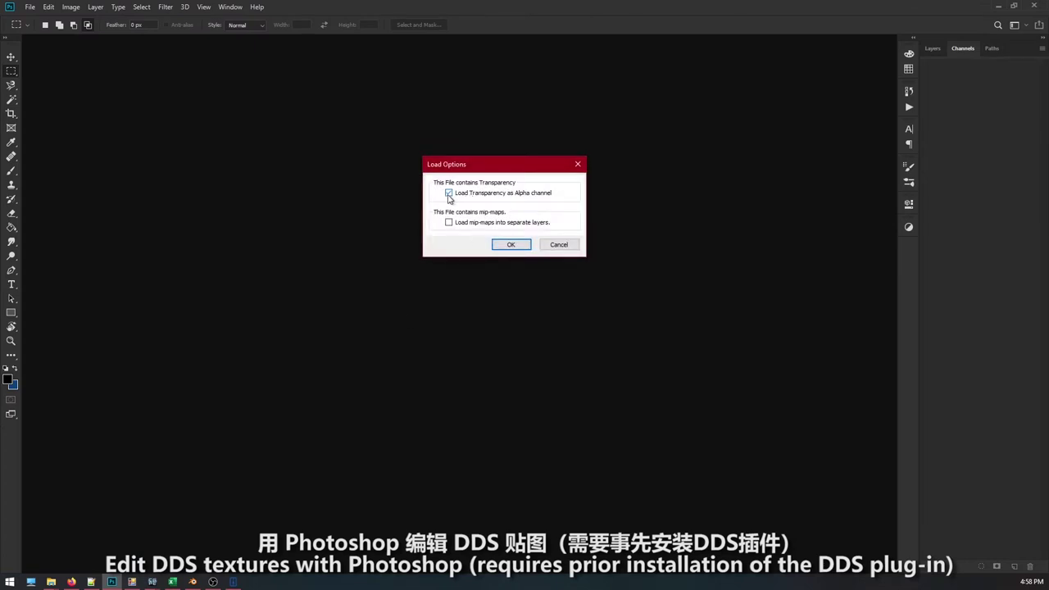
pyautogui.click(510, 246)
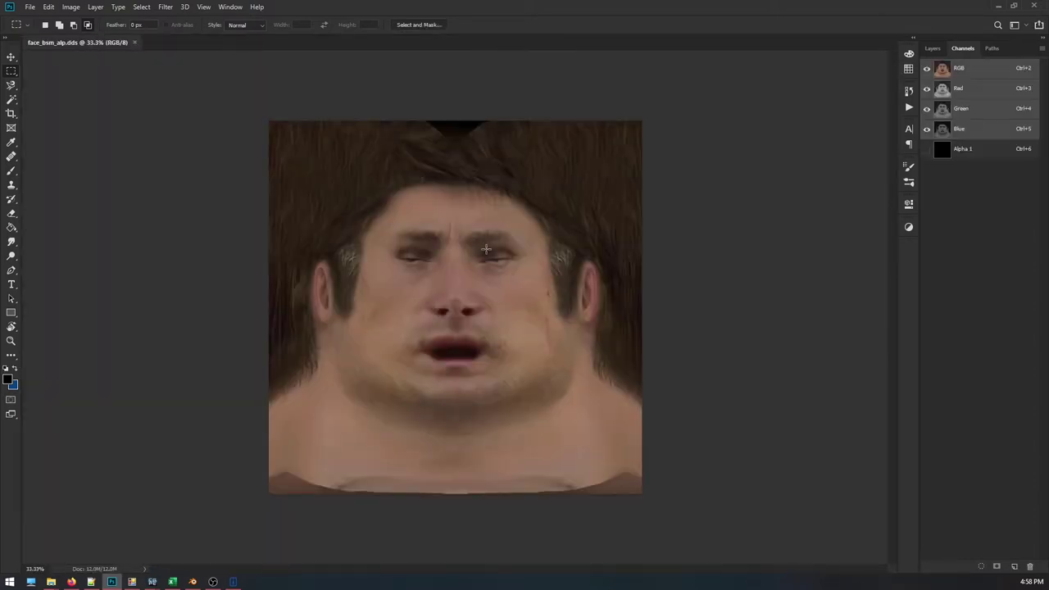
pyautogui.click(945, 156)
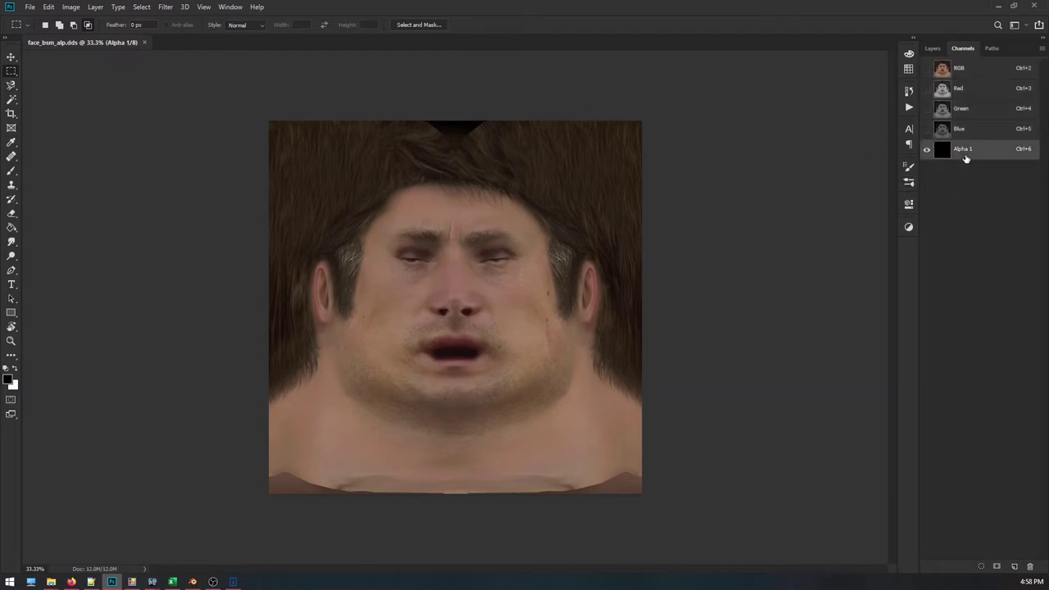
pyautogui.click(973, 66)
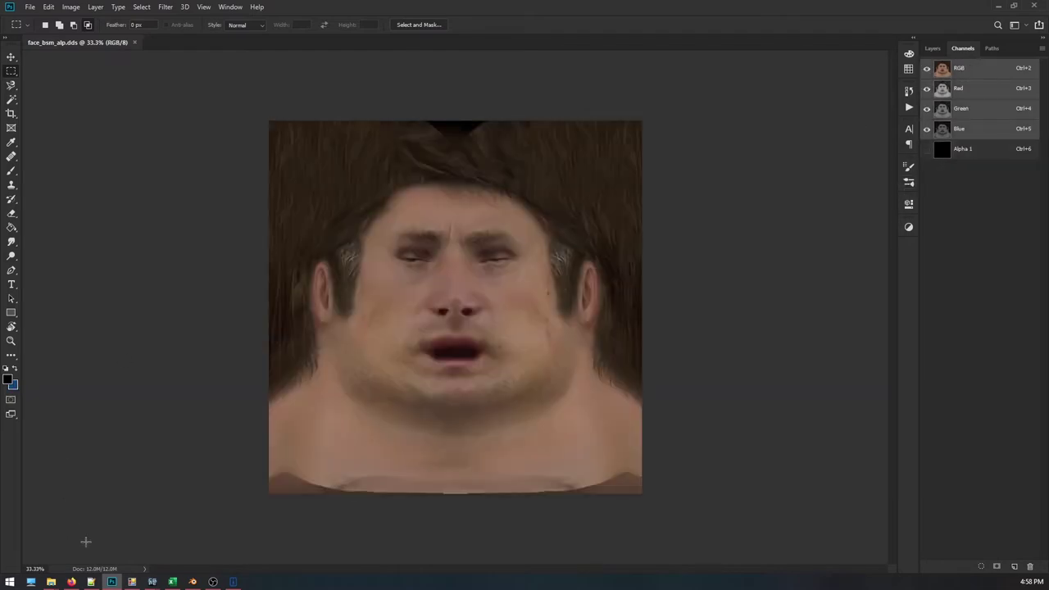
pyautogui.click(173, 582)
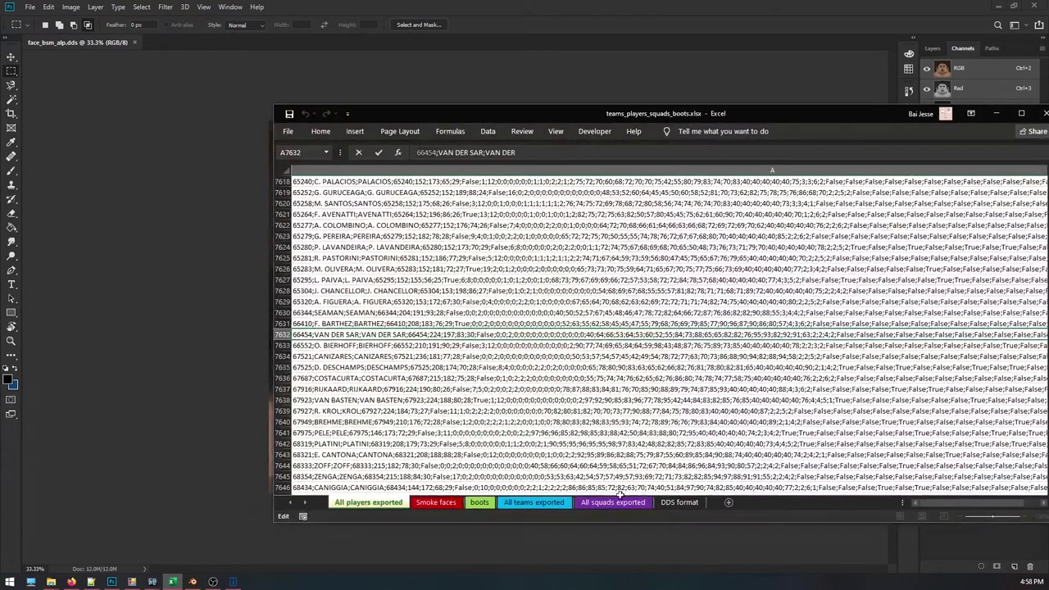
# - Read the DXT5 format with 8 mips and alpha from the DDS format sheet, then minimize Excel
pyautogui.click(680, 502)
pyautogui.click(541, 203)
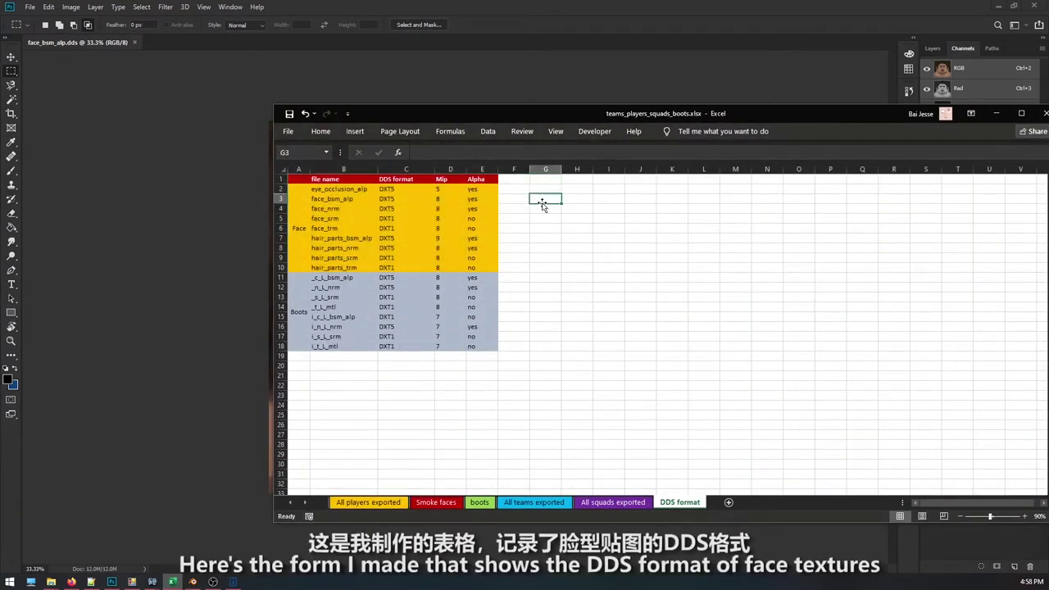
pyautogui.moveTo(328, 189); pyautogui.dragTo(483, 189)
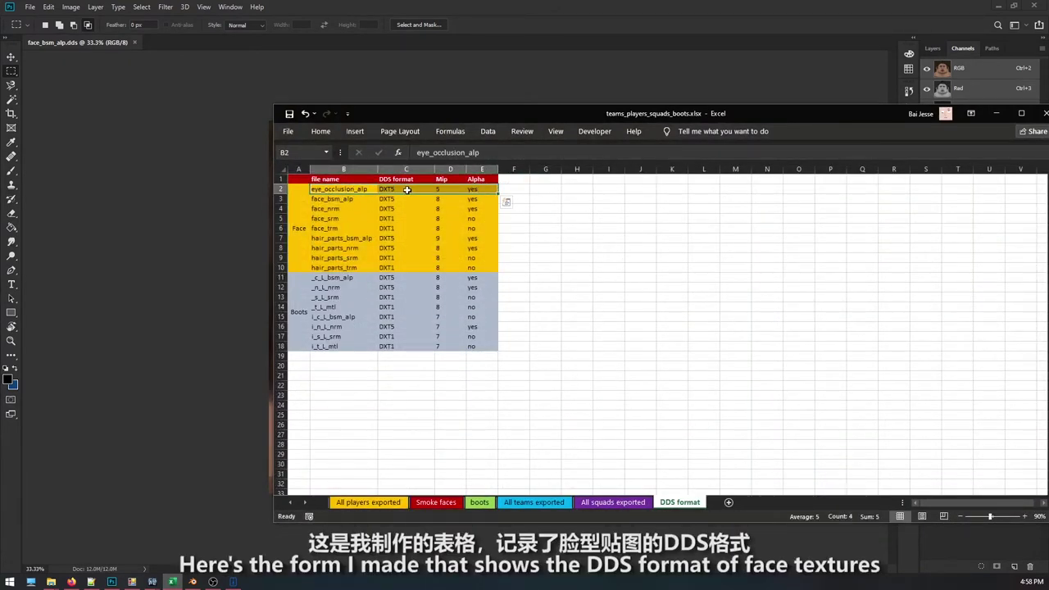
pyautogui.click(401, 189)
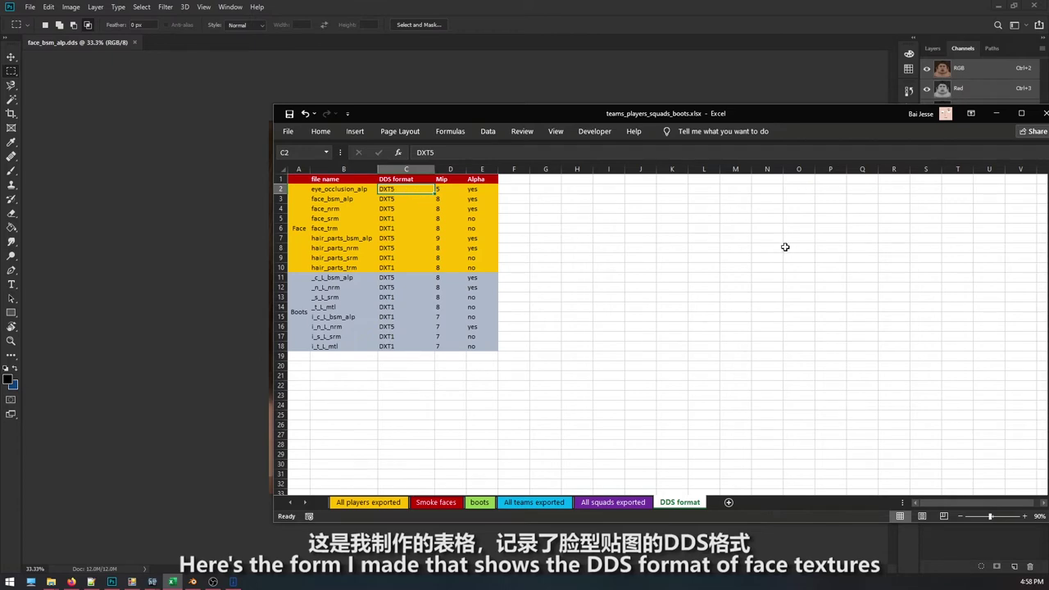
pyautogui.click(996, 114)
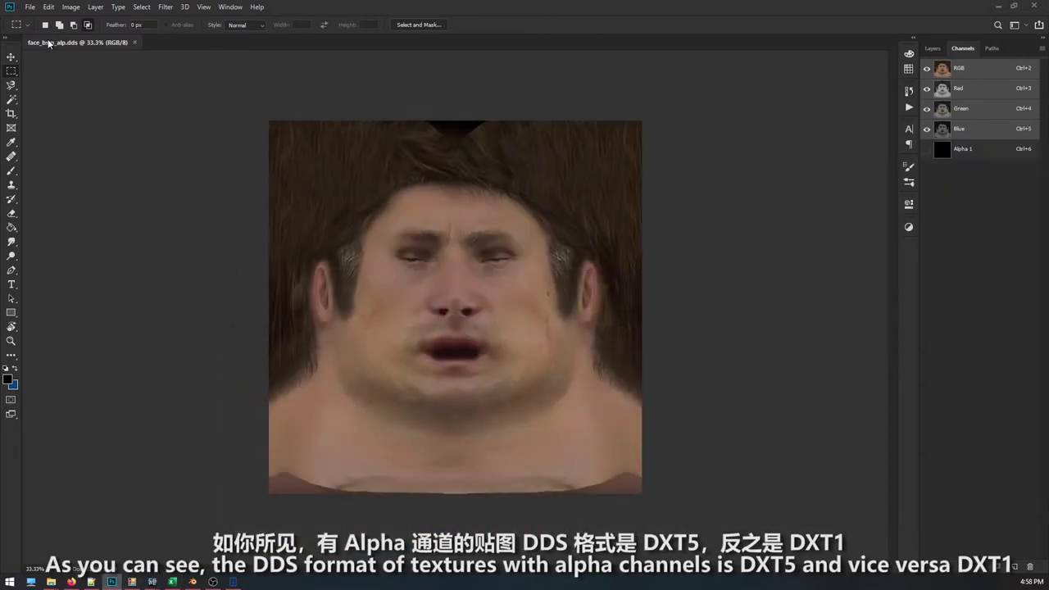
# - Overwrite face_bsm_alp.dds as a Color + Alpha, BC3 8bpp texture via Intel Texture Works
pyautogui.click(31, 10)
pyautogui.click(66, 129)
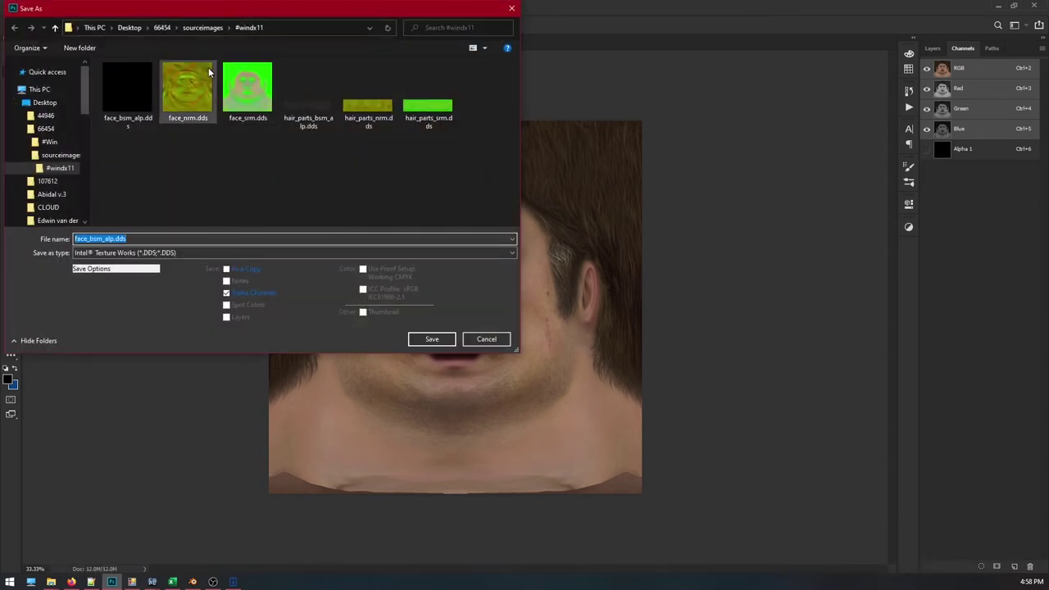
pyautogui.moveTo(156, 14); pyautogui.dragTo(209, 49)
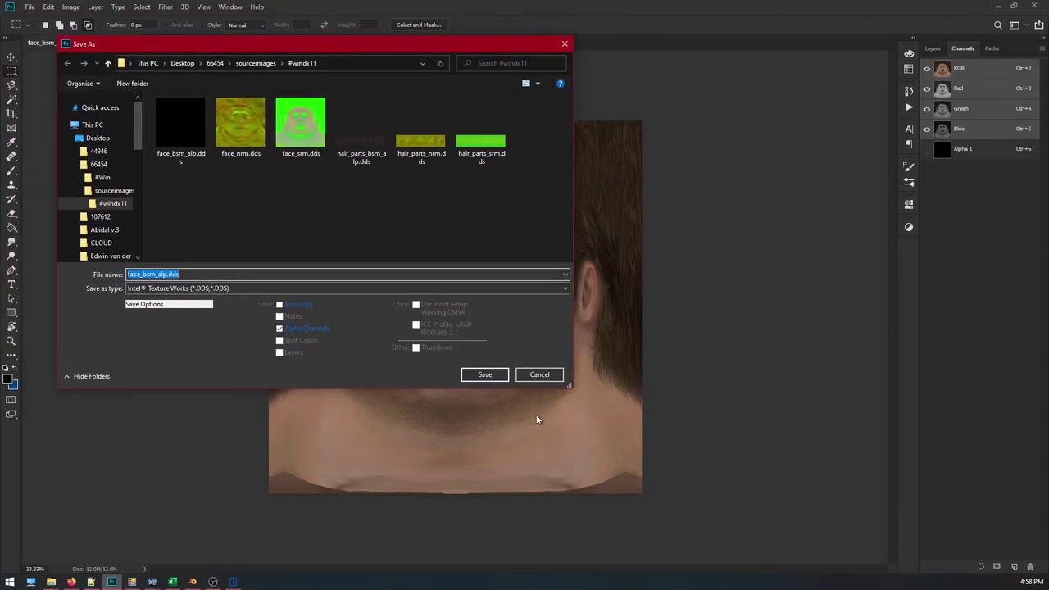
pyautogui.click(485, 375)
pyautogui.click(547, 295)
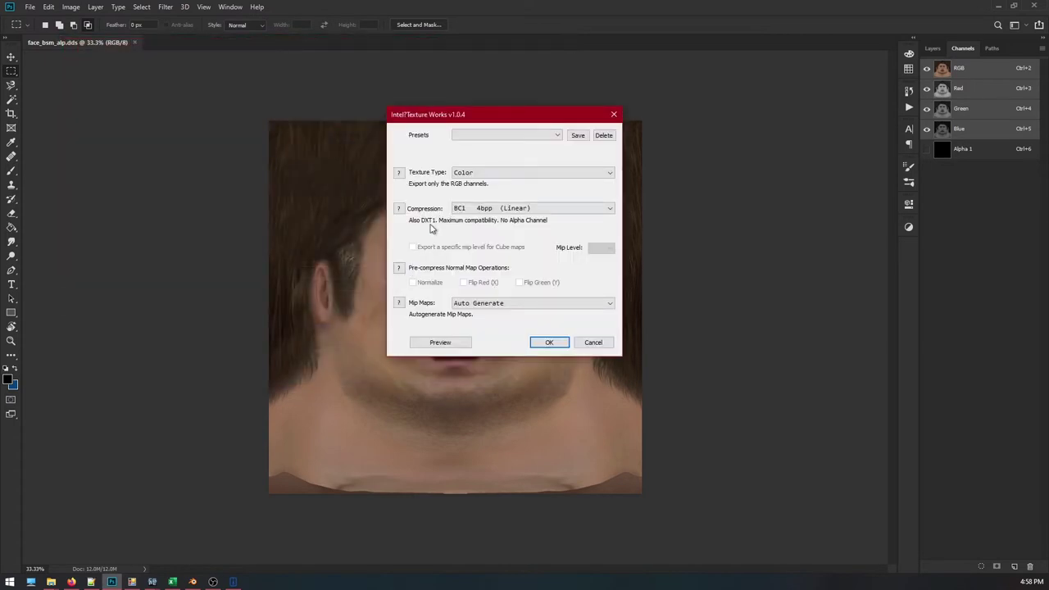
pyautogui.click(472, 175)
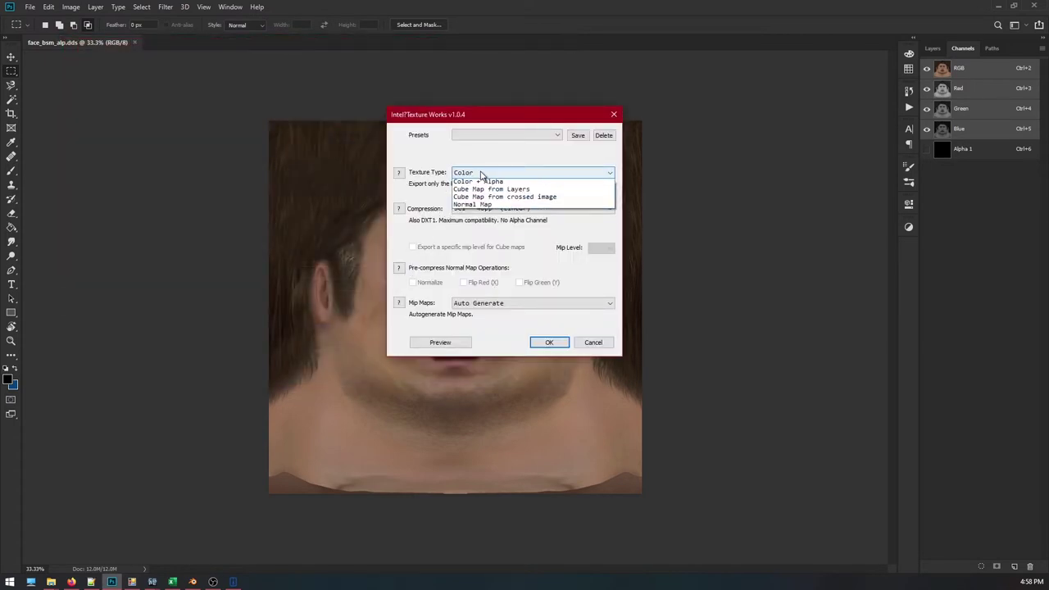
pyautogui.click(483, 193)
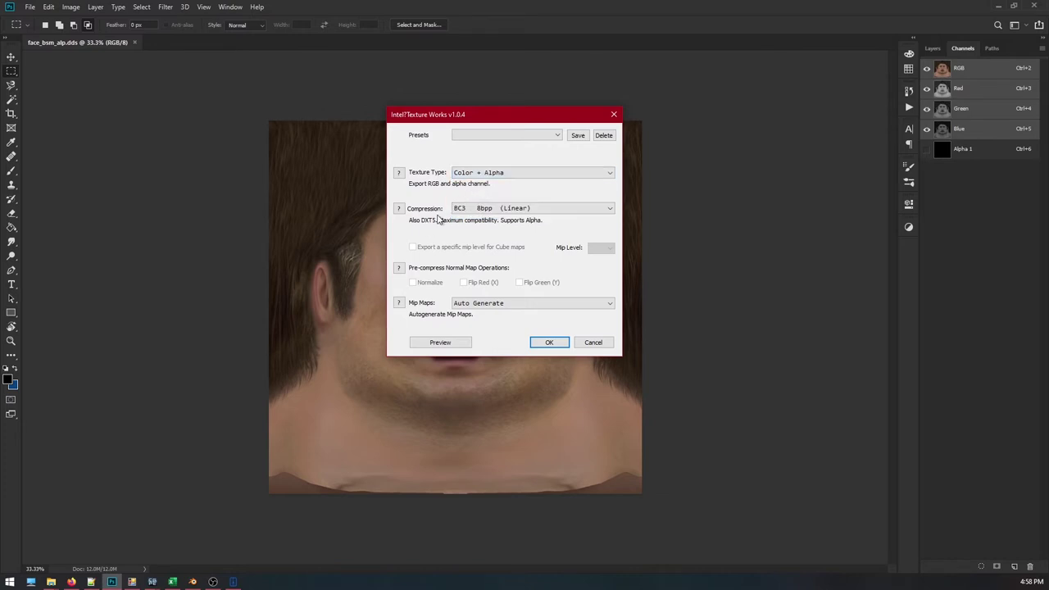
pyautogui.click(548, 342)
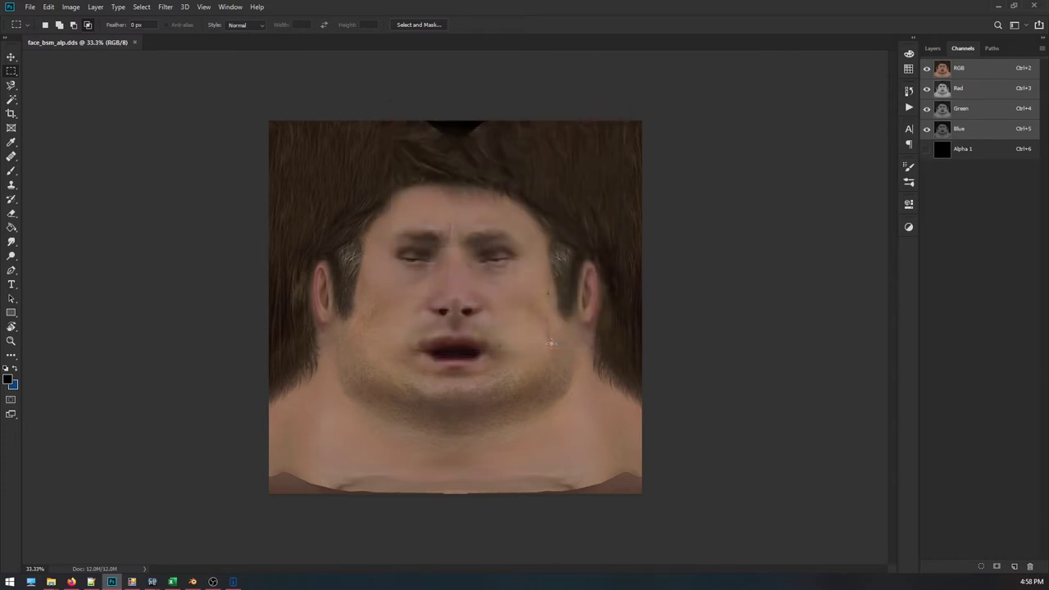
# - Close face_bsm_alp, open face_nrm.dds, and add a new Alpha 1 channel
pyautogui.click(136, 42)
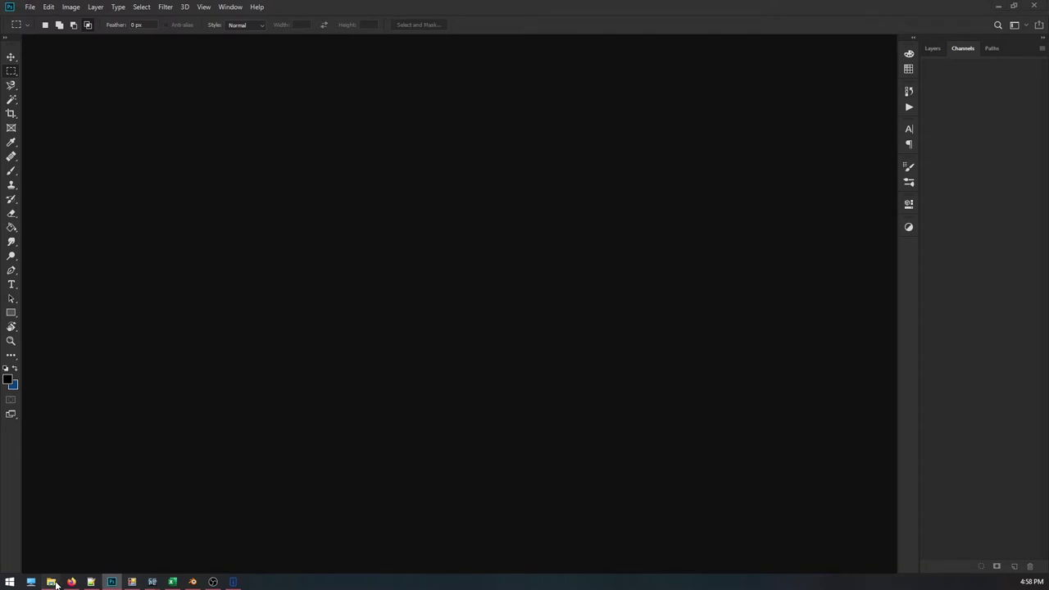
pyautogui.moveTo(51, 582)
pyautogui.click(456, 541)
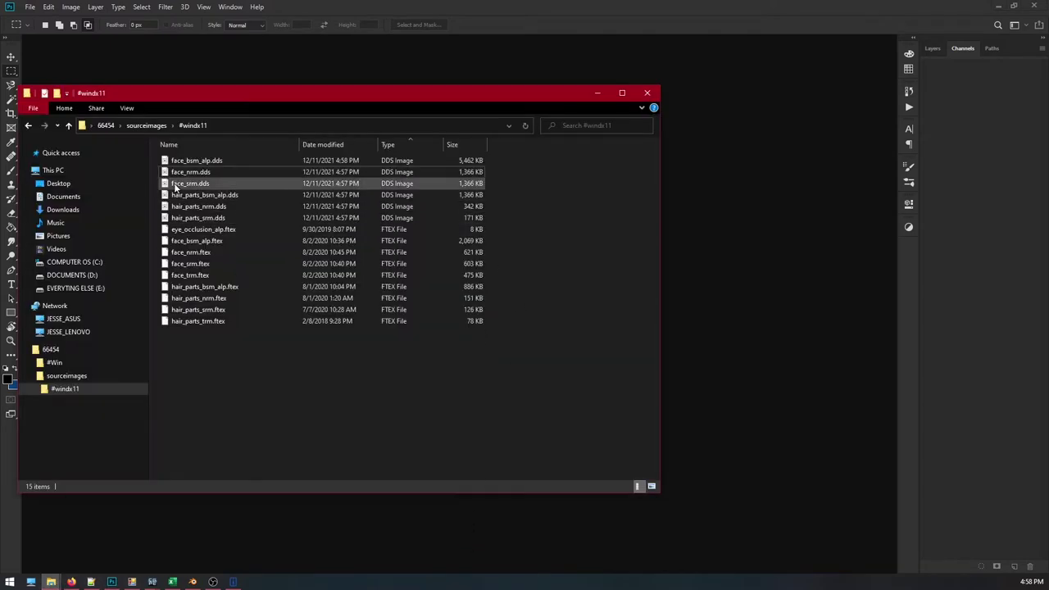
pyautogui.moveTo(187, 172); pyautogui.dragTo(742, 201)
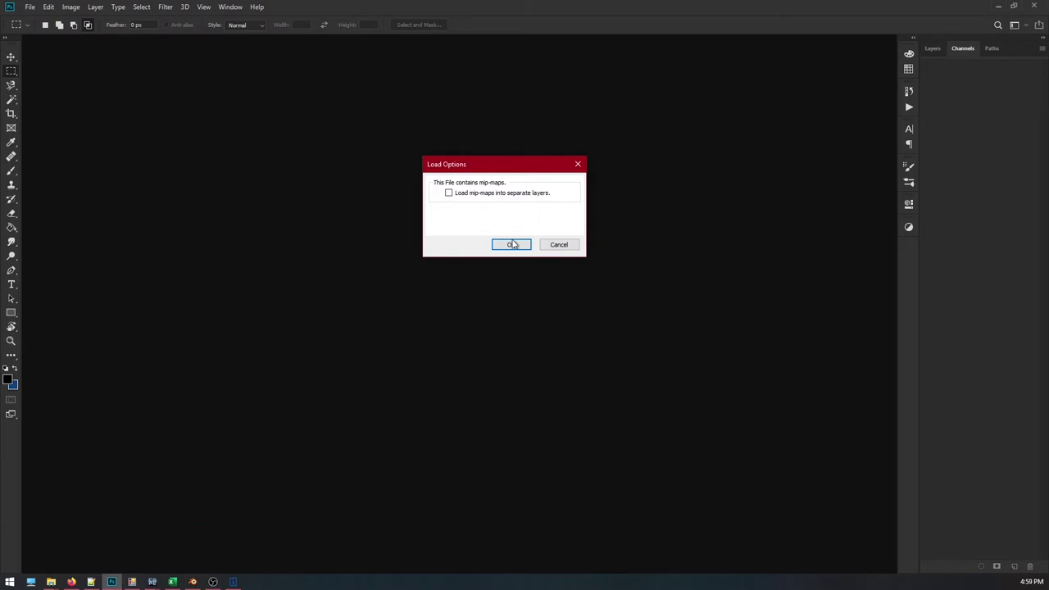
pyautogui.click(511, 244)
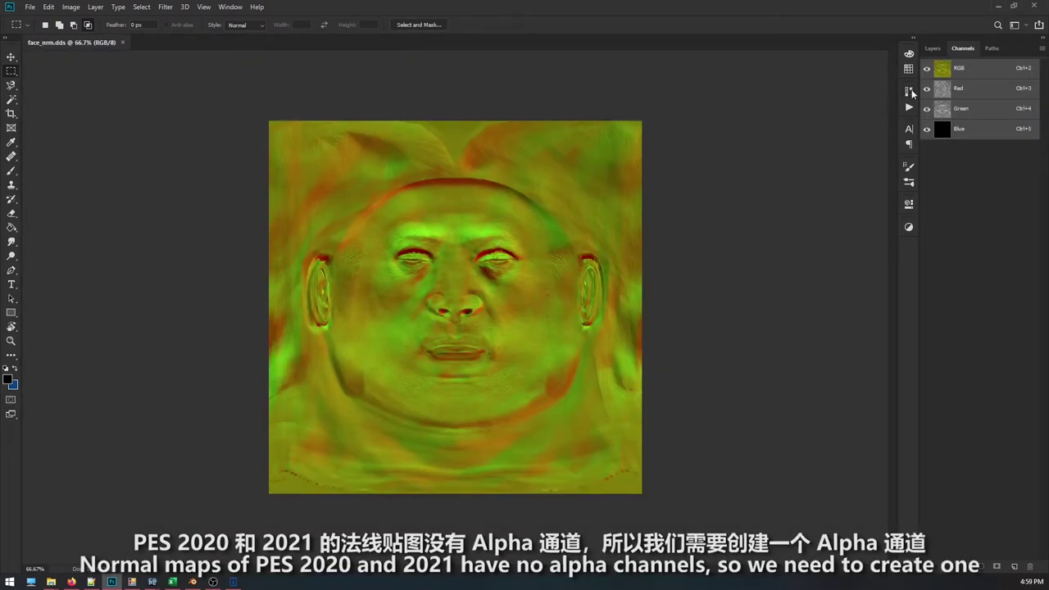
pyautogui.click(1040, 50)
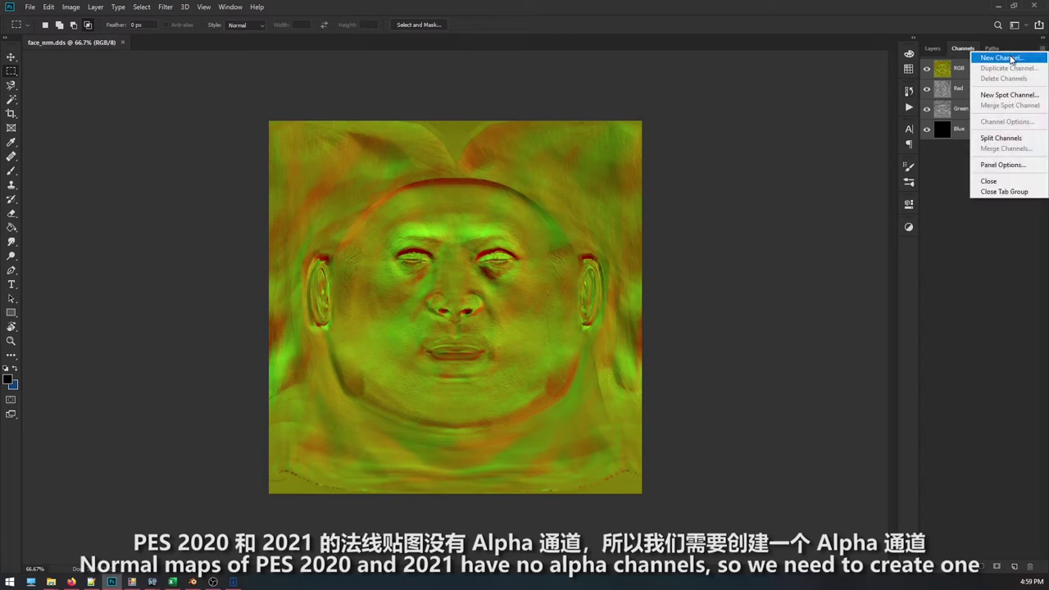
pyautogui.click(1011, 61)
pyautogui.click(685, 159)
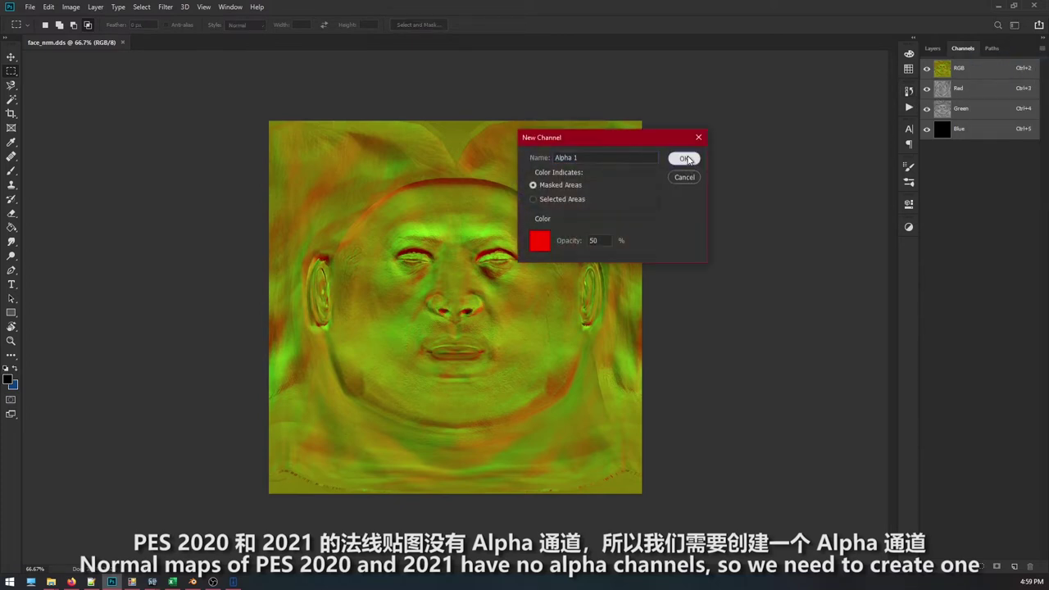
# - Copy the whole Red channel of face_nrm into the Alpha 1 channel
pyautogui.click(954, 106)
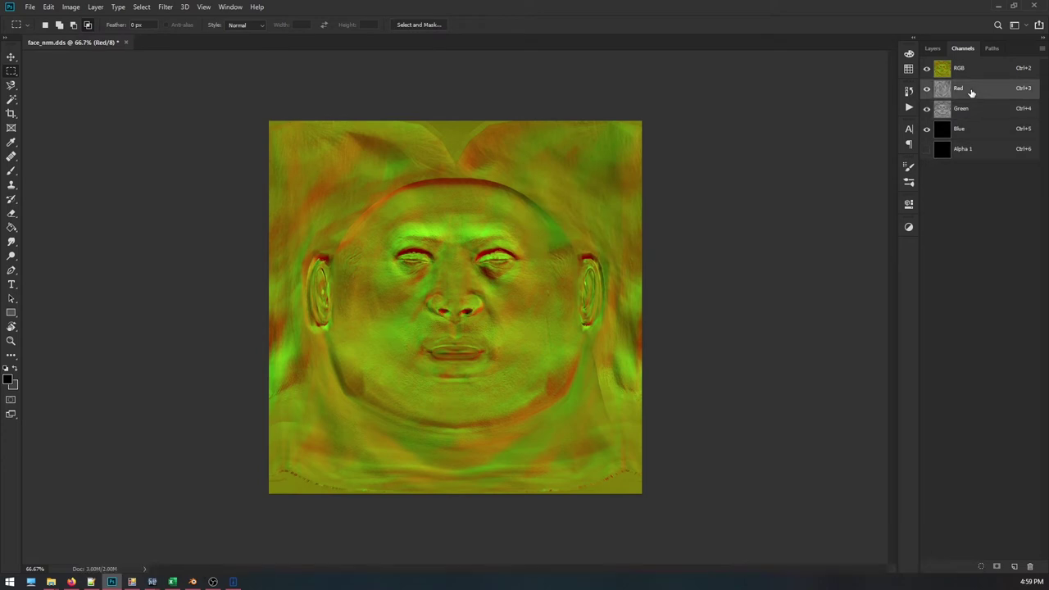
pyautogui.click(961, 149)
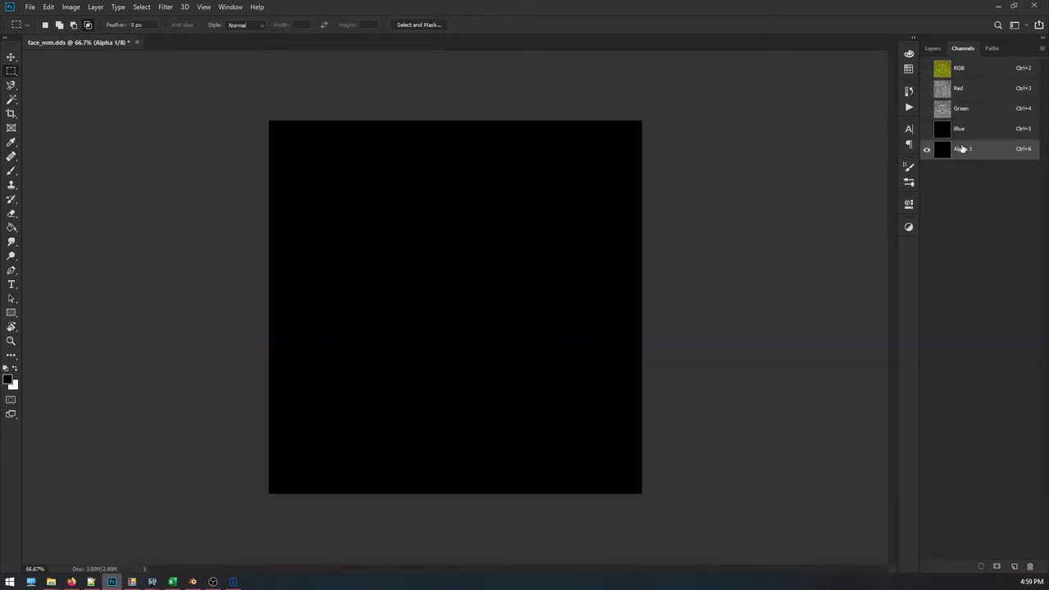
pyautogui.click(959, 88)
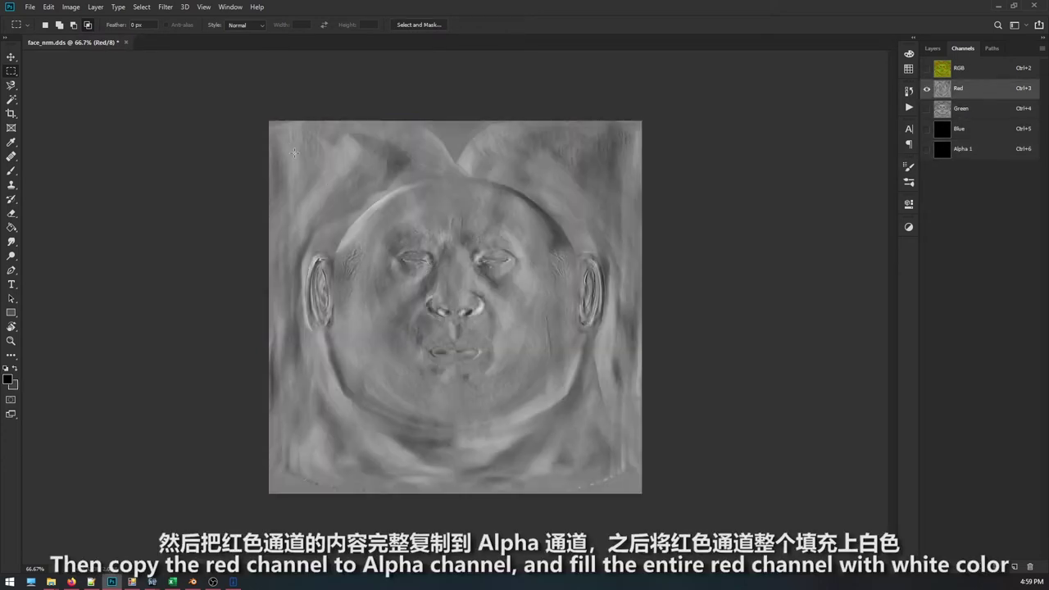
pyautogui.hotkey('ctrl', 'a')
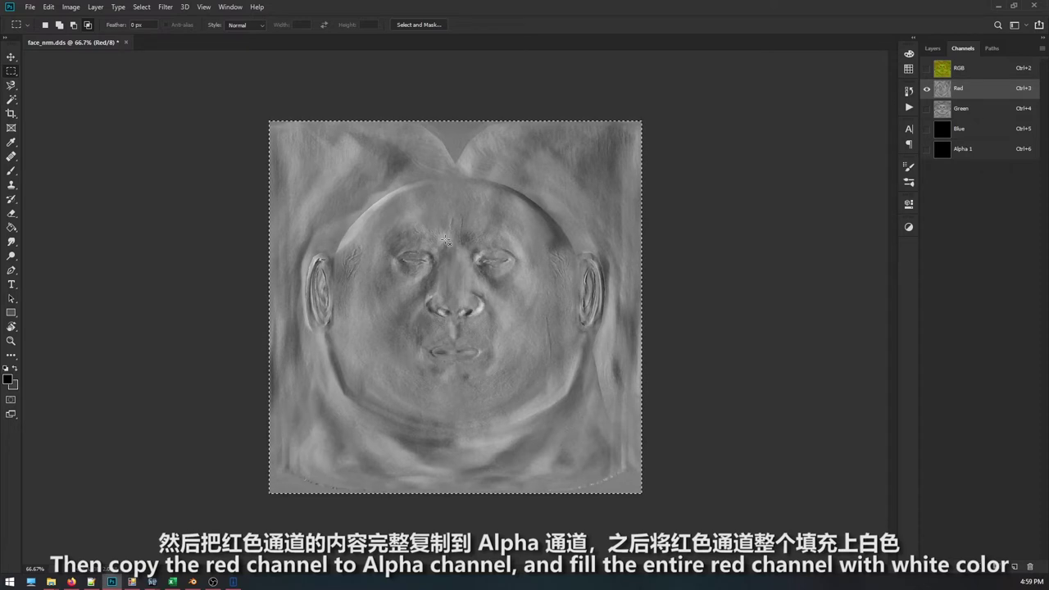
pyautogui.rightClick(448, 247)
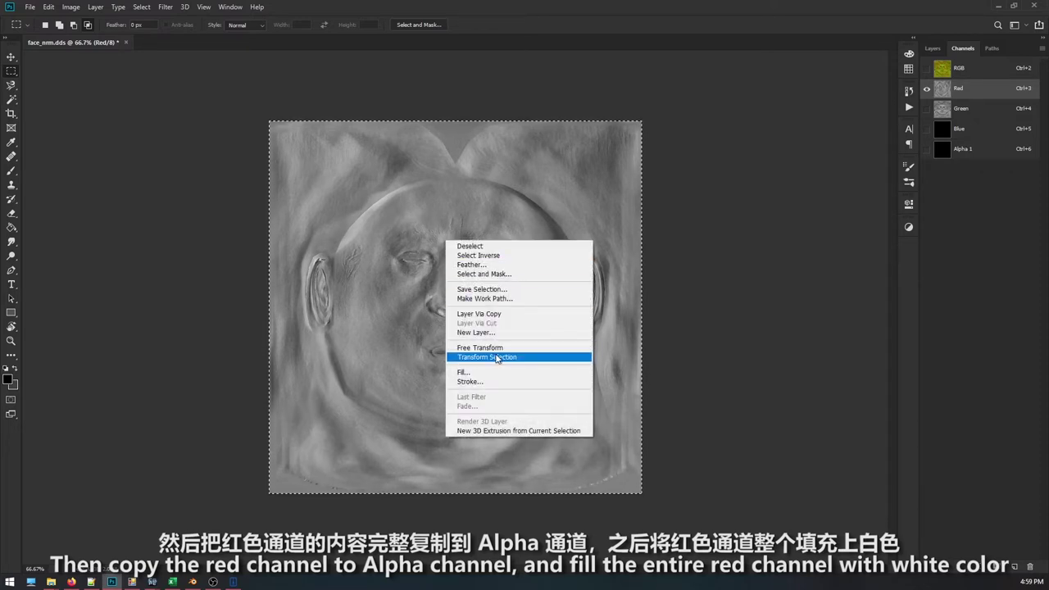
pyautogui.click(546, 14)
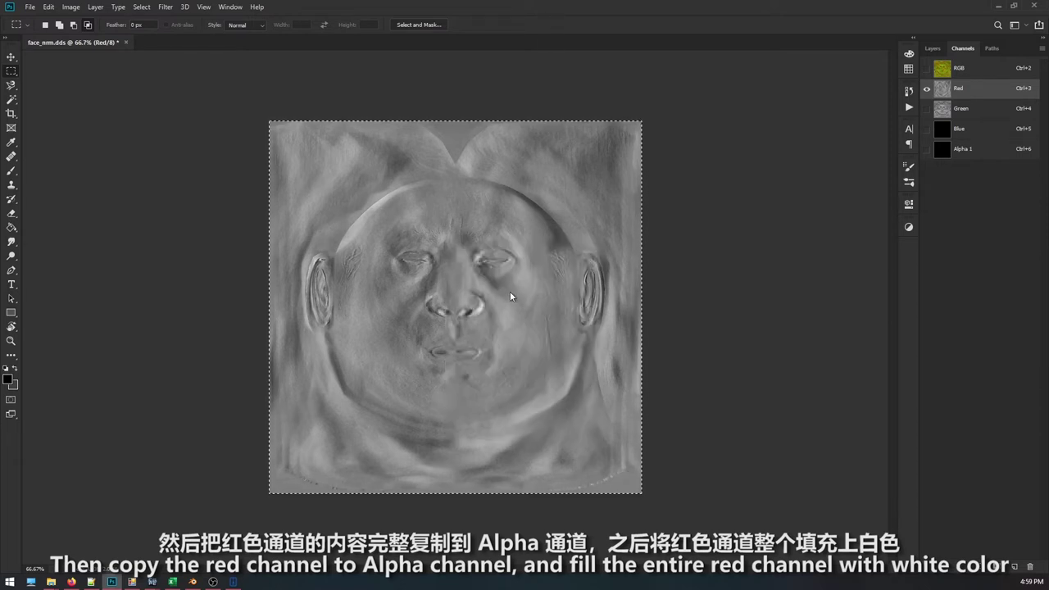
pyautogui.click(973, 149)
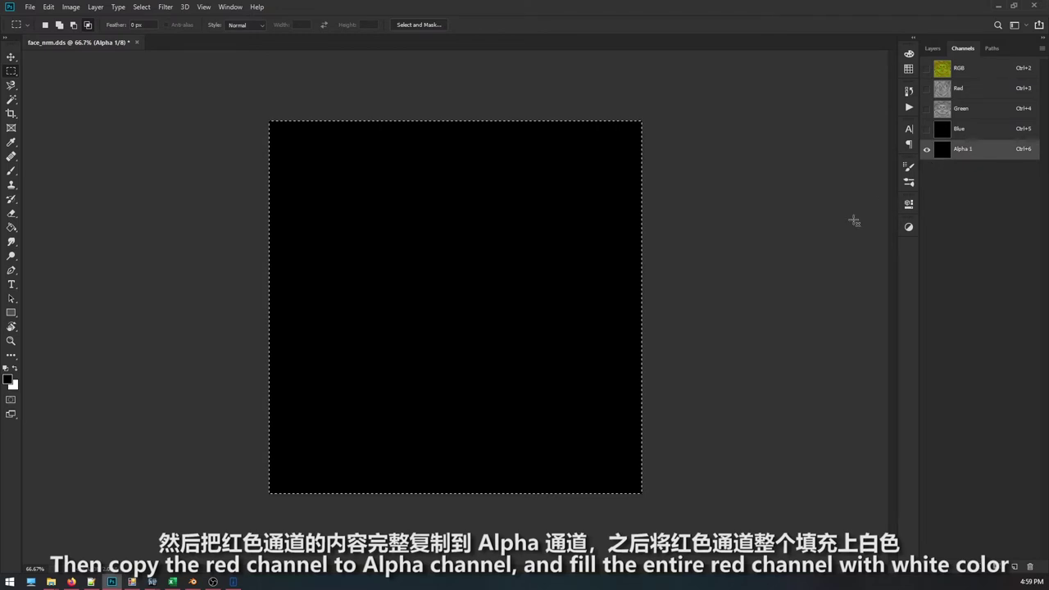
pyautogui.hotkey('ctrl', 'v')
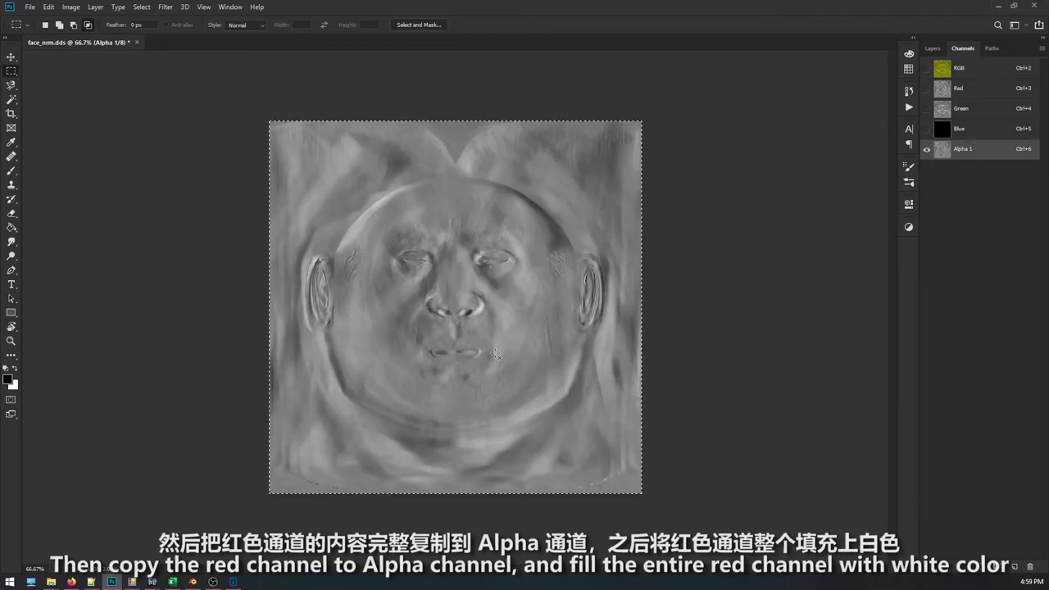
# - Fill the Red channel with white and return to the RGB composite
pyautogui.click(954, 93)
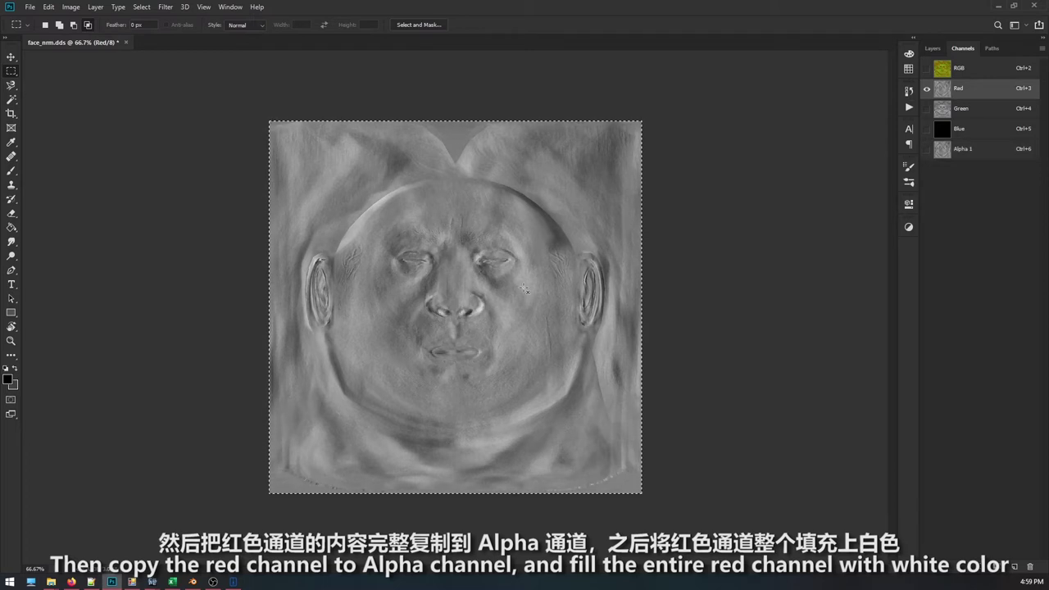
pyautogui.press('i')
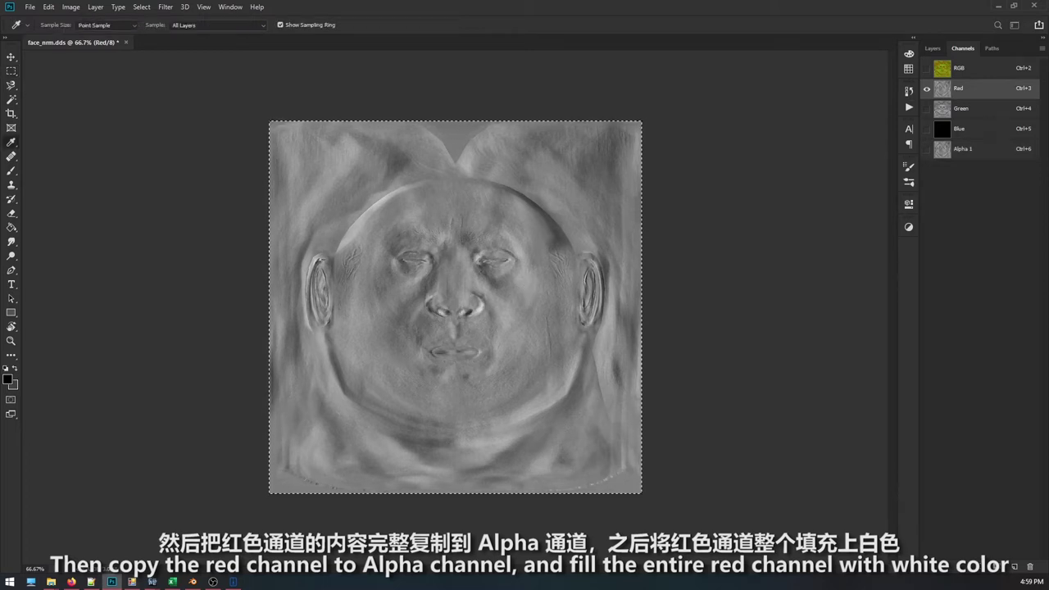
pyautogui.hotkey('shift', 'F5')
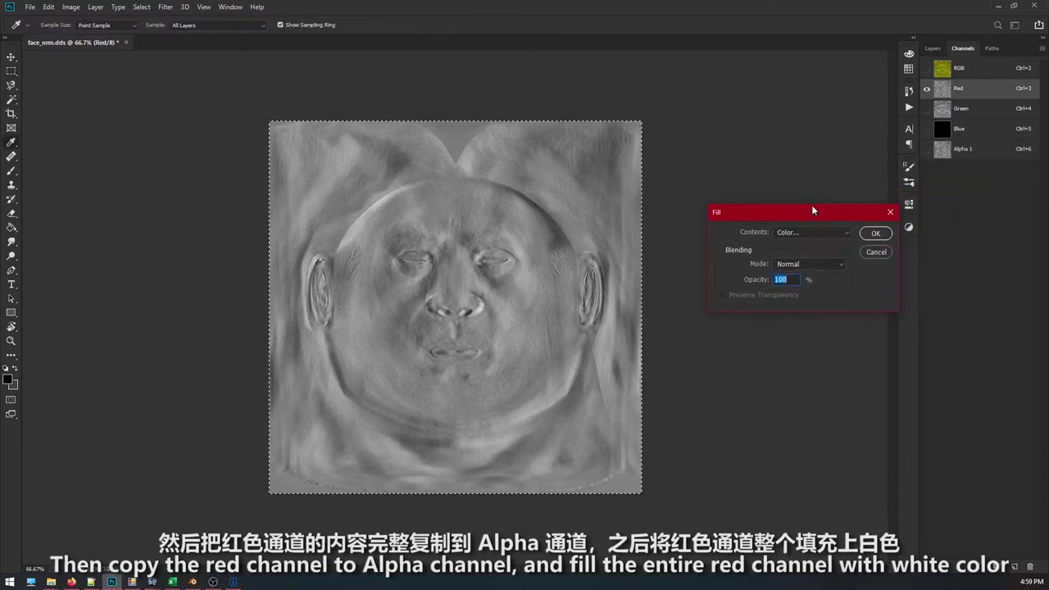
pyautogui.click(844, 233)
pyautogui.moveTo(521, 370); pyautogui.dragTo(710, 319)
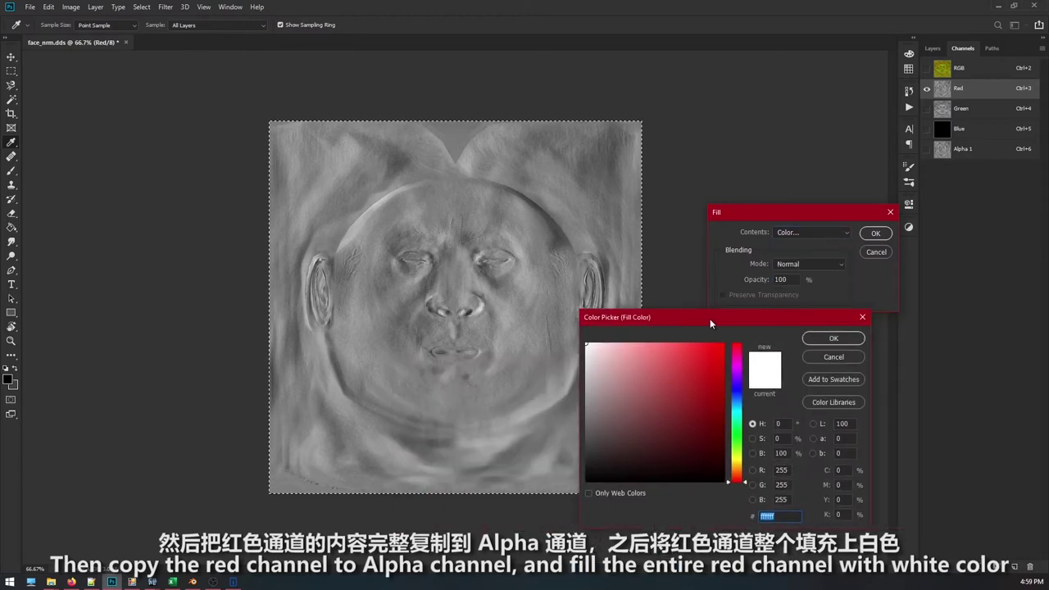
pyautogui.click(569, 350)
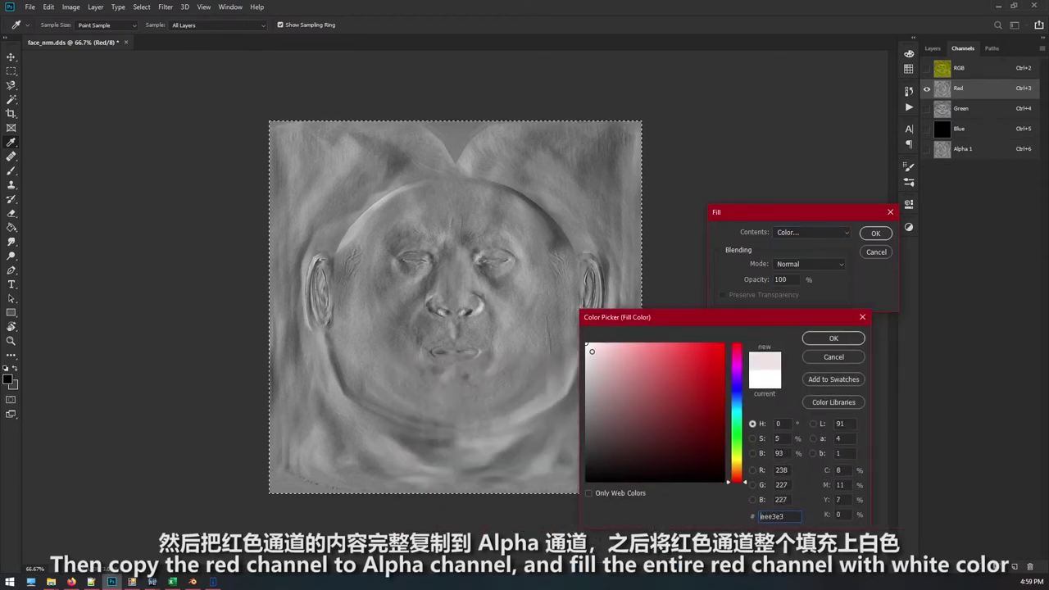
pyautogui.click(834, 338)
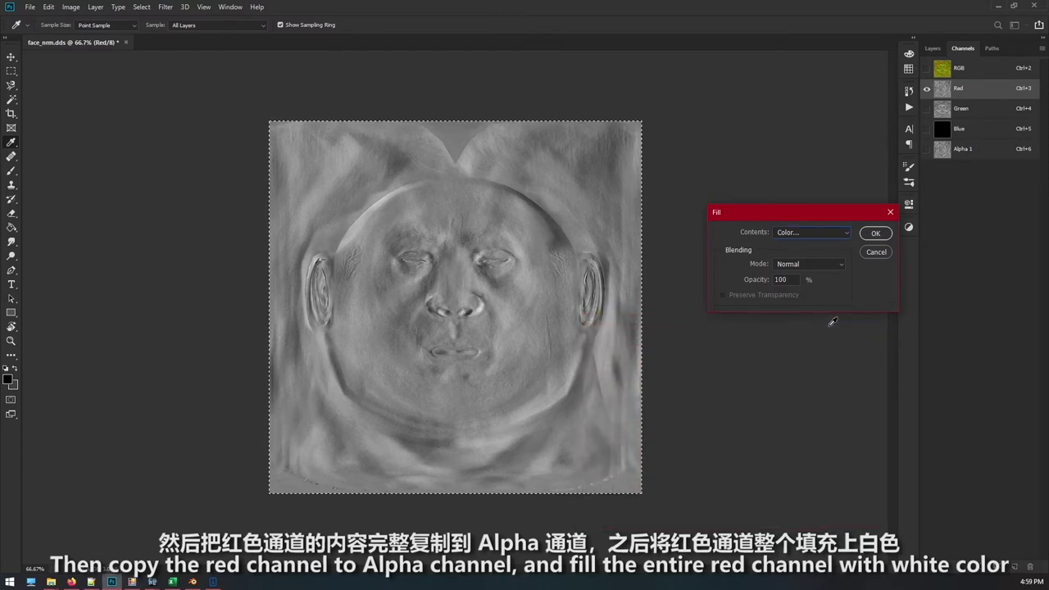
pyautogui.click(875, 233)
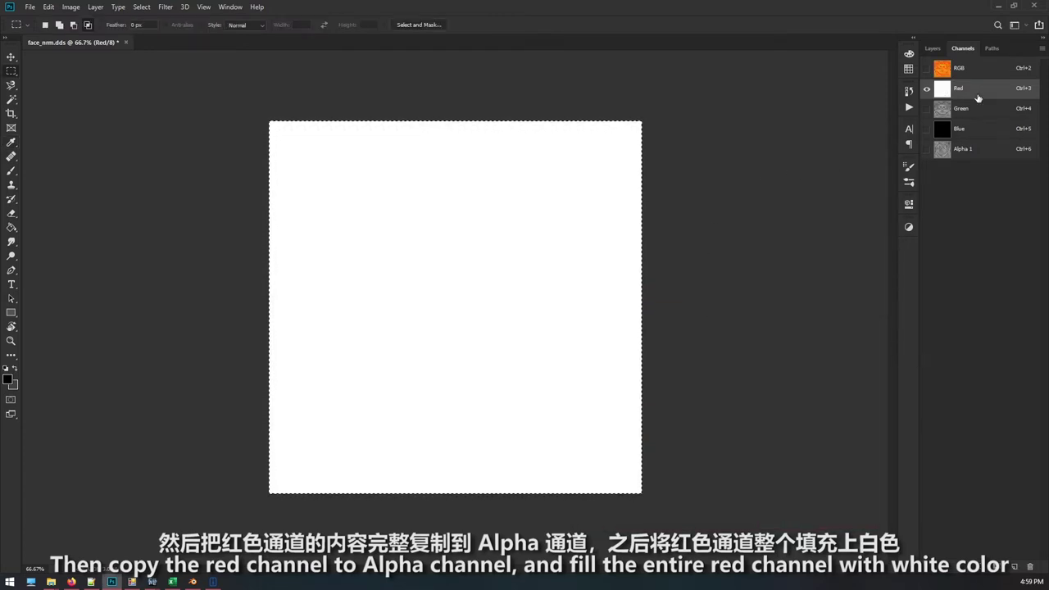
pyautogui.click(987, 68)
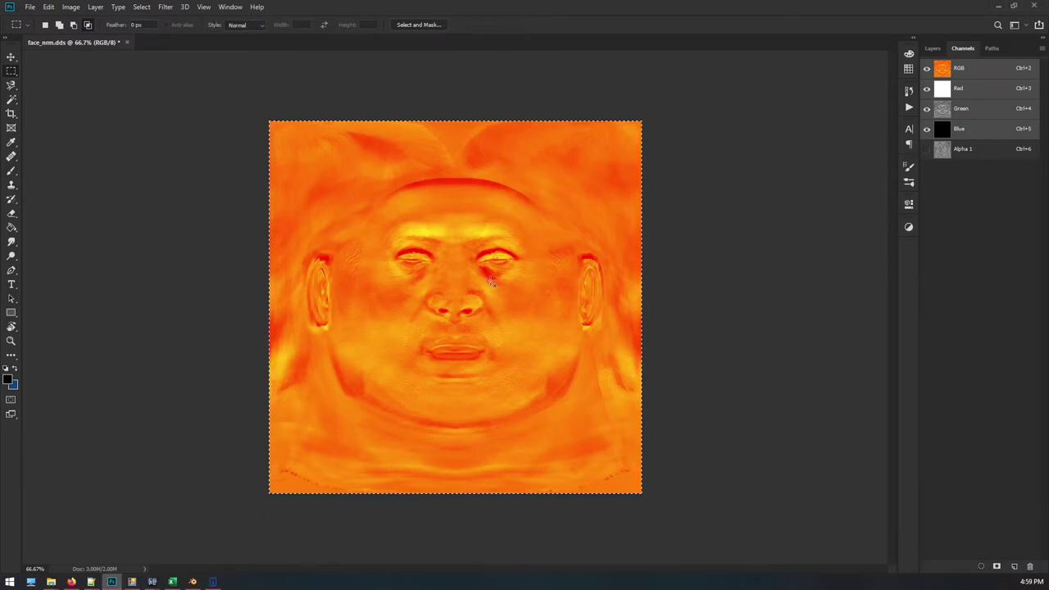
# - Re-save face_nrm.dds as a Color + Alpha BC3 8bpp DDS and close it
pyautogui.hotkey('ctrl', 's')
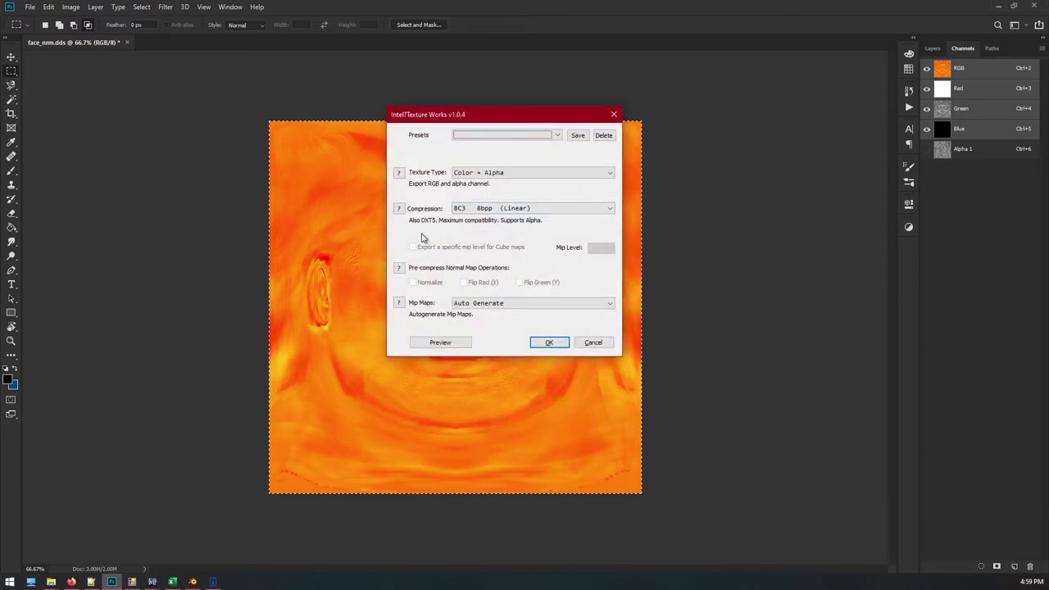
pyautogui.click(546, 343)
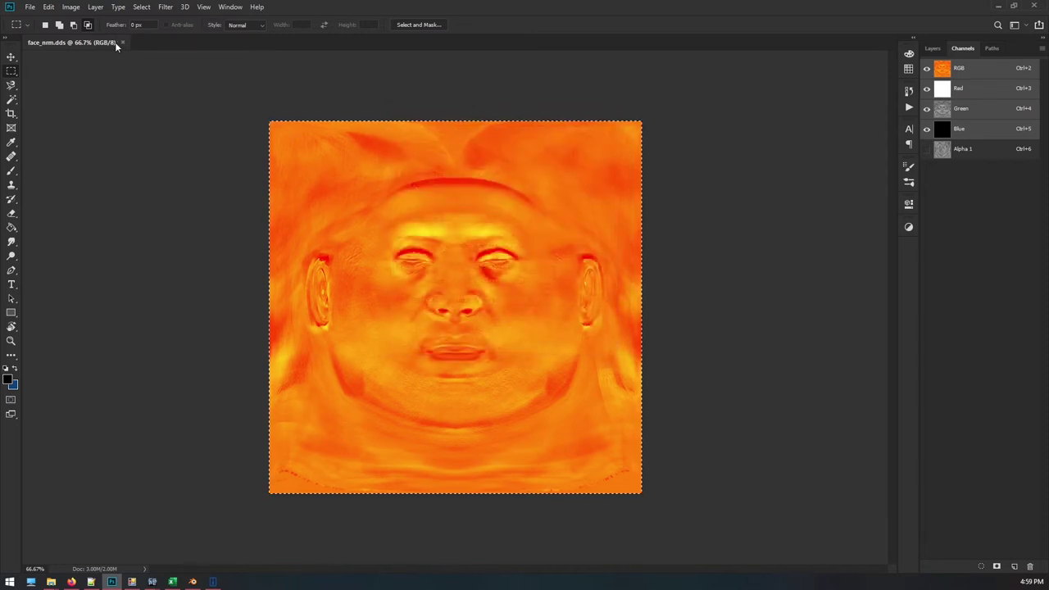
pyautogui.click(982, 115)
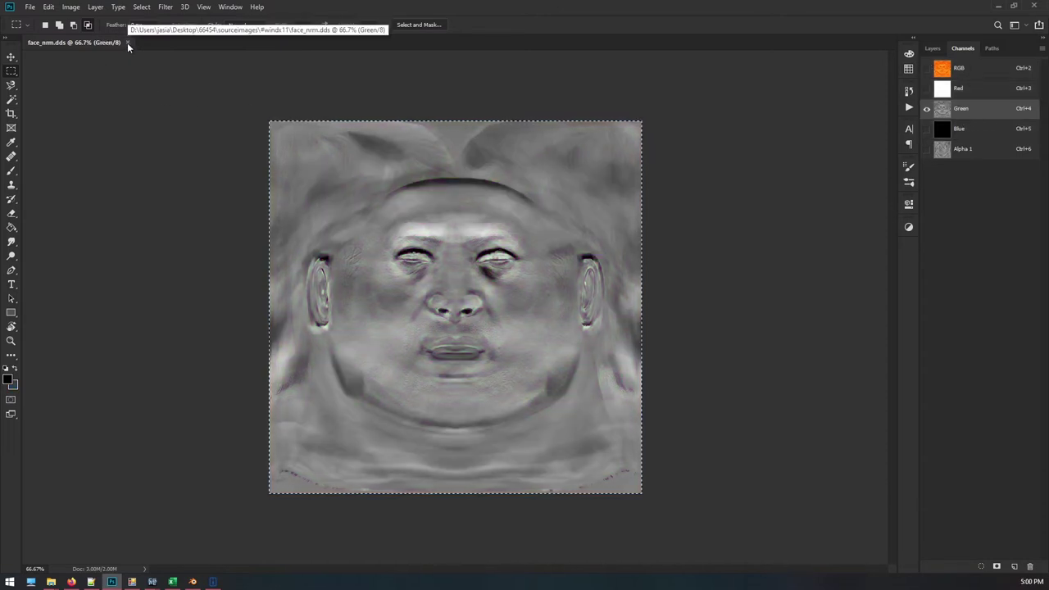
pyautogui.click(128, 42)
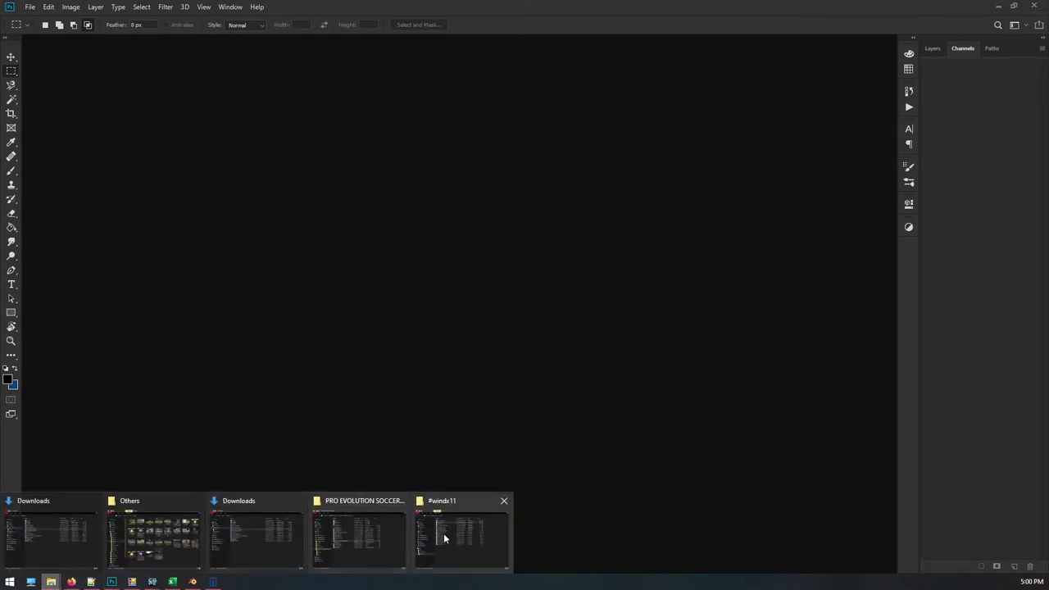
# - Open face_srm.dds from the #windx11 folder in Photoshop, accepting the default load options
pyautogui.click(446, 531)
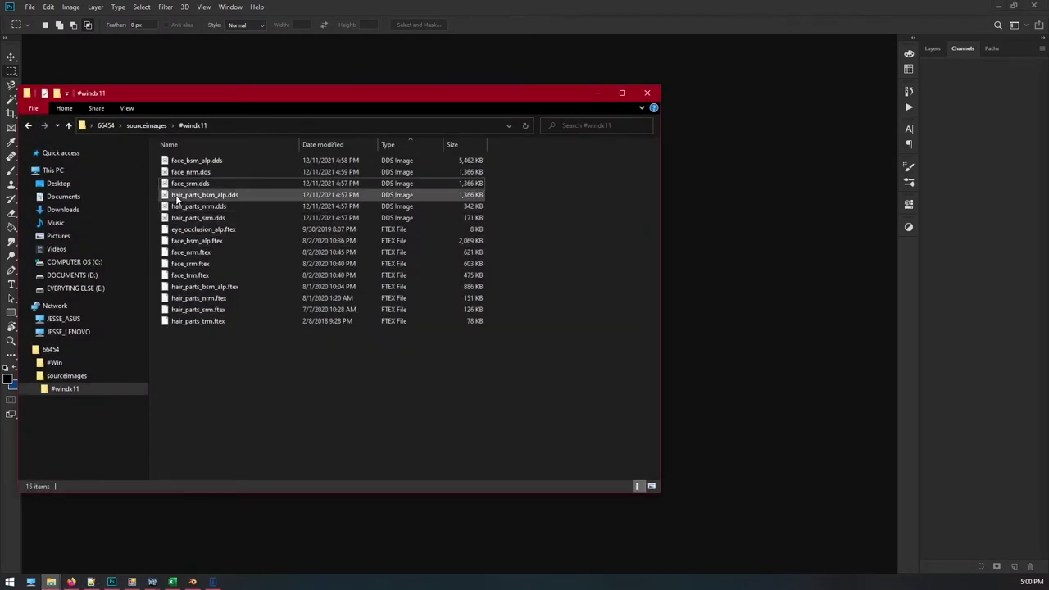
pyautogui.click(180, 198)
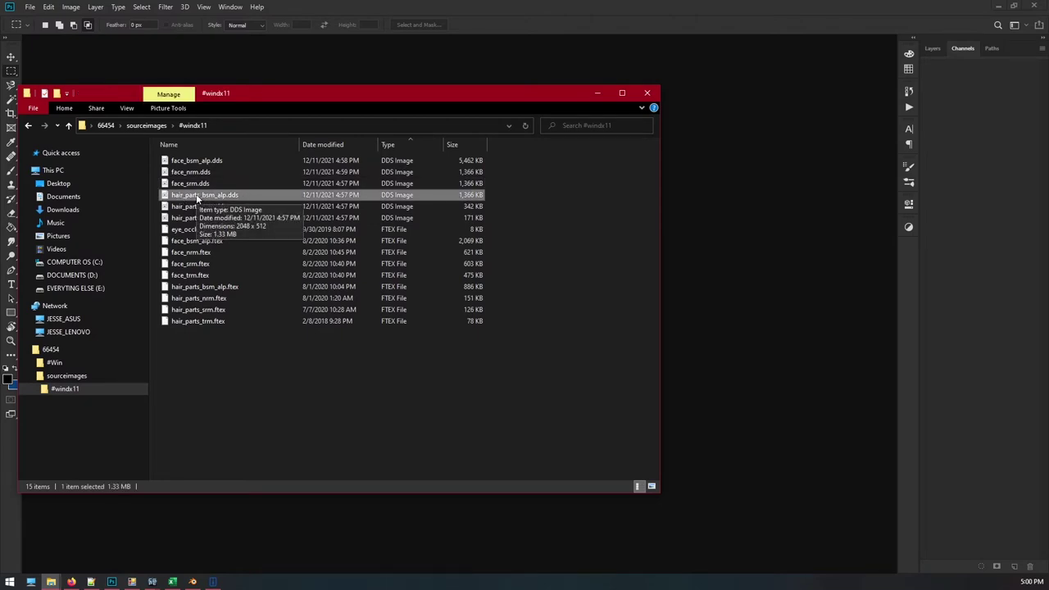
pyautogui.click(193, 185)
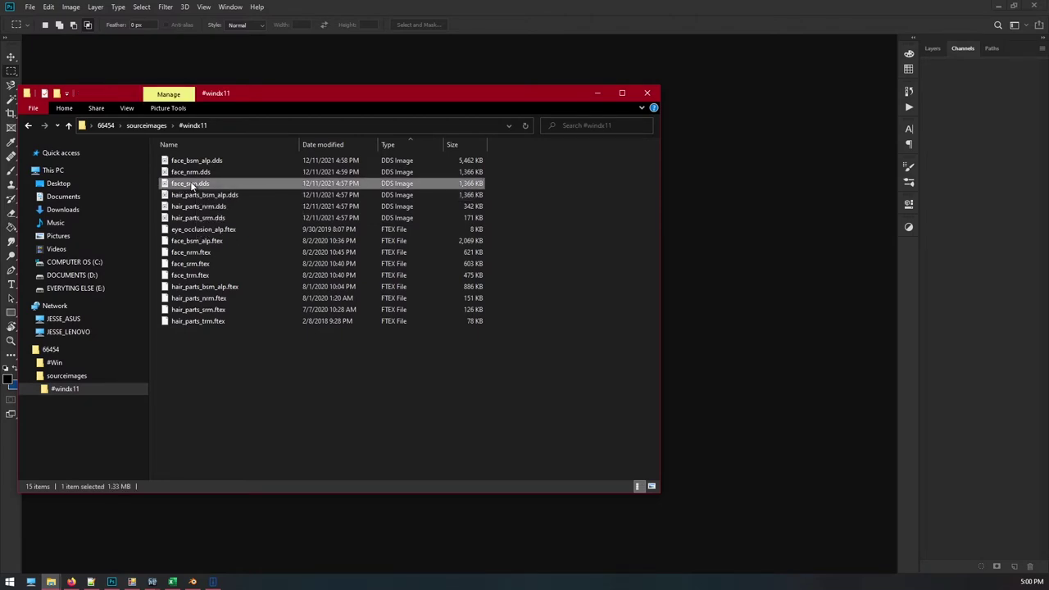
pyautogui.moveTo(190, 185); pyautogui.dragTo(782, 233)
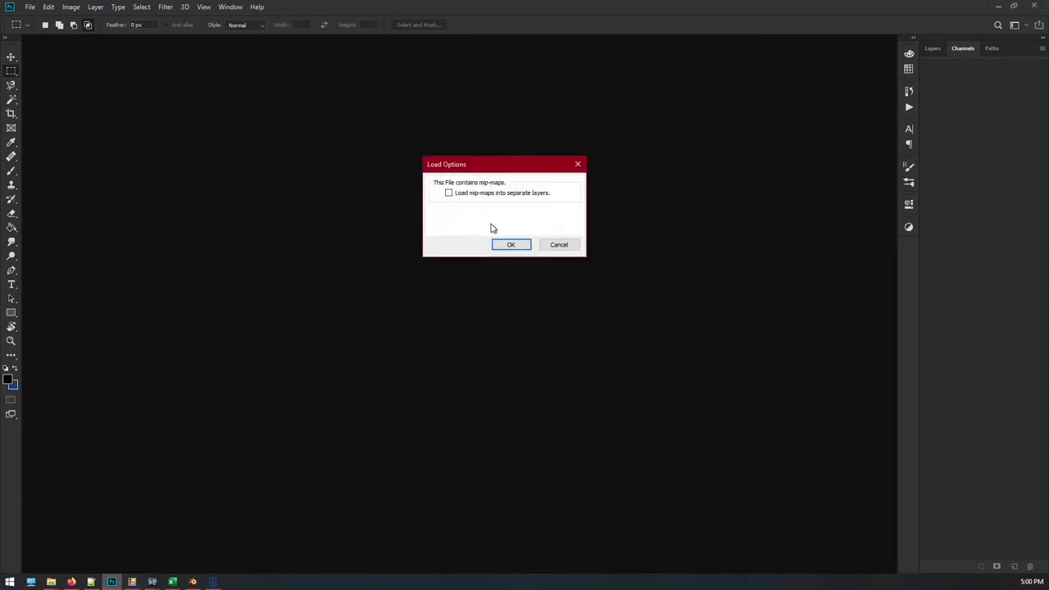
pyautogui.click(510, 246)
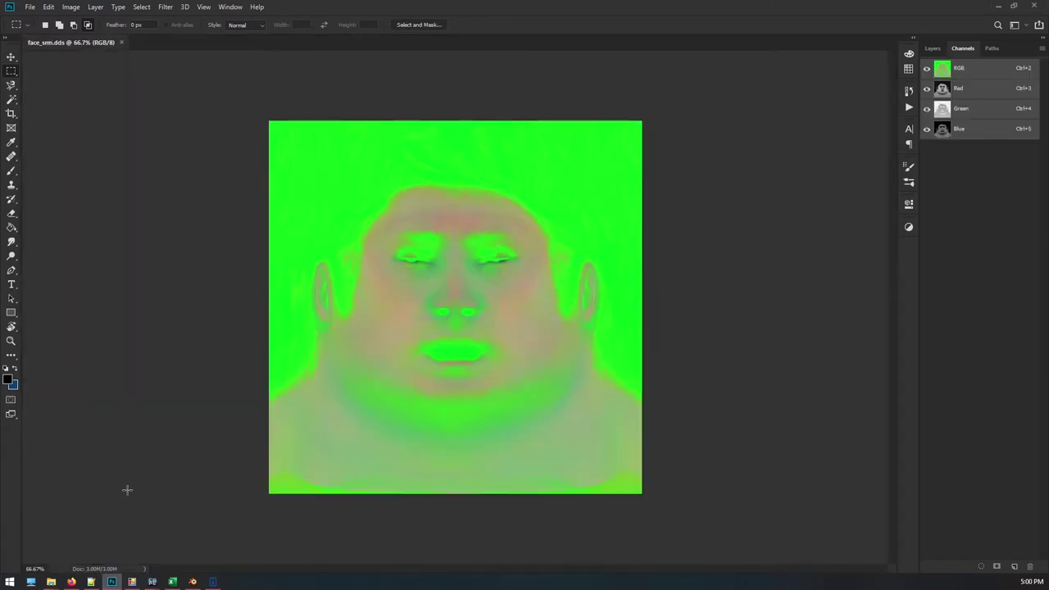
# - Check the DDS reference spreadsheet, which lists face_srm as DXT1, then return to Photoshop
pyautogui.click(172, 581)
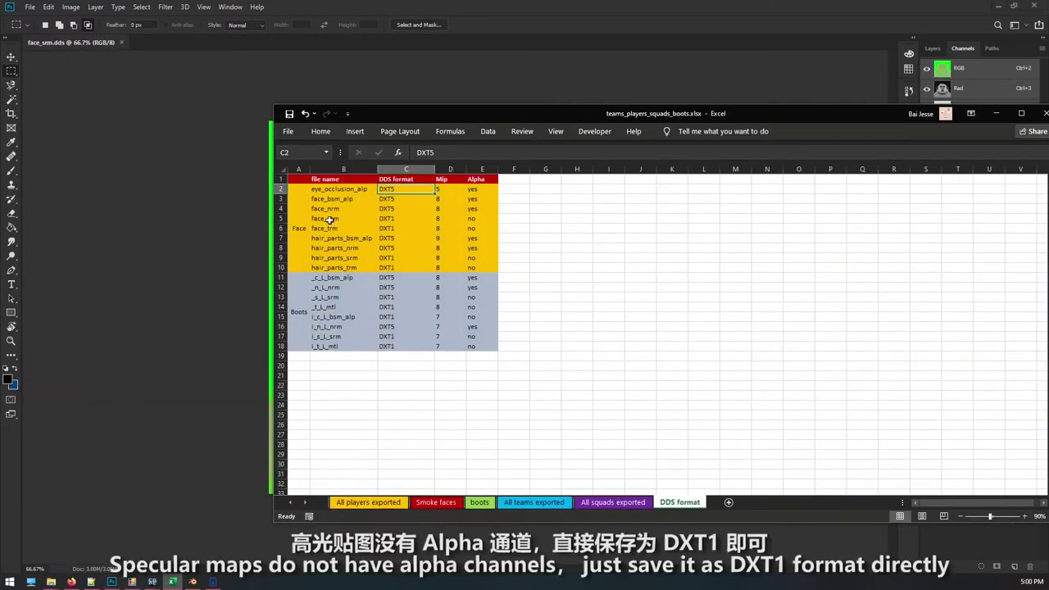
pyautogui.moveTo(326, 218); pyautogui.dragTo(492, 220)
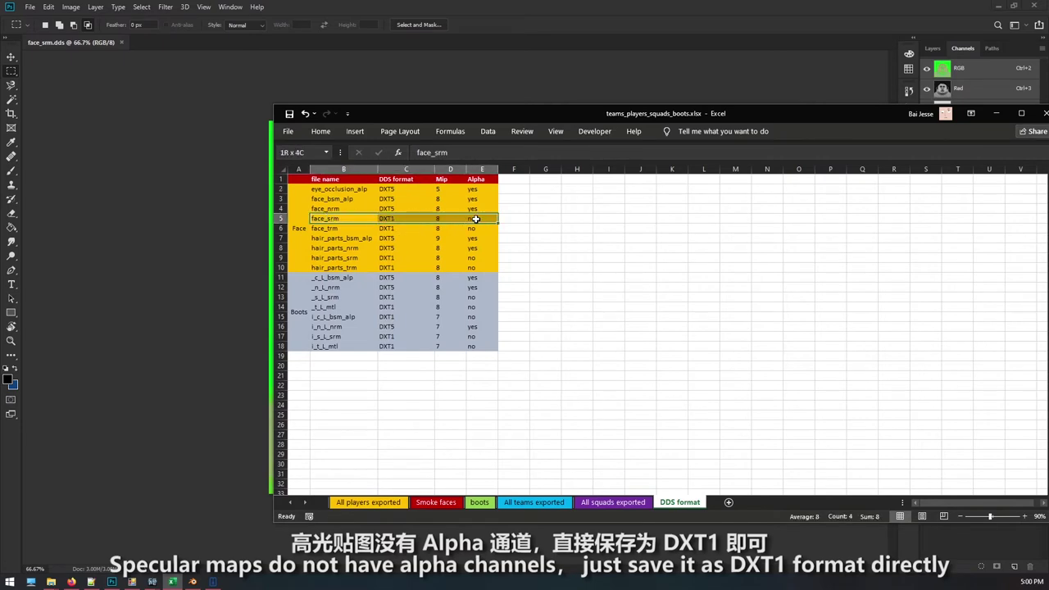
pyautogui.click(396, 219)
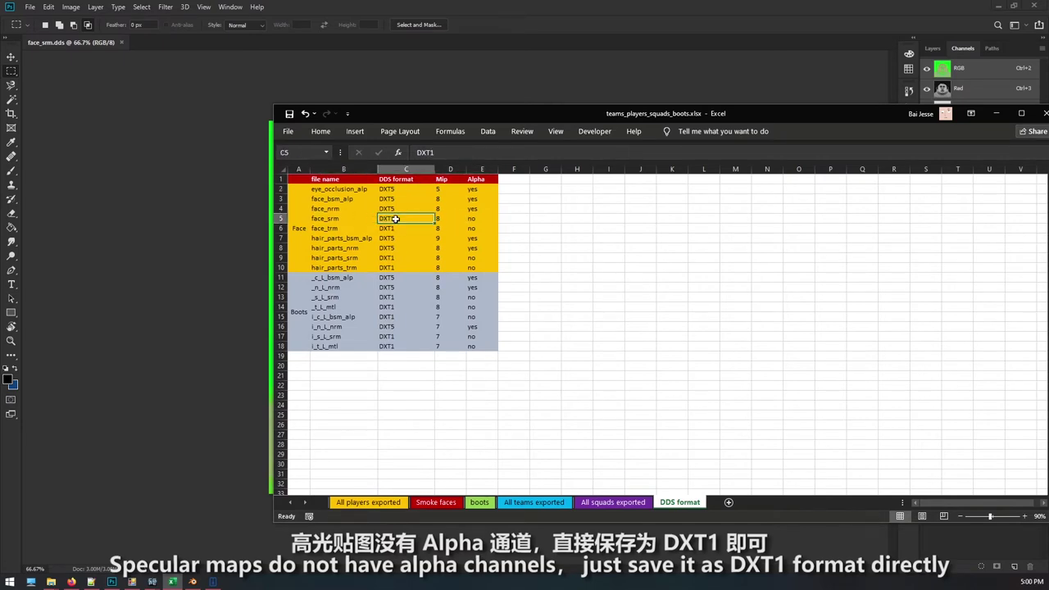
pyautogui.click(993, 116)
# - Save over face_srm.dds as a Color texture with BC1 4bpp (Linear) compression
pyautogui.hotkey('ctrl', 'shift', 's')
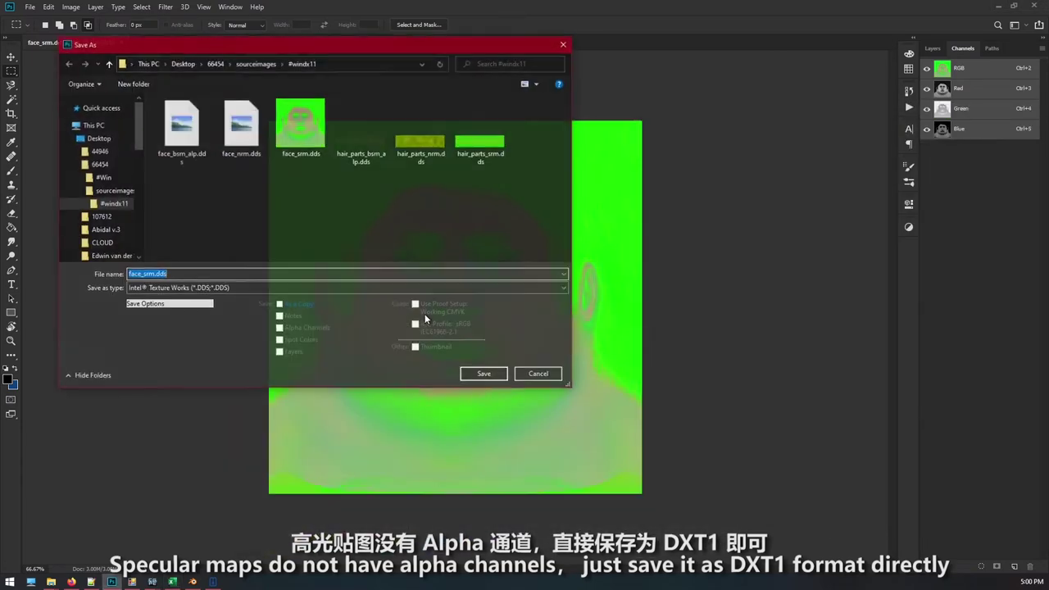
pyautogui.click(475, 374)
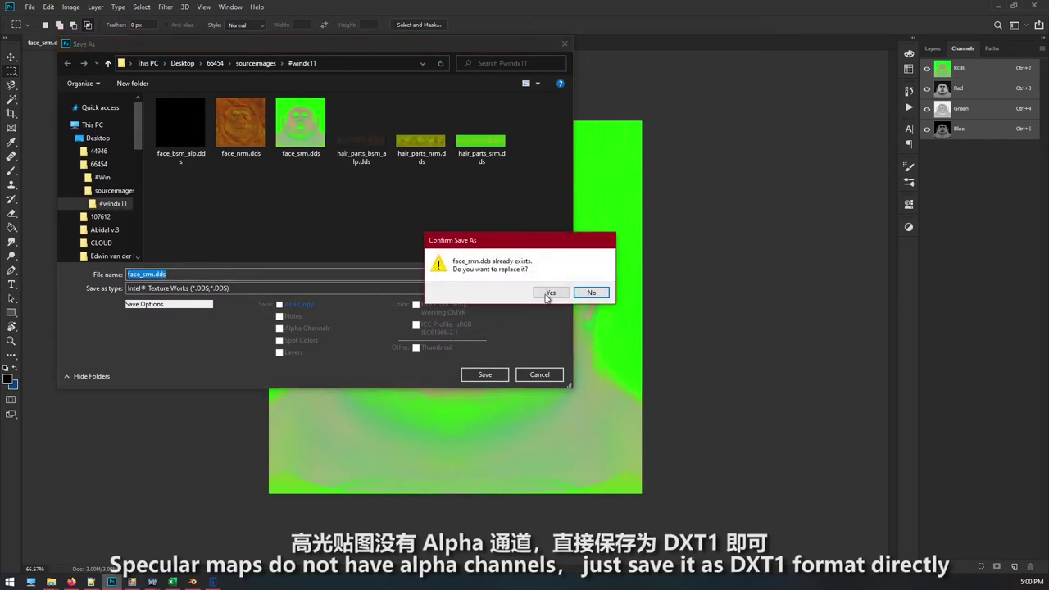
pyautogui.click(549, 293)
pyautogui.click(492, 173)
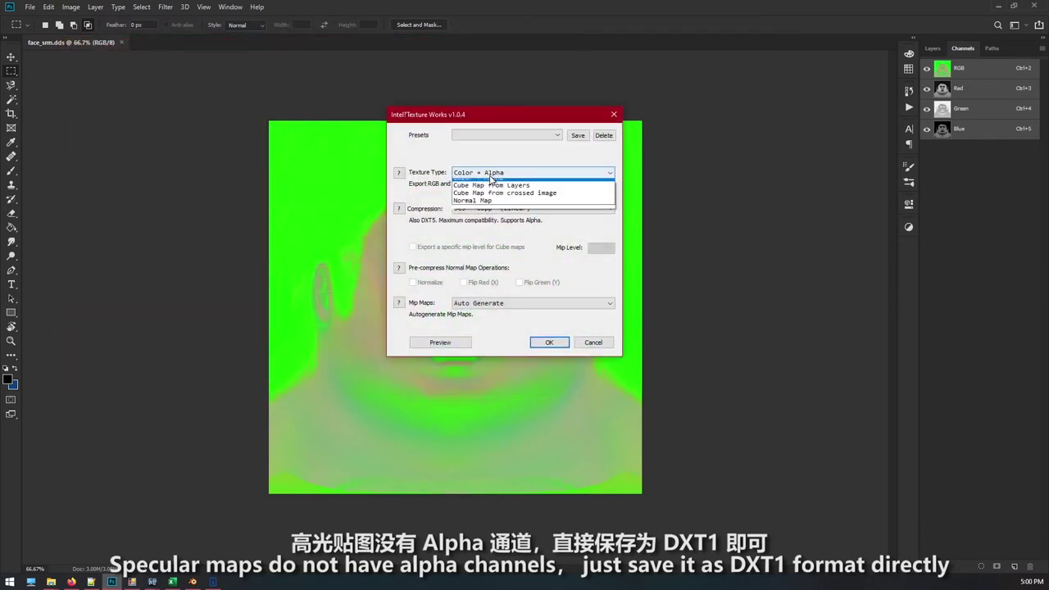
pyautogui.click(483, 187)
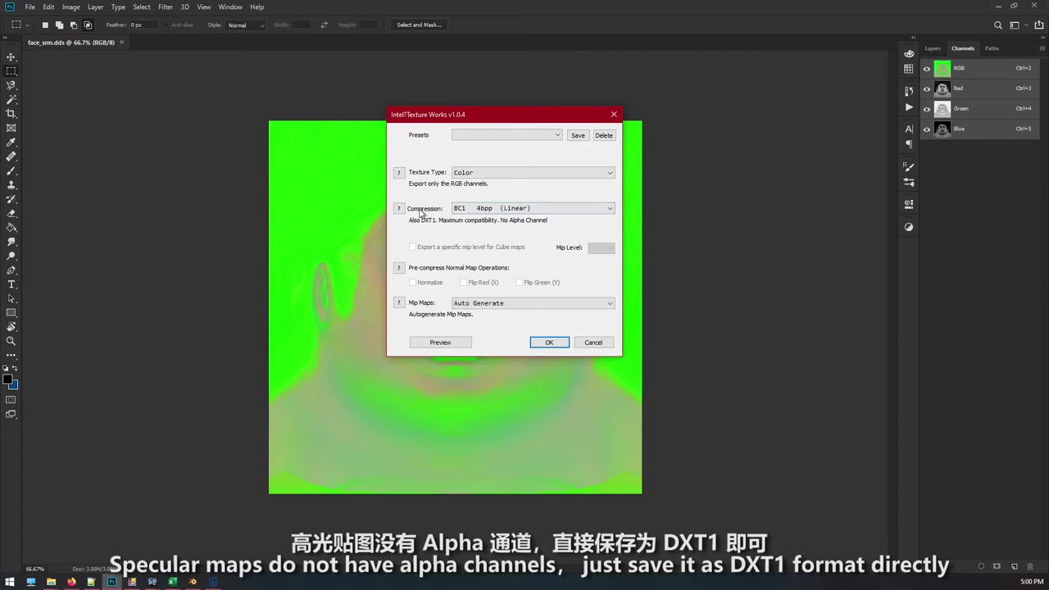
pyautogui.click(538, 341)
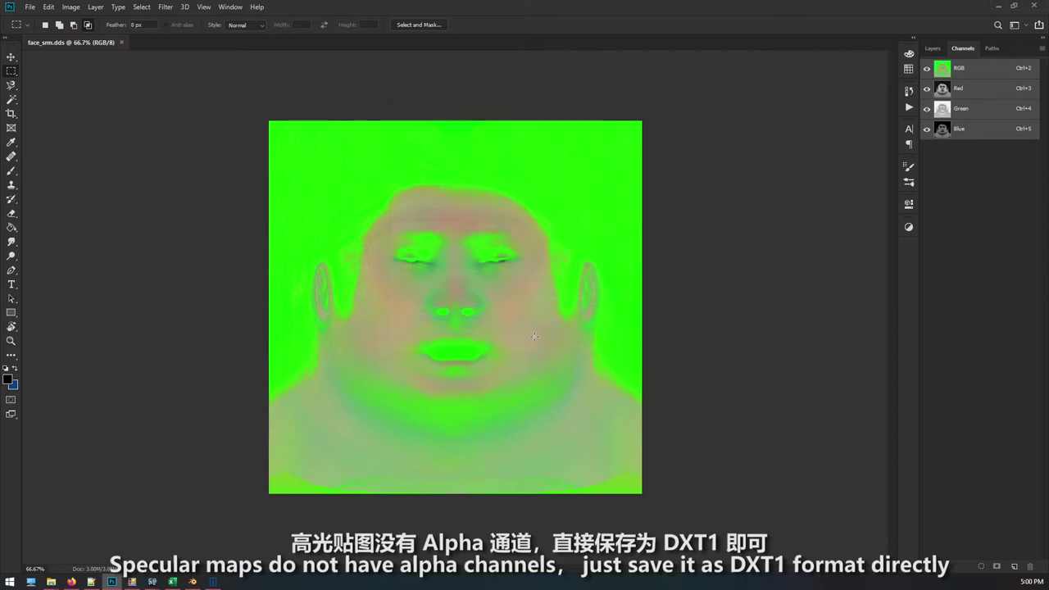
# - Close face_srm.dds and open hair_parts_bsm_alp.dds in Photoshop, loading transparency as alpha
pyautogui.click(121, 42)
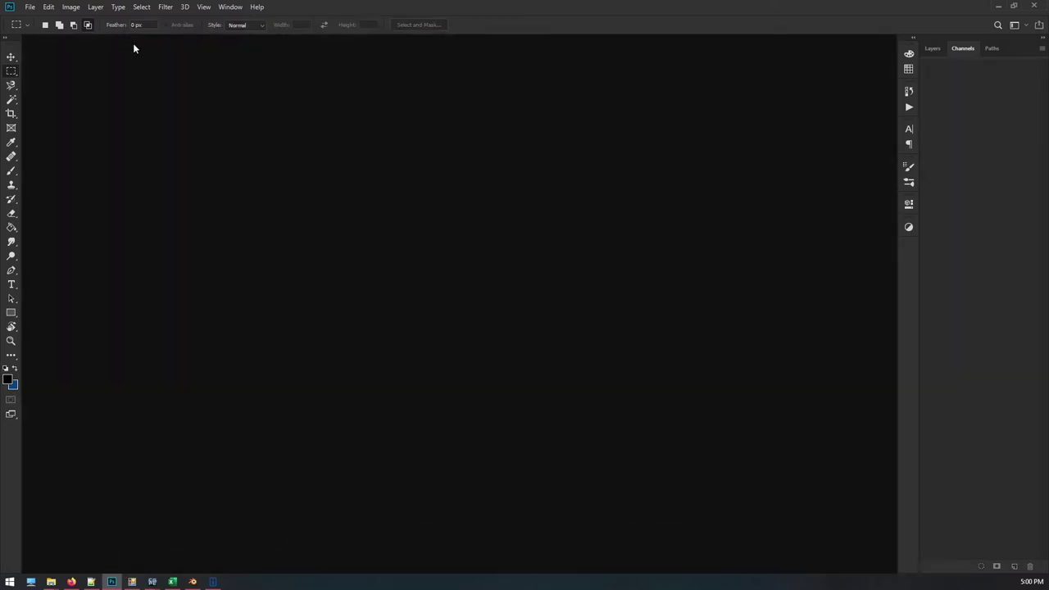
pyautogui.click(198, 204)
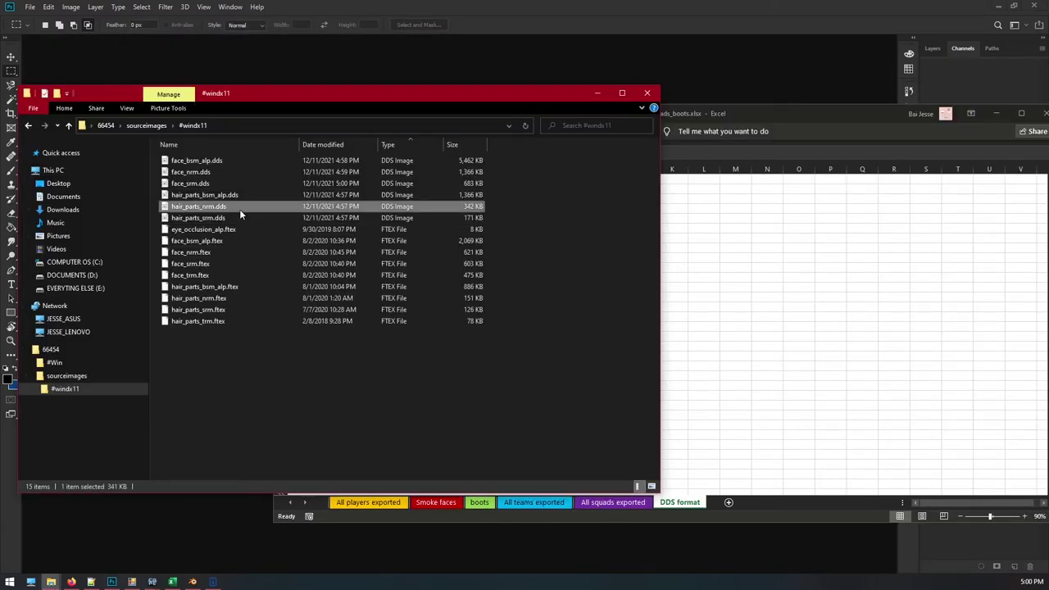
pyautogui.click(196, 196)
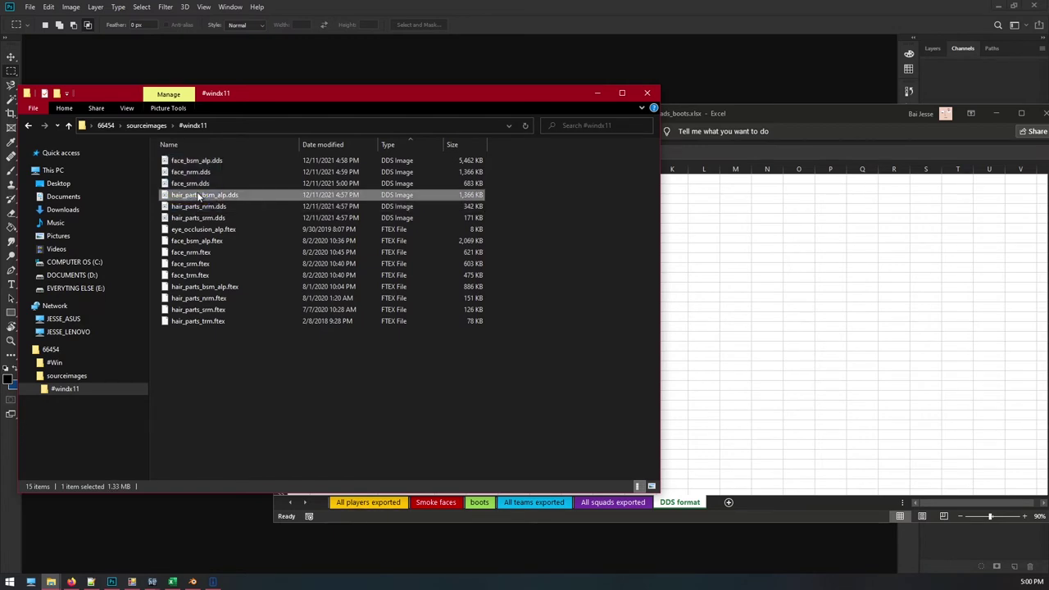
pyautogui.moveTo(197, 196); pyautogui.dragTo(730, 76)
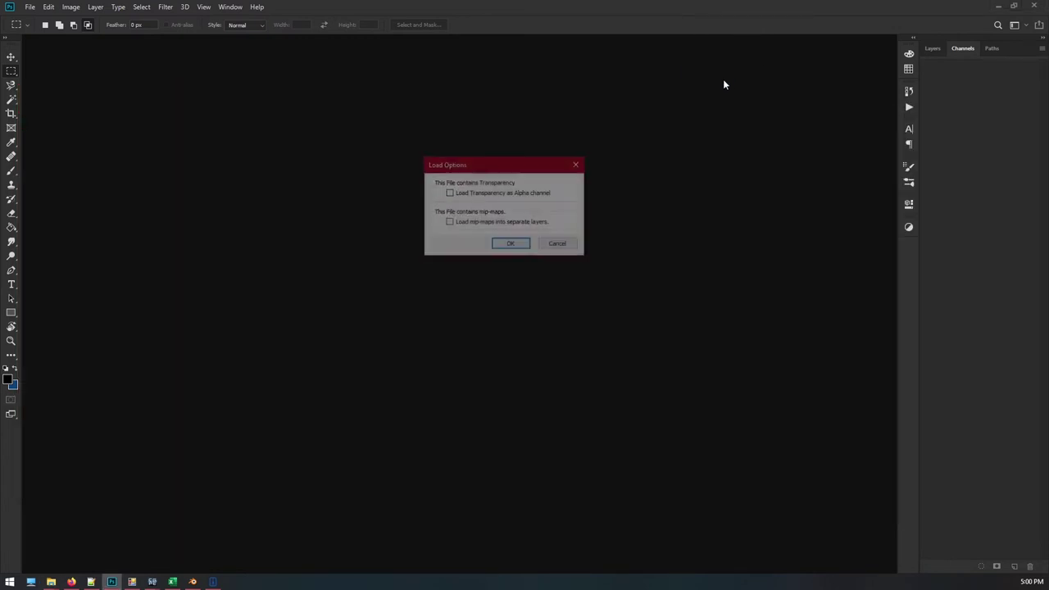
pyautogui.click(510, 245)
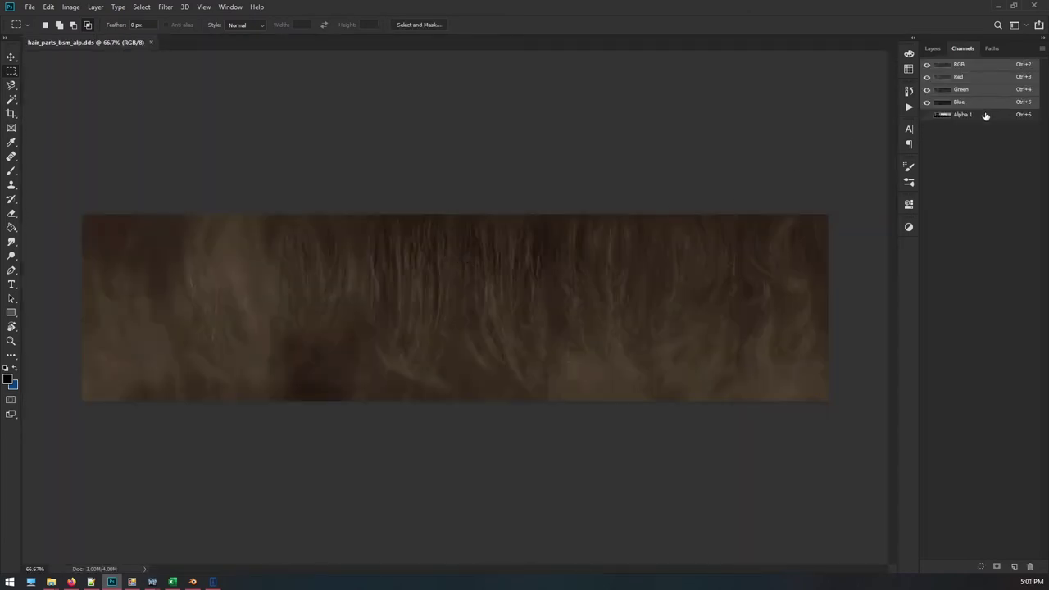
# - Inspect the Alpha 1 channel and confirm hair_parts_bsm_alp is DXT5 in the spreadsheet
pyautogui.click(986, 115)
pyautogui.click(965, 64)
pyautogui.click(173, 582)
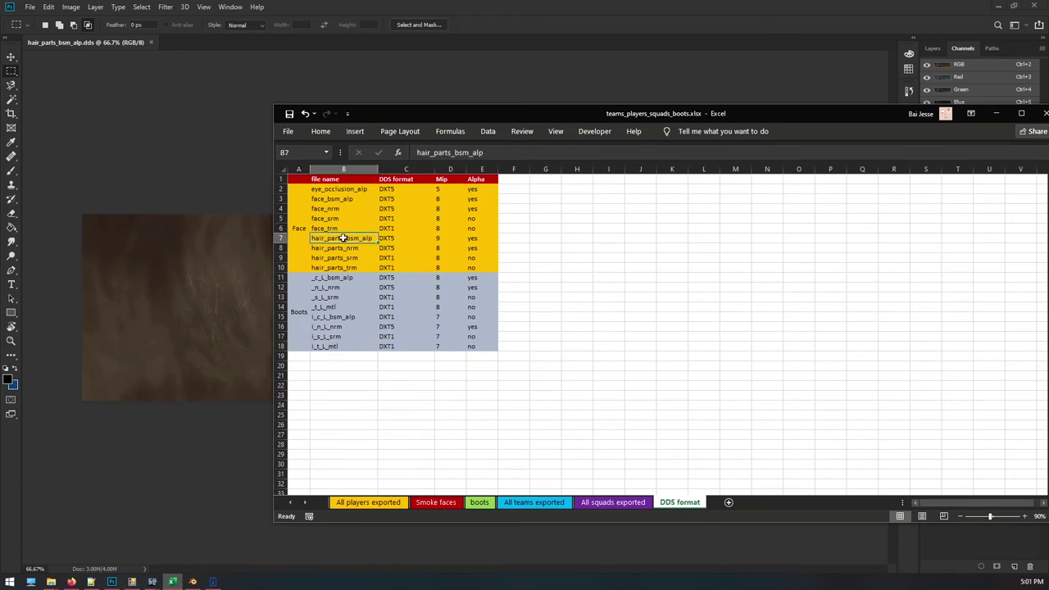
pyautogui.moveTo(337, 238); pyautogui.dragTo(470, 237)
pyautogui.click(410, 237)
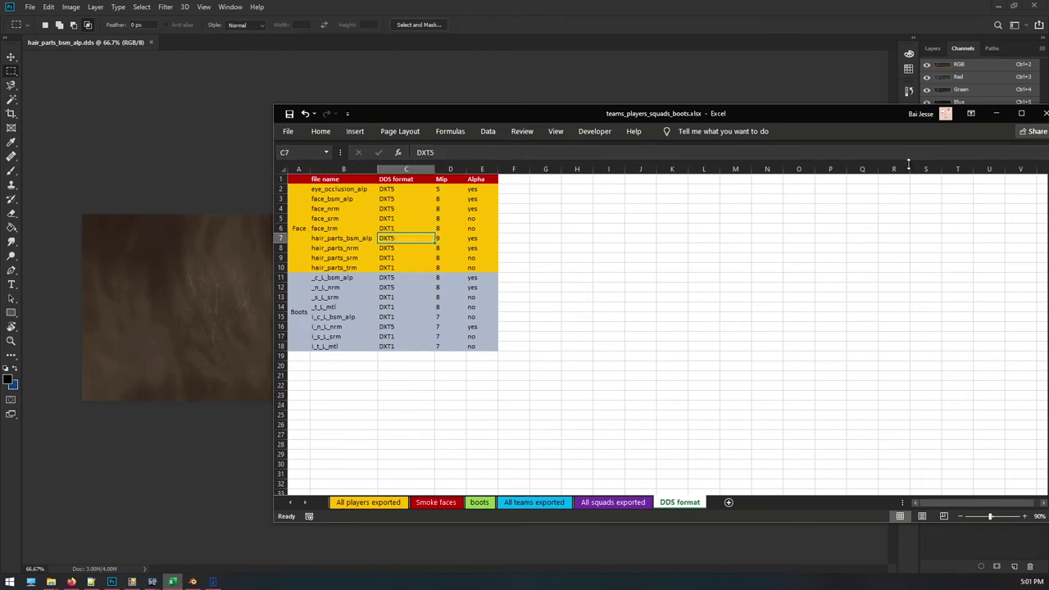
pyautogui.click(994, 114)
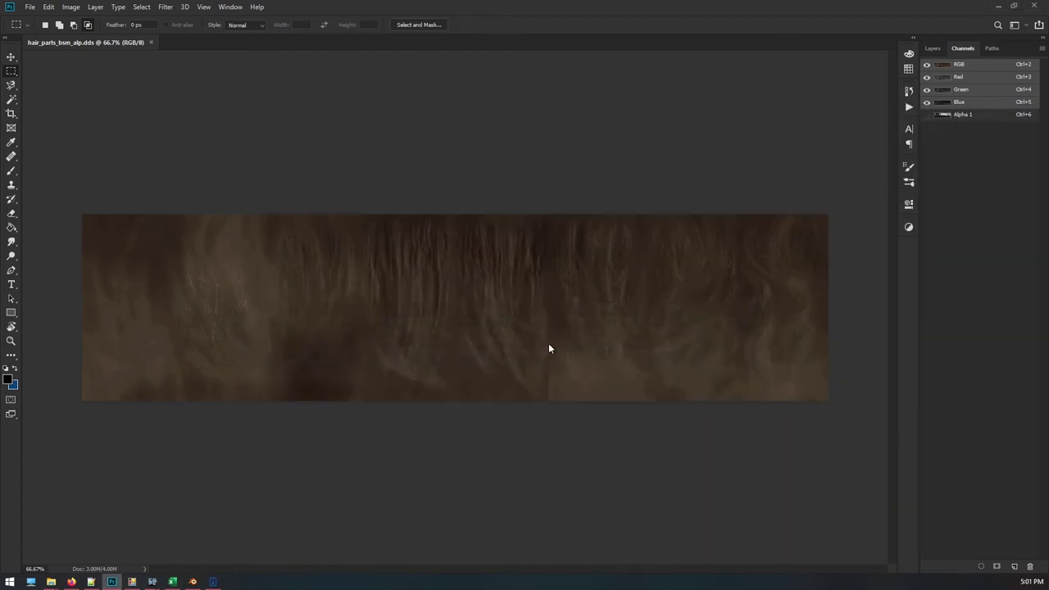
# - Save over hair_parts_bsm_alp.dds as a Color + Alpha BC3 8bpp texture
pyautogui.hotkey('ctrl', 'shift', 's')
pyautogui.click(485, 374)
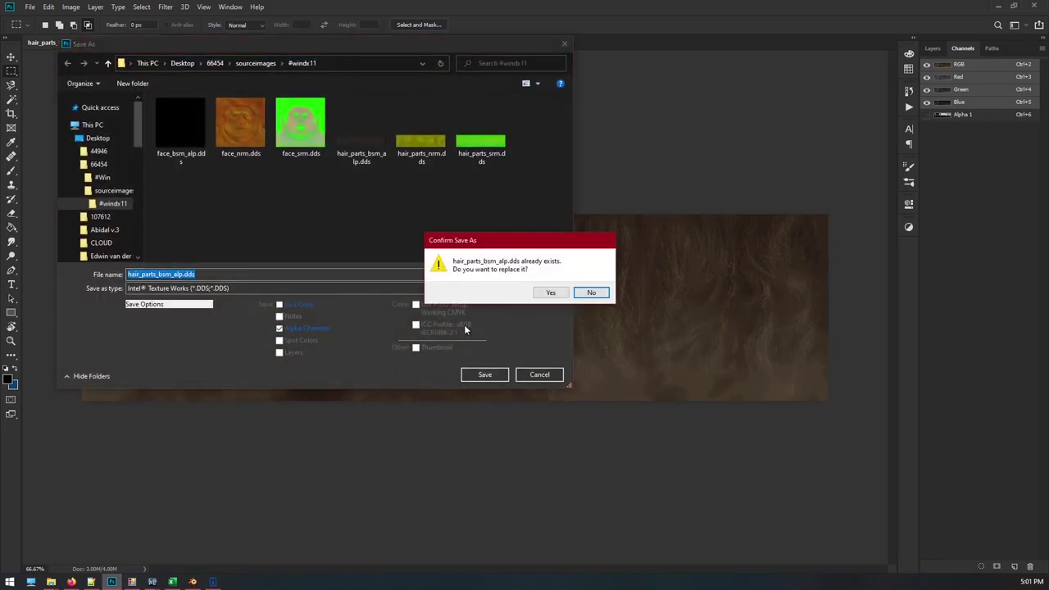
pyautogui.click(549, 293)
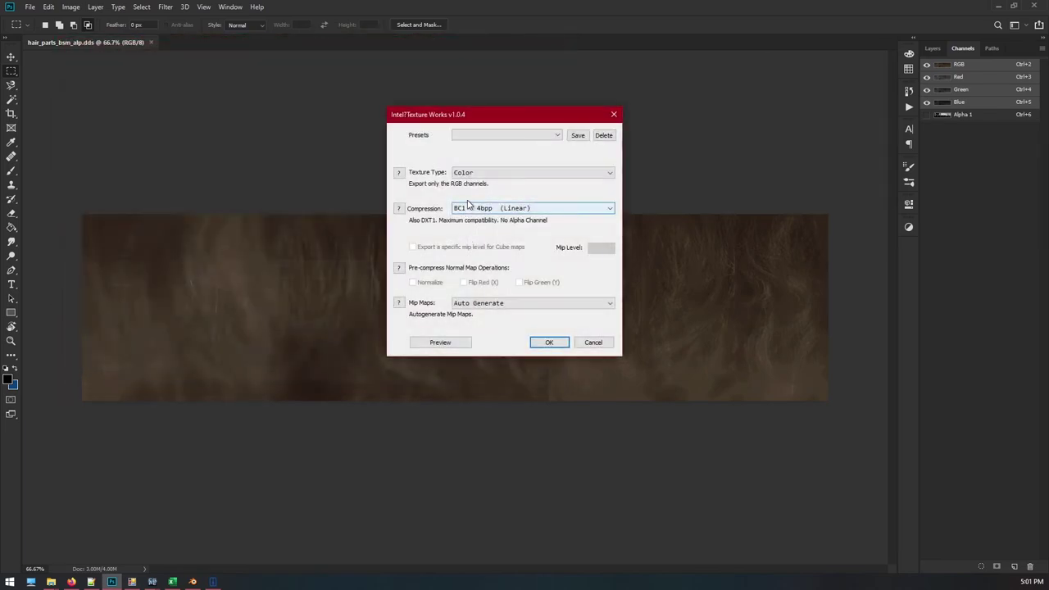
pyautogui.click(476, 173)
pyautogui.click(474, 183)
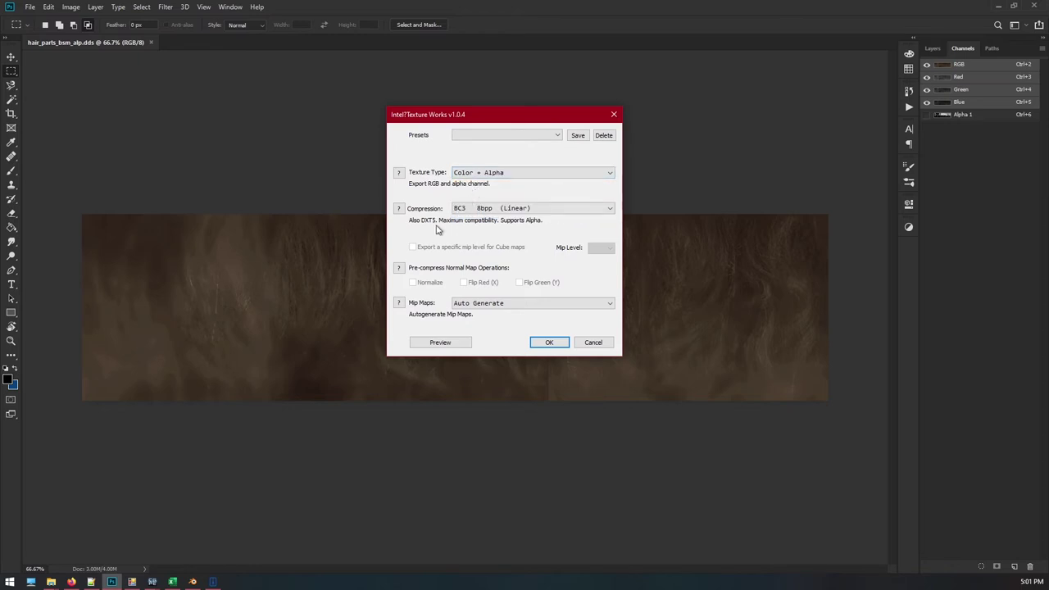
pyautogui.click(546, 344)
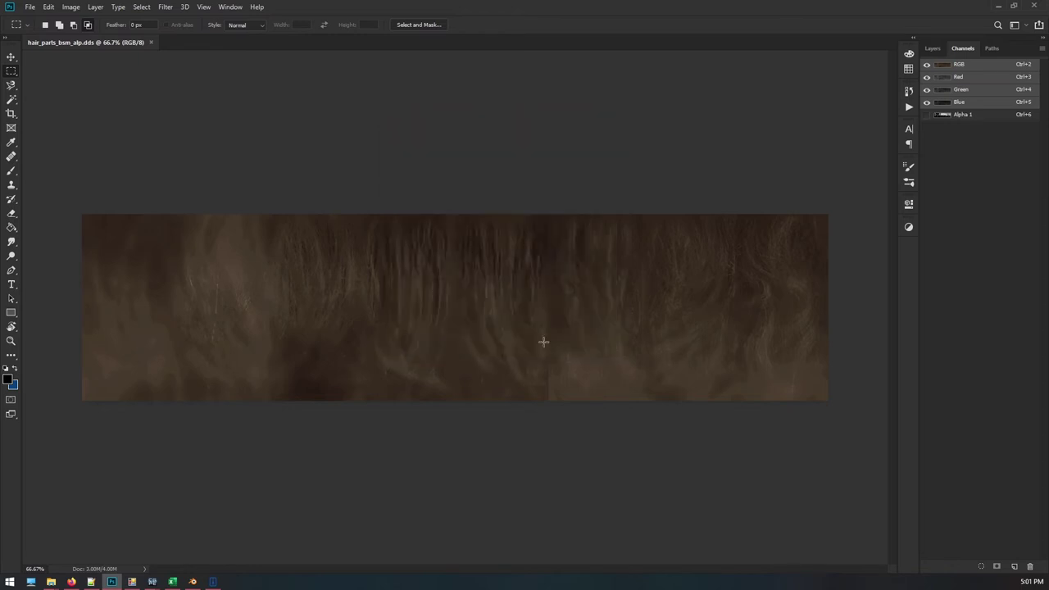
# - Close hair_parts_bsm_alp and open hair_parts_nrm.dds in Photoshop
pyautogui.click(151, 41)
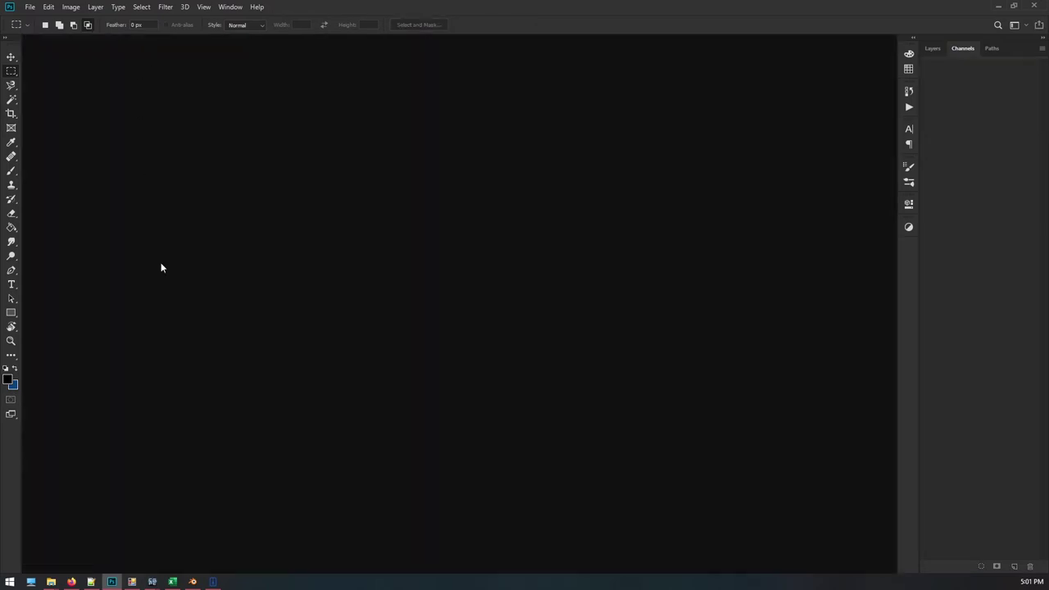
pyautogui.click(997, 120)
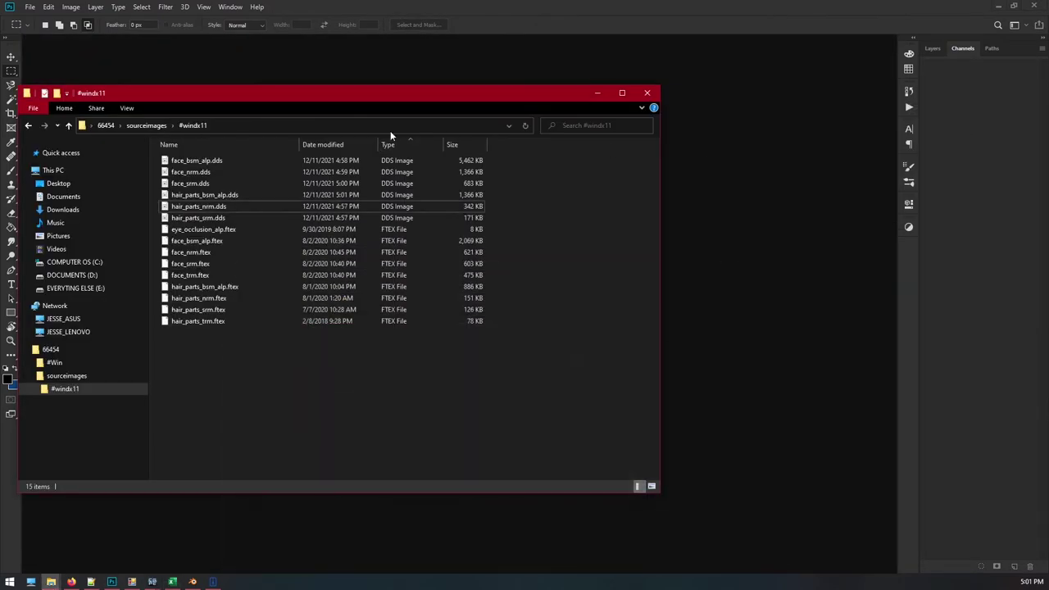
pyautogui.moveTo(376, 96); pyautogui.dragTo(385, 102)
pyautogui.click(195, 226)
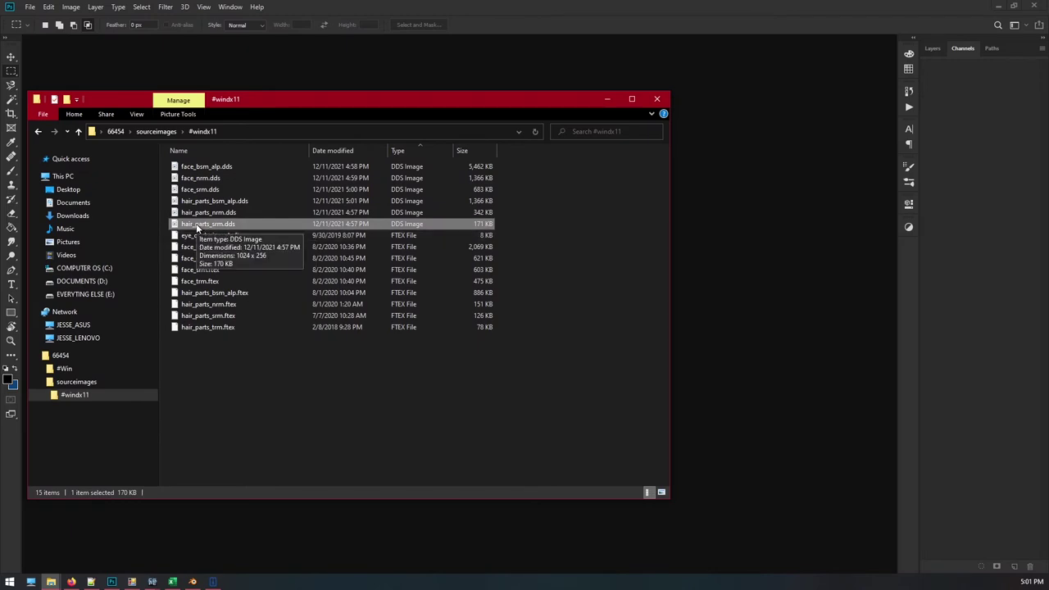
pyautogui.click(204, 214)
pyautogui.moveTo(192, 215); pyautogui.dragTo(721, 226)
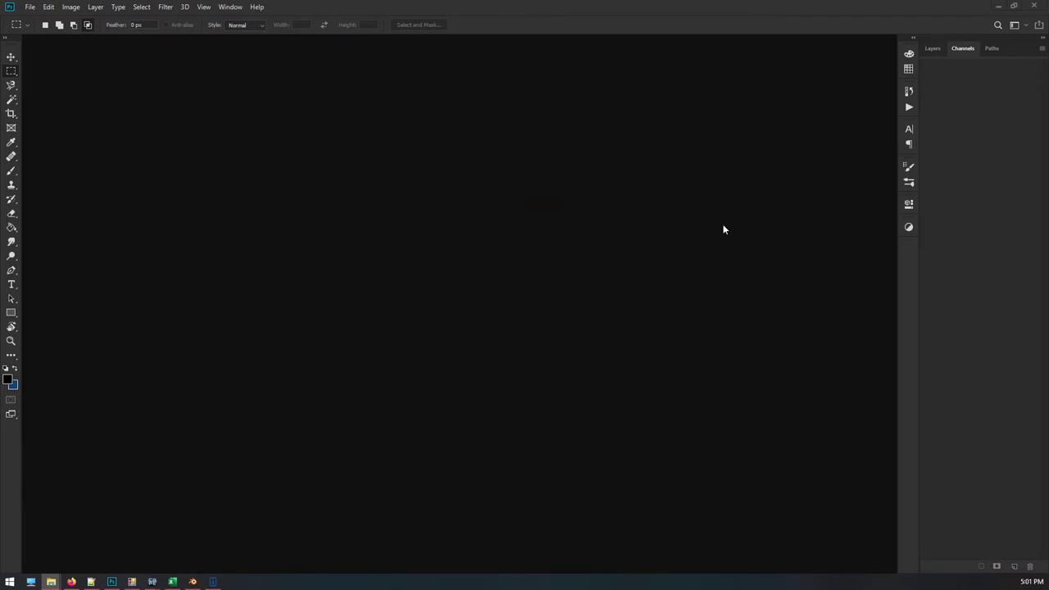
pyautogui.click(504, 244)
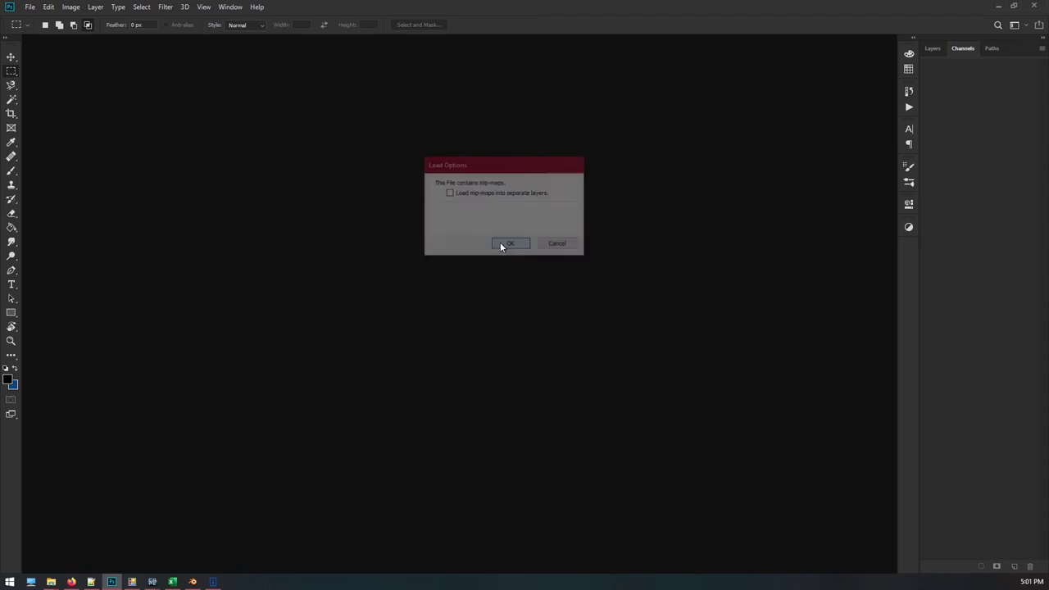
# - Add a new Alpha 1 channel and copy the Red channel's contents into it
pyautogui.click(1043, 54)
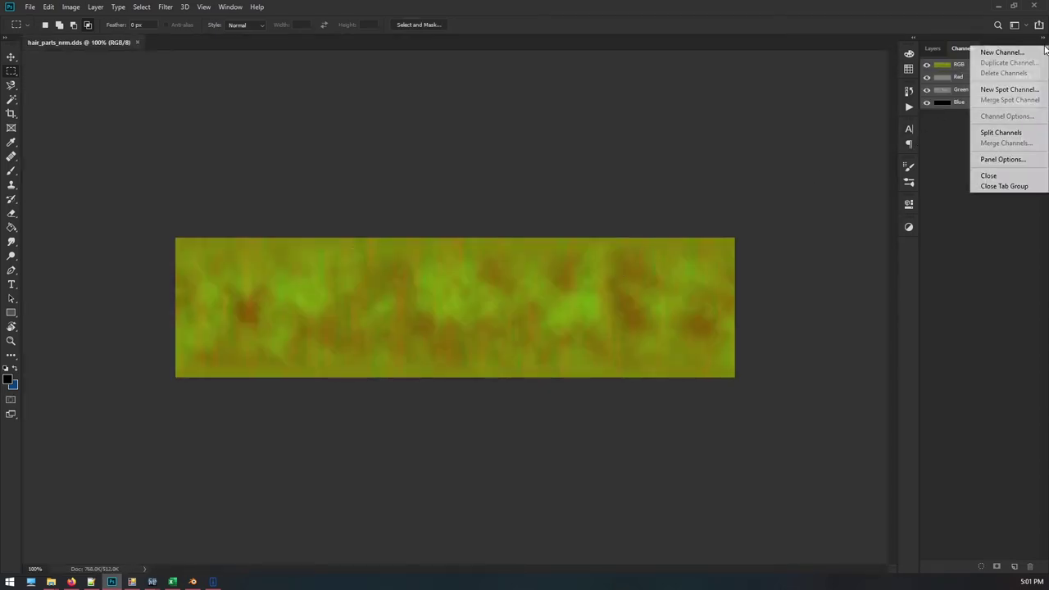
pyautogui.click(1000, 51)
pyautogui.click(684, 158)
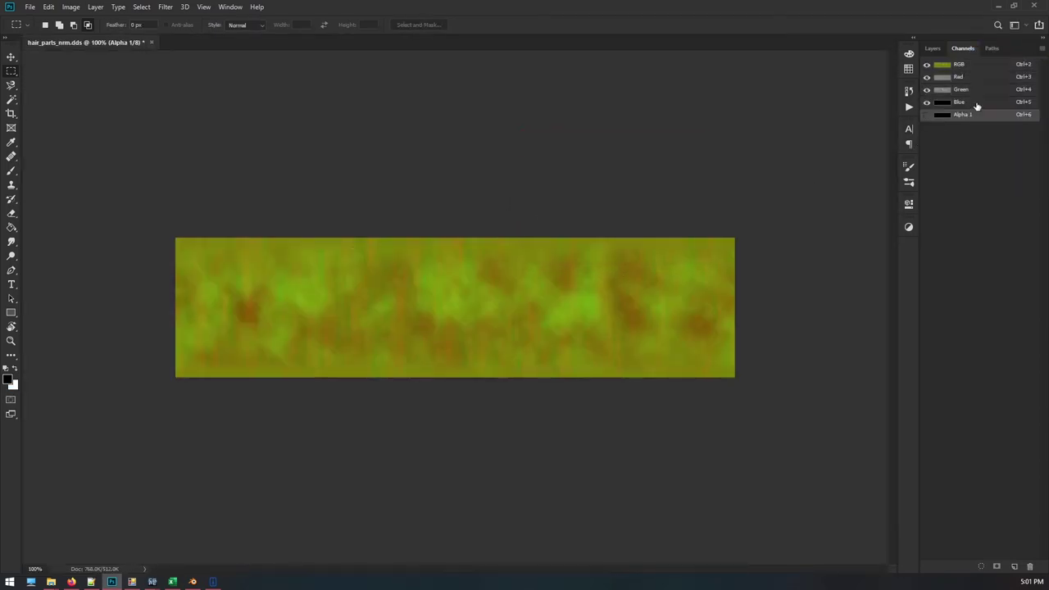
pyautogui.click(963, 80)
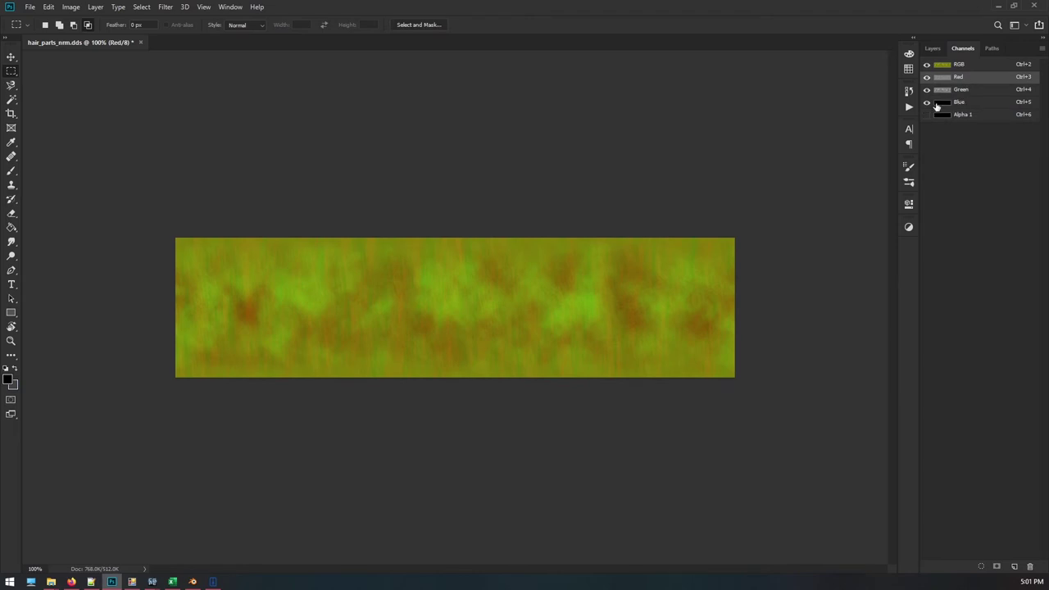
pyautogui.hotkey('ctrl', 'a')
pyautogui.click(960, 115)
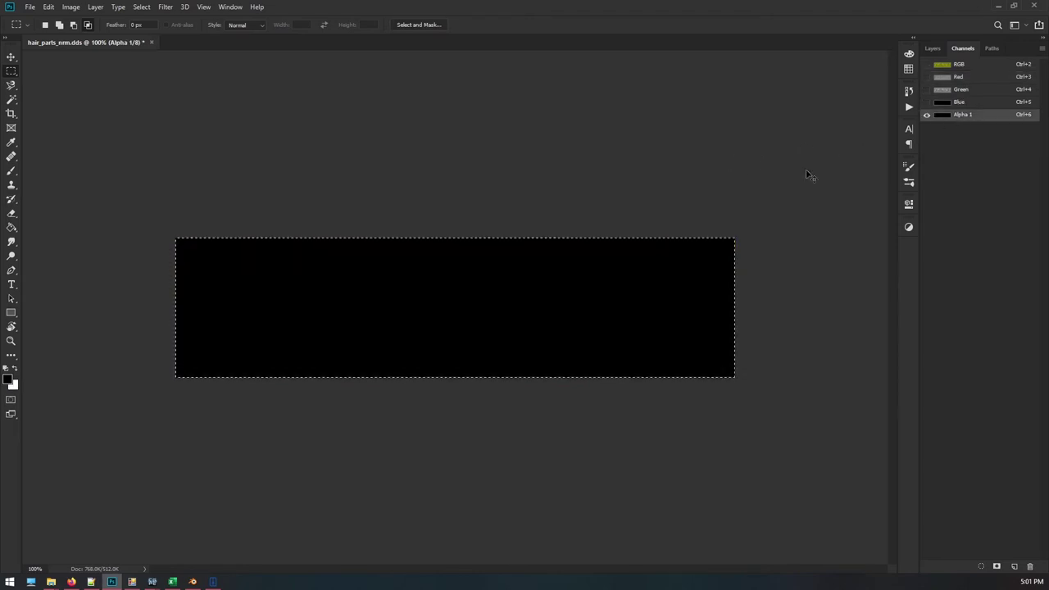
pyautogui.hotkey('ctrl', 'v')
# - Fill the Red channel with white and return to the composite view
pyautogui.click(965, 77)
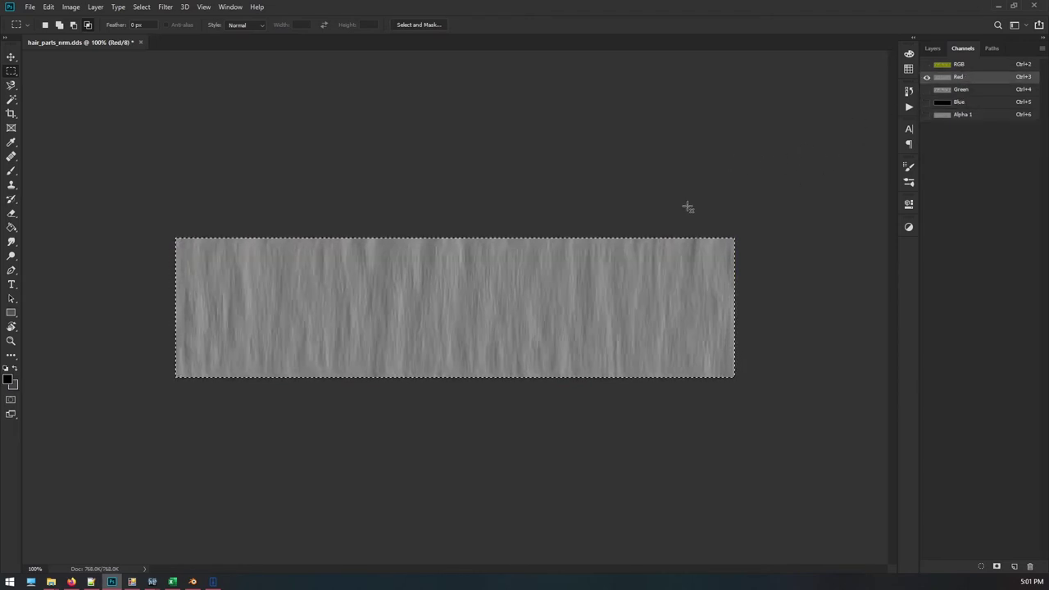
pyautogui.hotkey('shift', 'F5')
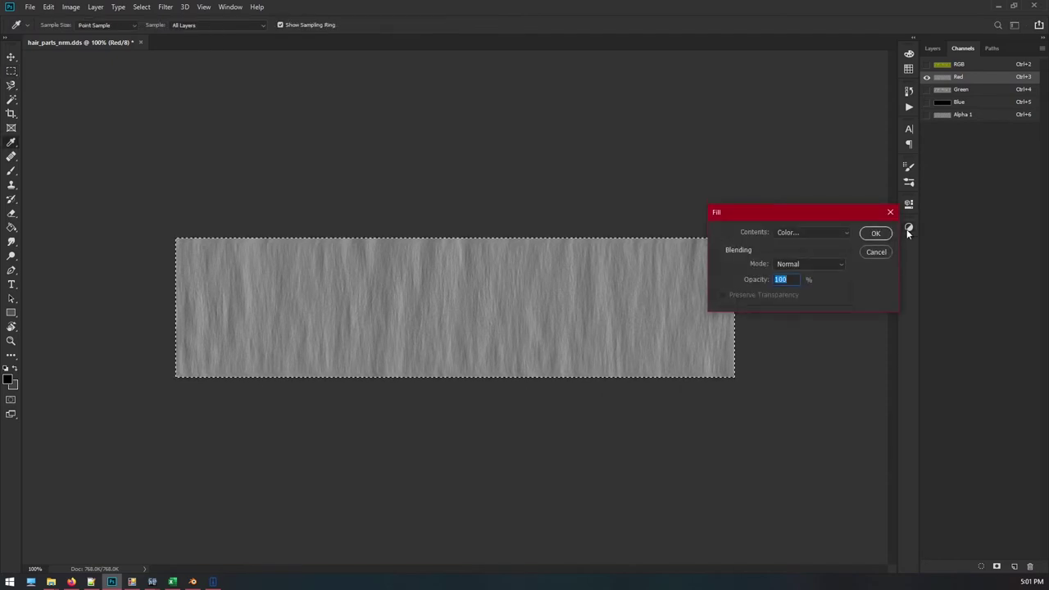
pyautogui.press('Return')
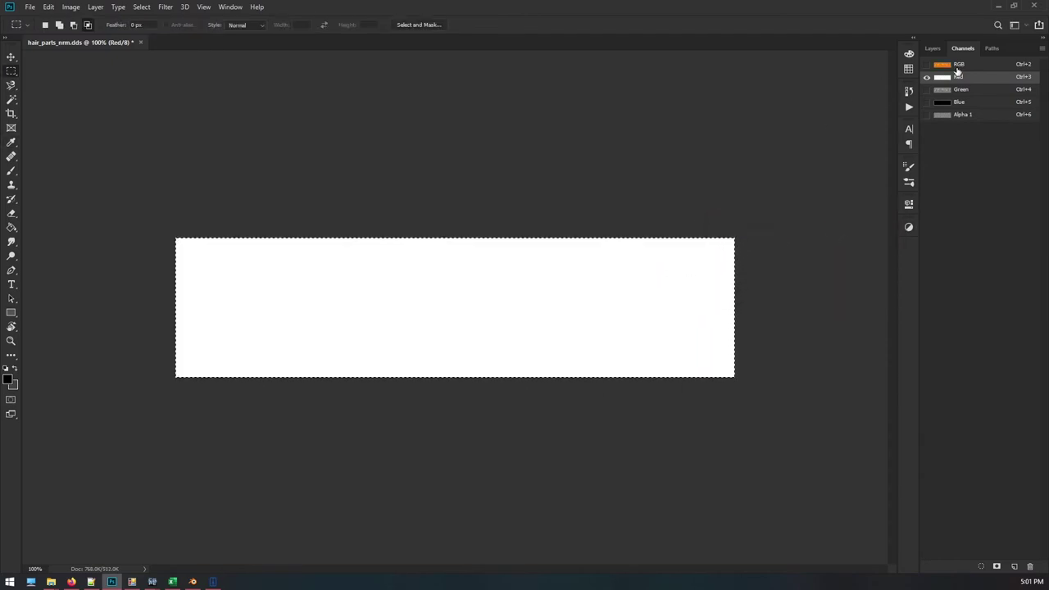
pyautogui.click(959, 65)
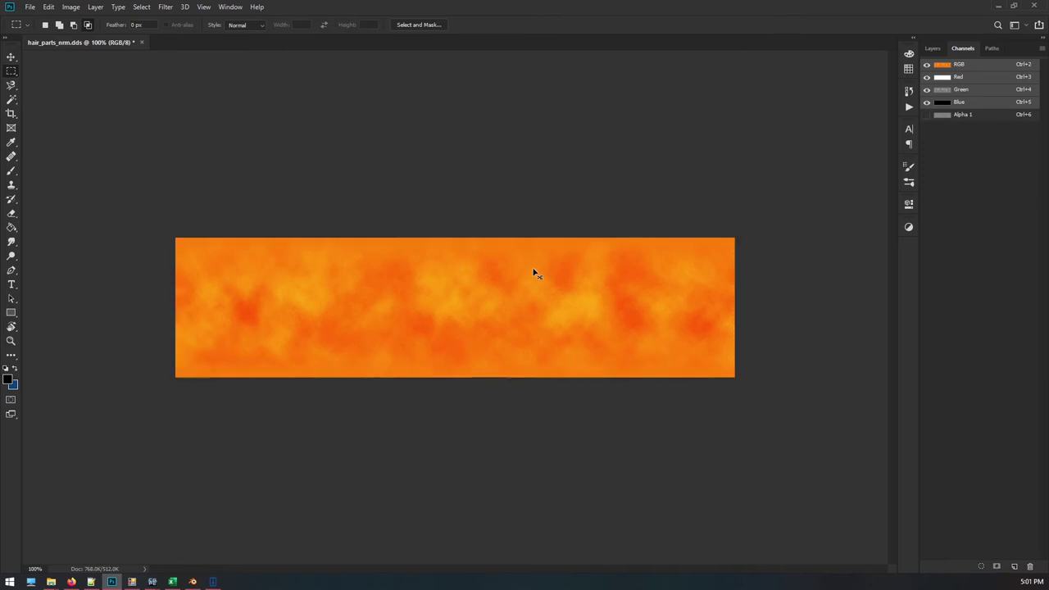
# - Save hair_parts_nrm.dds keeping Color + Alpha BC3 8bpp, then close it
pyautogui.hotkey('ctrl', 's')
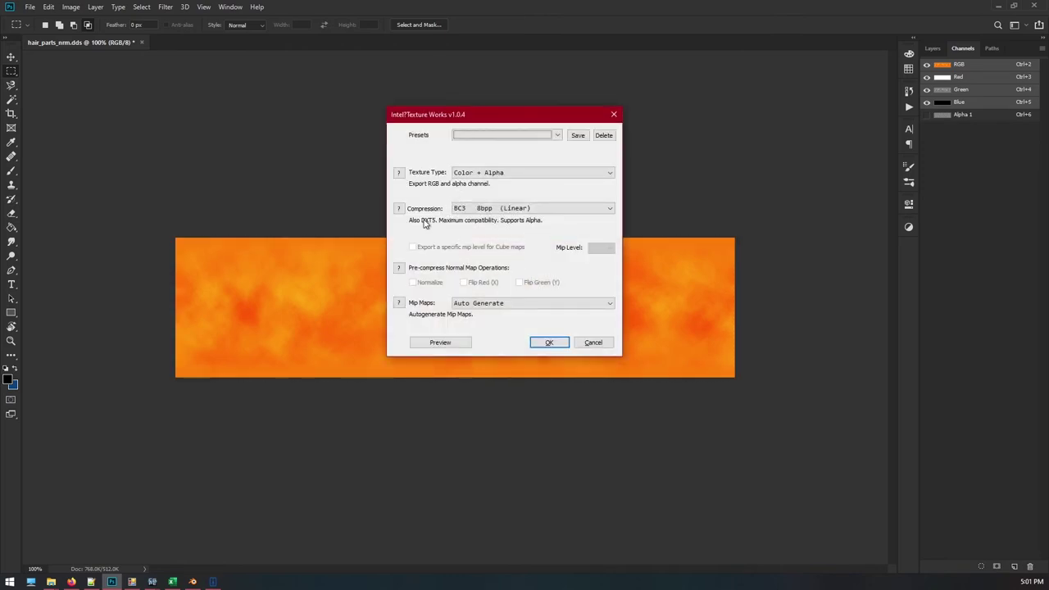
pyautogui.click(545, 342)
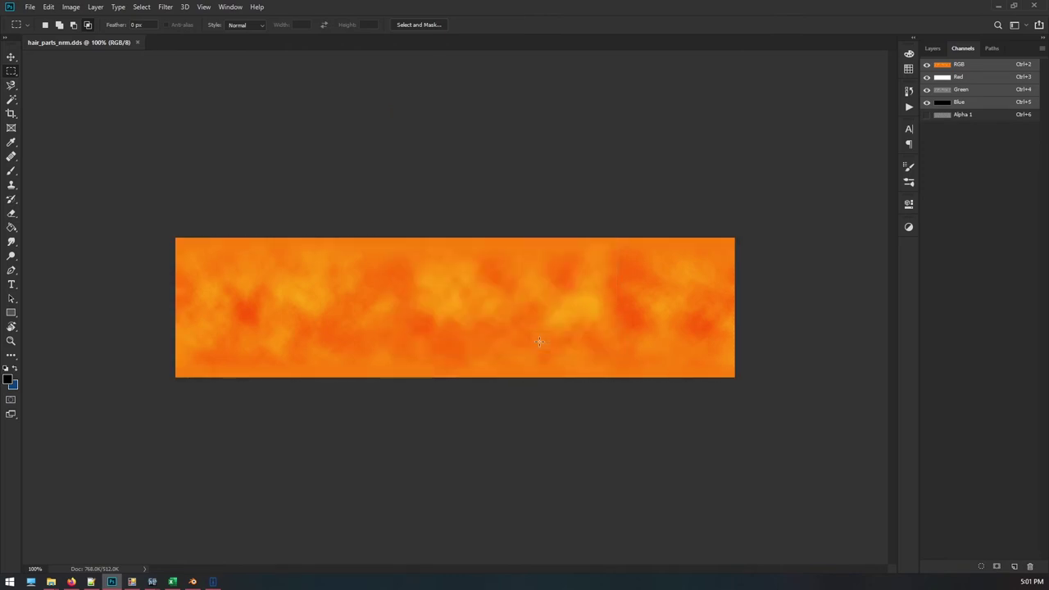
pyautogui.click(139, 43)
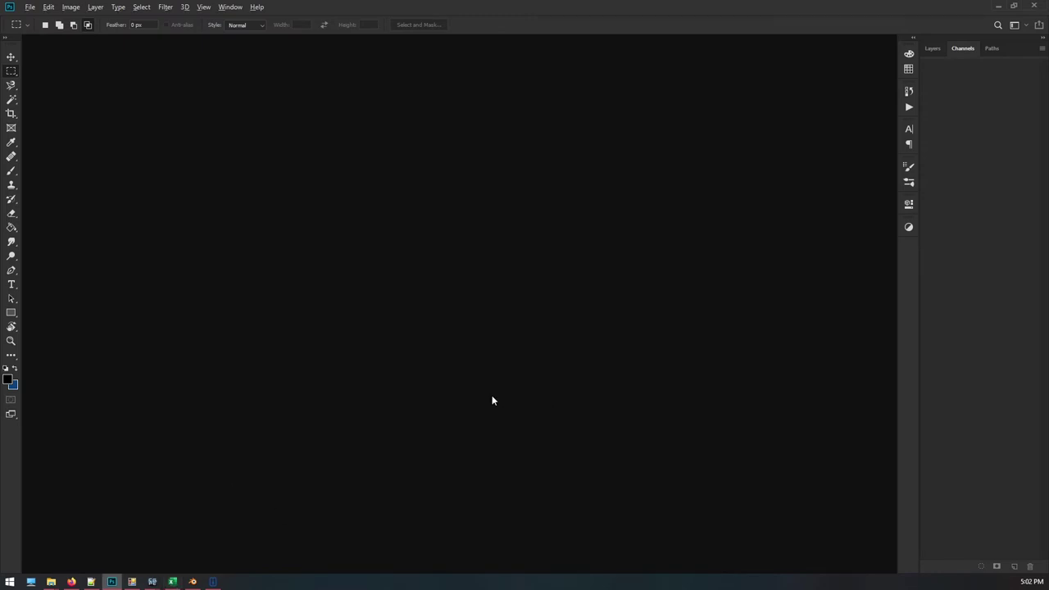
# - Open hair_parts_srm.dds from the #windx11 folder in Photoshop
pyautogui.press('super+e')
pyautogui.click(205, 224)
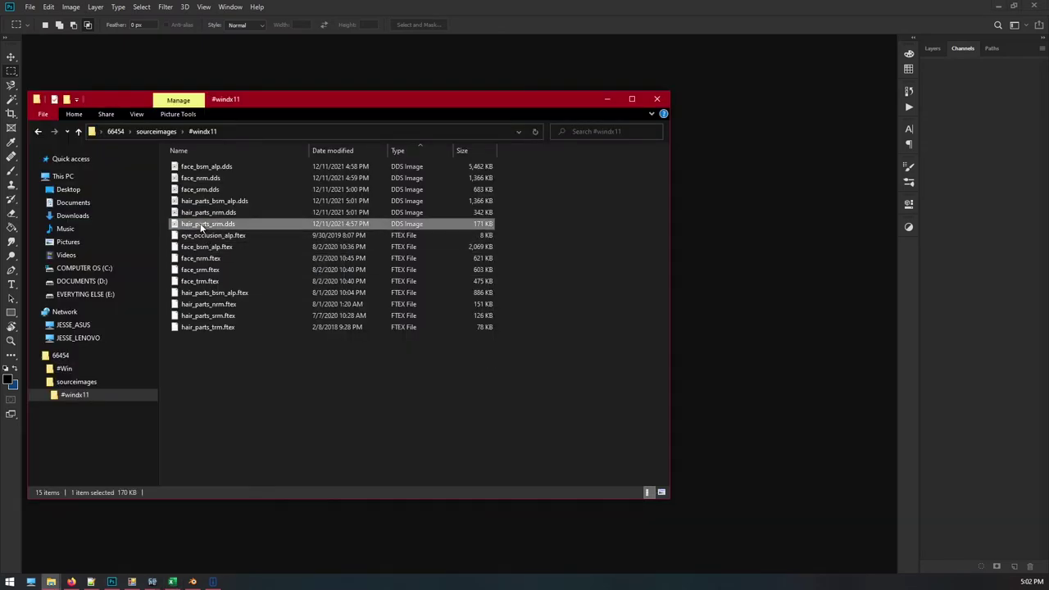
pyautogui.press('Return')
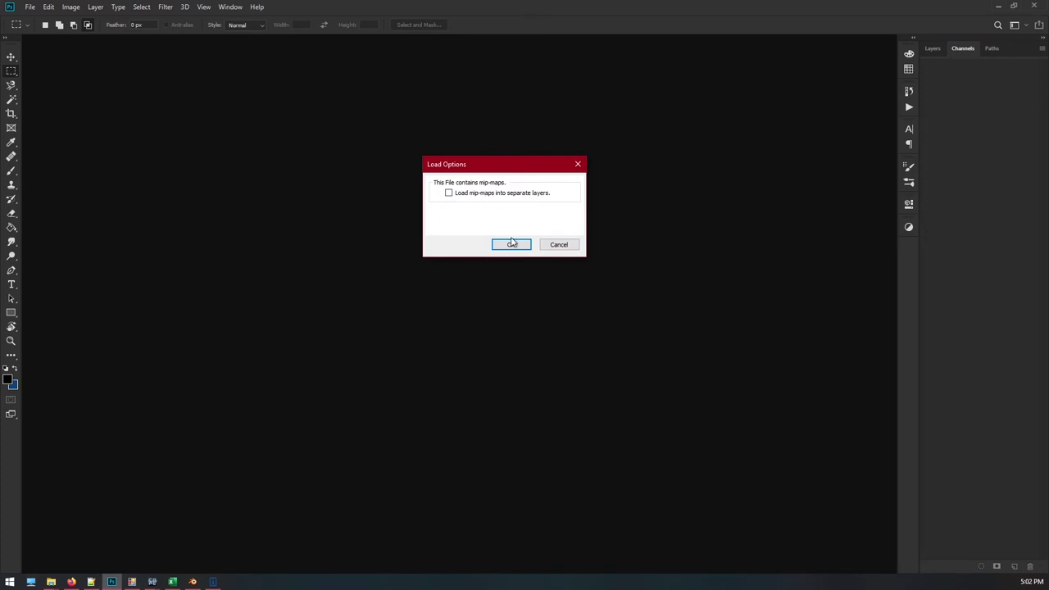
pyautogui.click(508, 242)
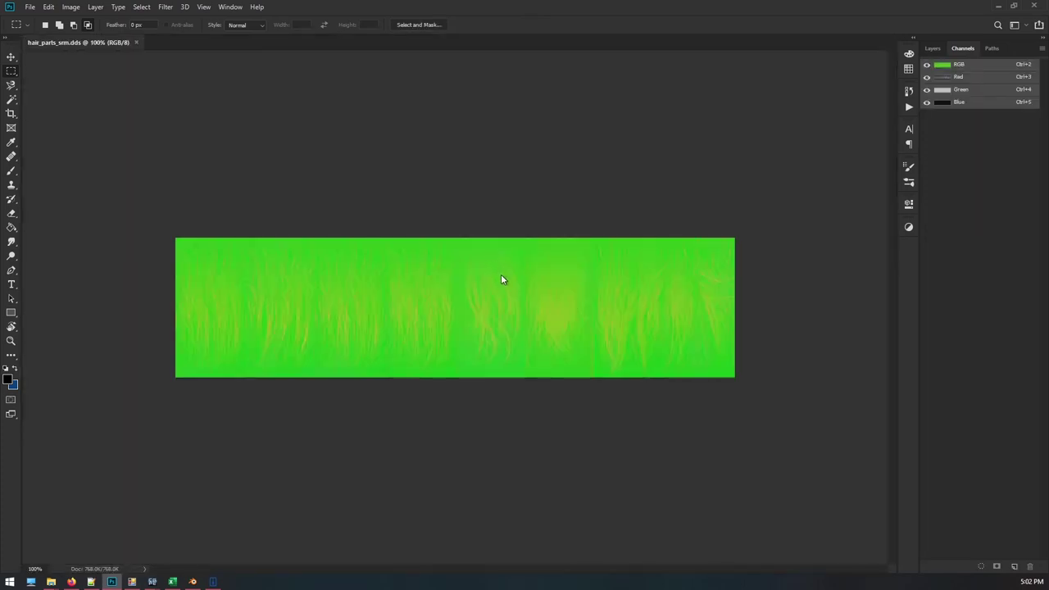
# - Overwrite hair_parts_srm.dds as a Color BC1 4bpp texture, then close the document
pyautogui.hotkey('ctrl', 'shift', 's')
pyautogui.click(484, 374)
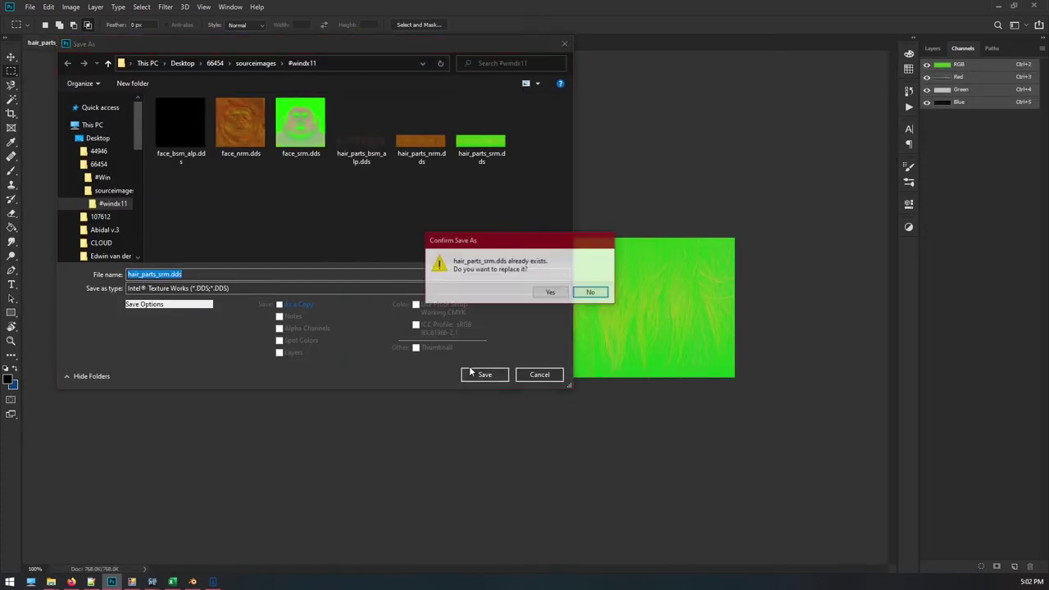
pyautogui.click(545, 295)
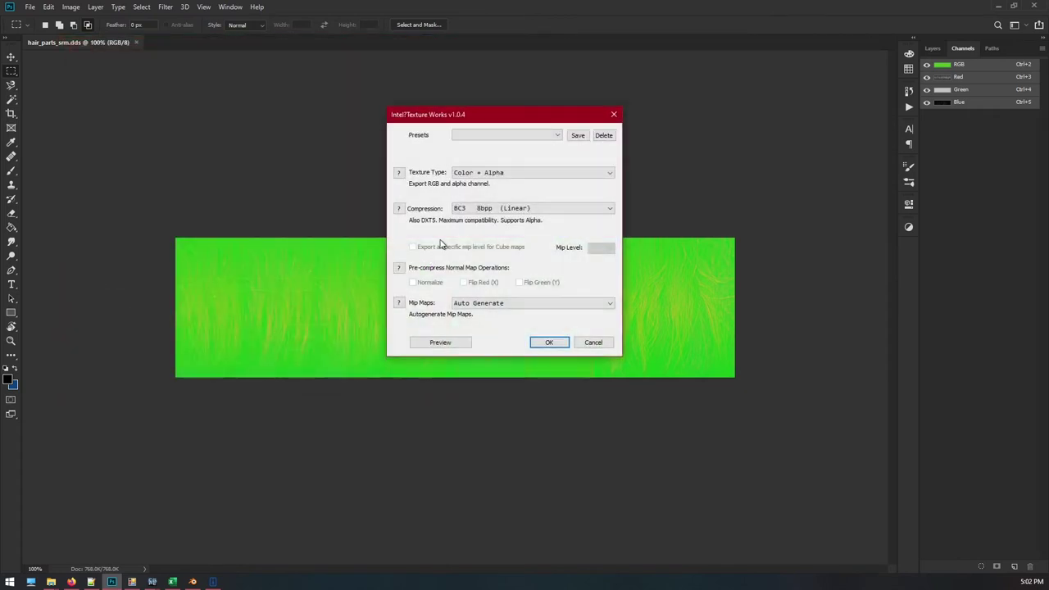
pyautogui.click(466, 173)
pyautogui.click(472, 184)
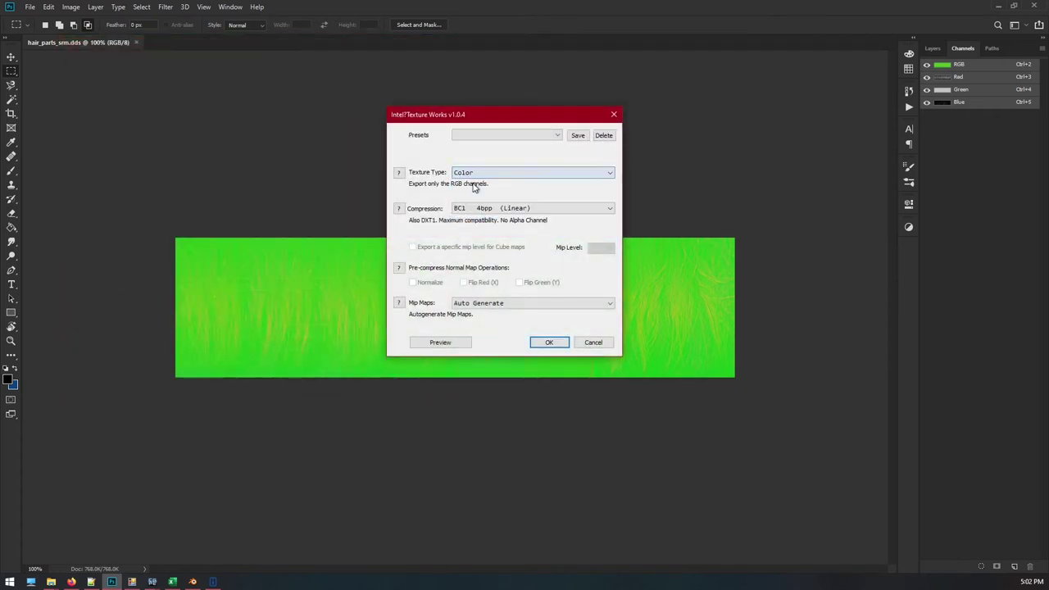
pyautogui.click(547, 342)
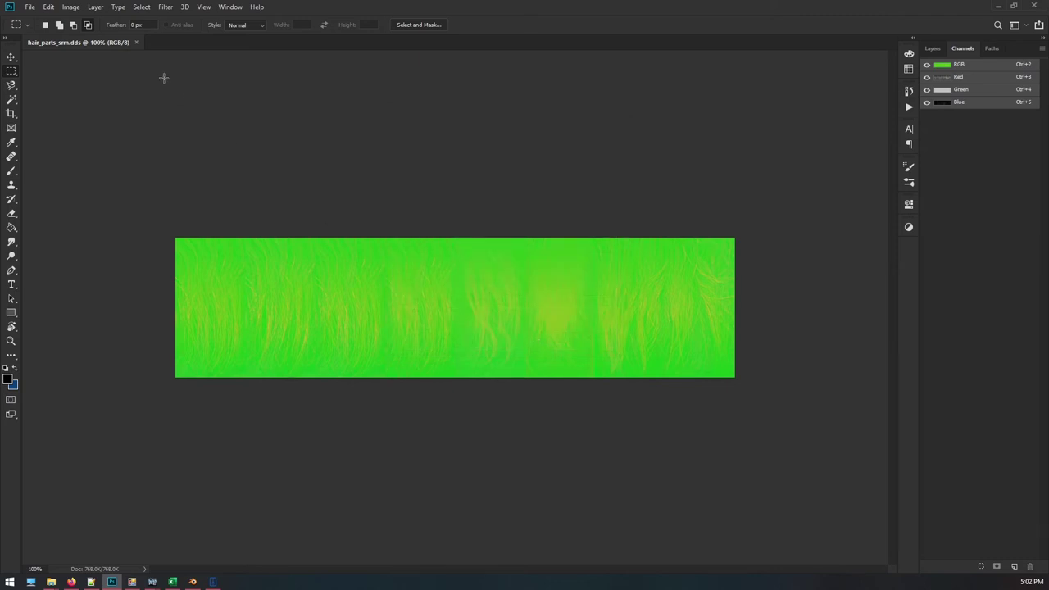
pyautogui.click(136, 42)
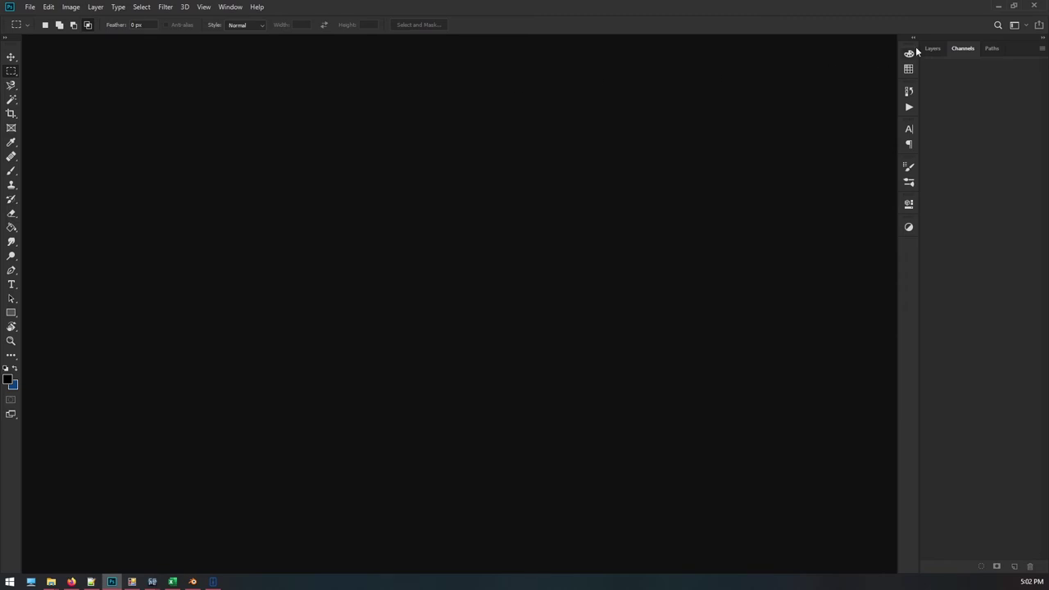
# - Convert all six edited DDS textures to ftex with PES18 Ftex Converter, overwriting the old ftex files
pyautogui.click(999, 8)
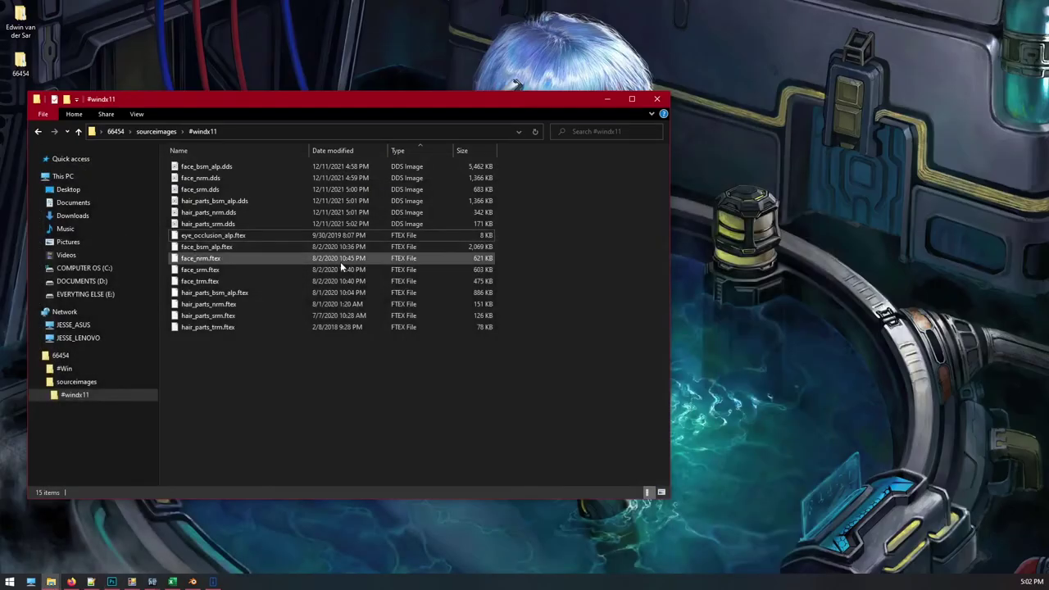
pyautogui.moveTo(255, 100); pyautogui.dragTo(441, 96)
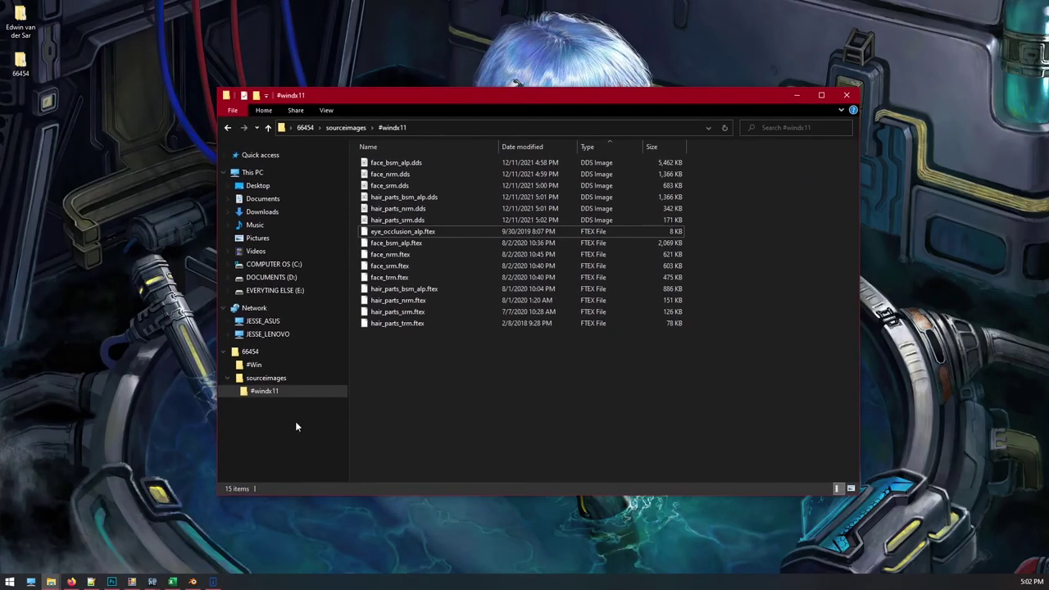
pyautogui.click(398, 166)
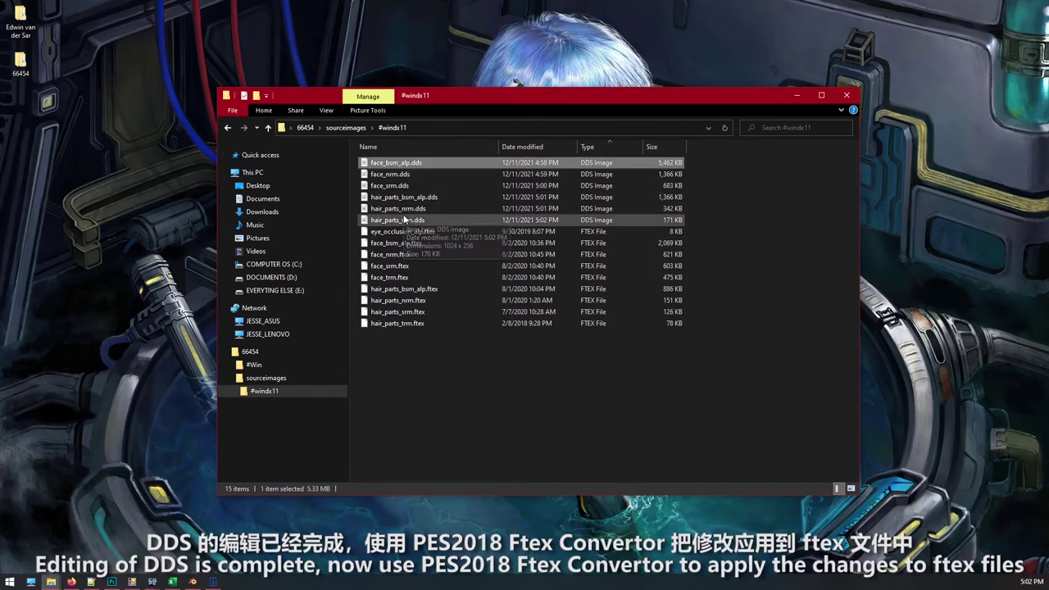
pyautogui.keyDown('shift'); pyautogui.click(410, 223); pyautogui.keyUp('shift')
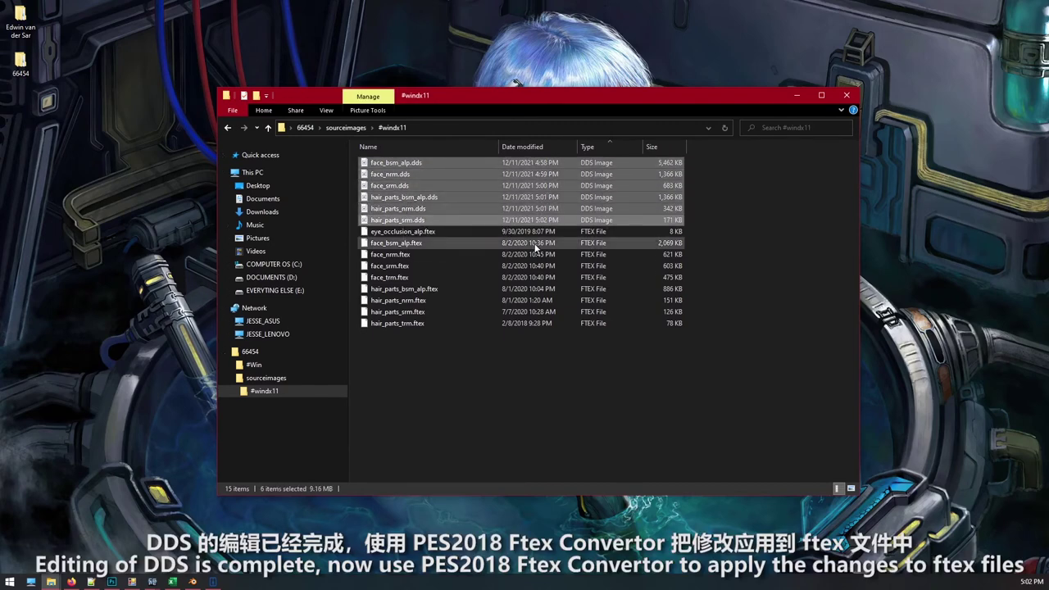
pyautogui.moveTo(131, 582)
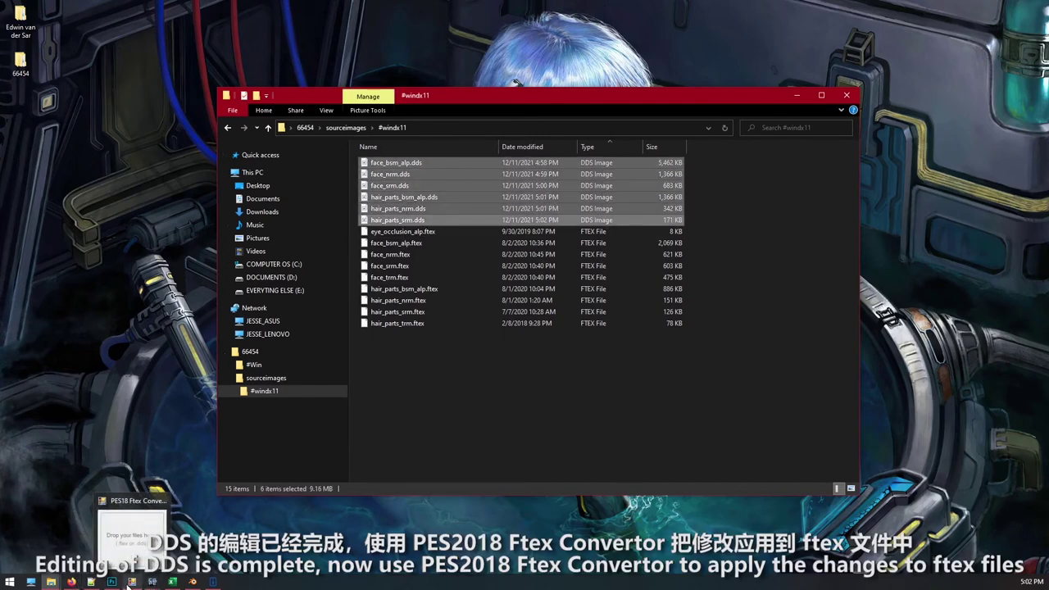
pyautogui.click(119, 490)
pyautogui.moveTo(187, 39); pyautogui.dragTo(145, 80)
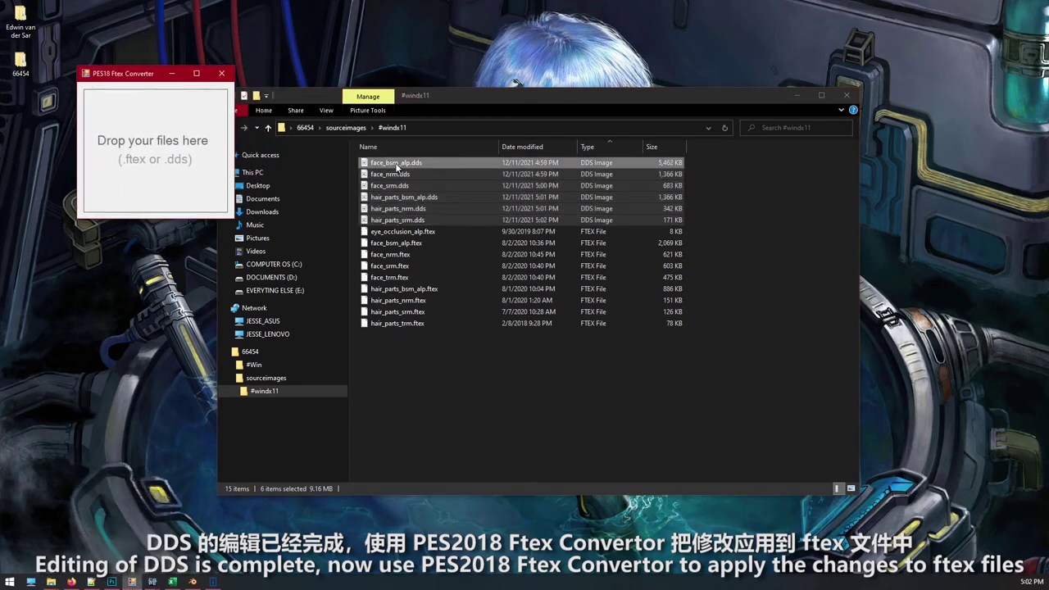
pyautogui.moveTo(396, 162)
pyautogui.mouseDown()
pyautogui.moveTo(160, 172)
pyautogui.moveTo(143, 162)
pyautogui.mouseUp()
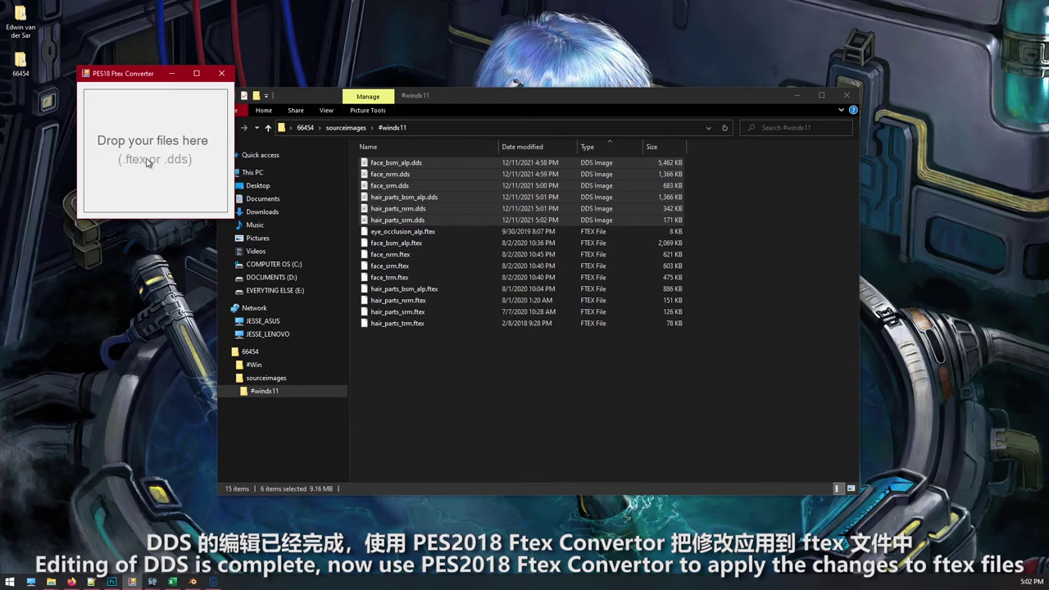
pyautogui.click(476, 381)
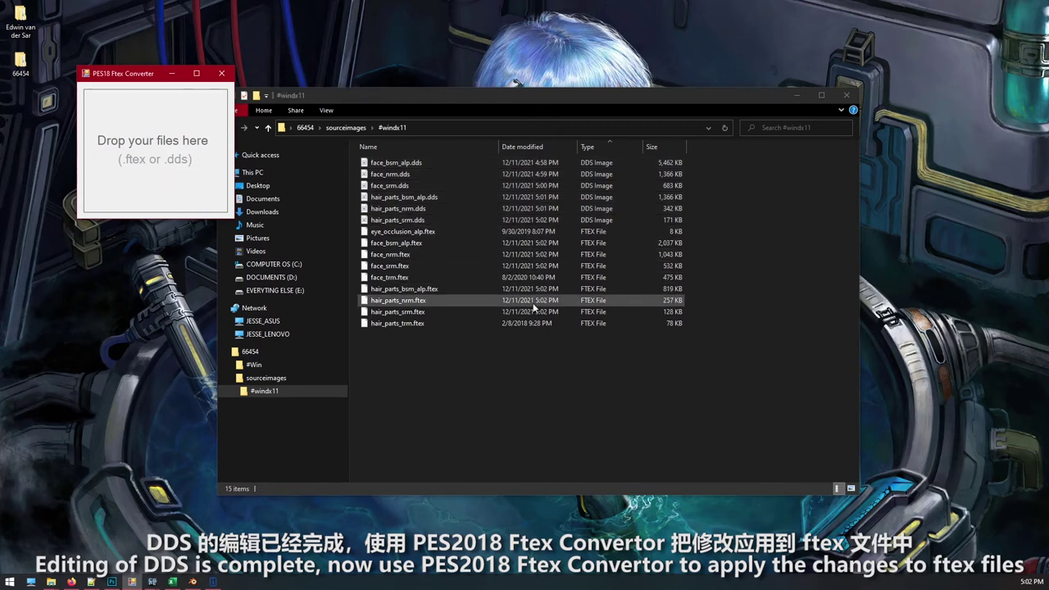
pyautogui.click(171, 74)
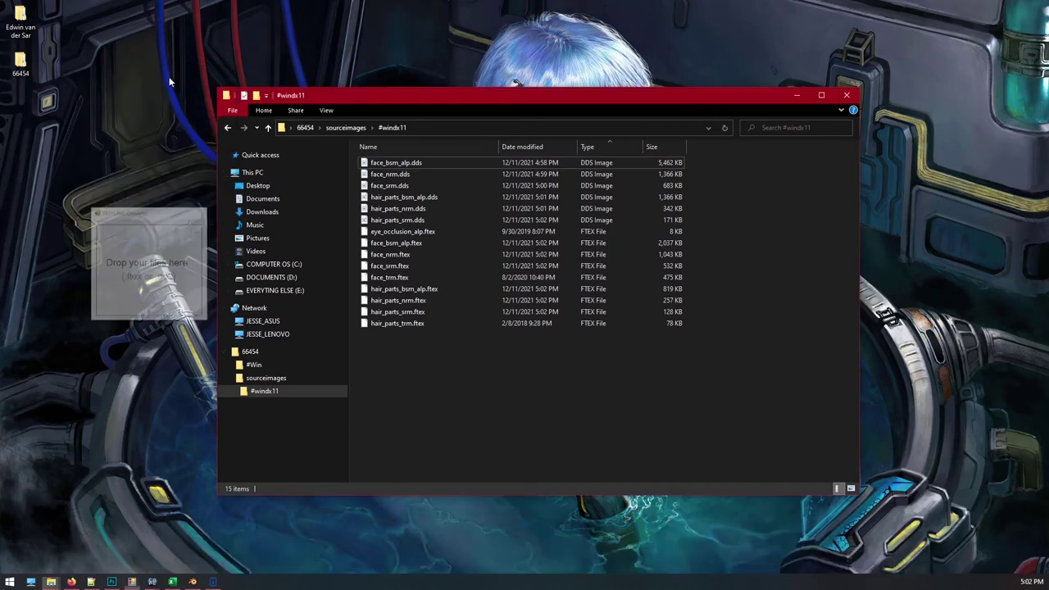
pyautogui.moveTo(212, 582)
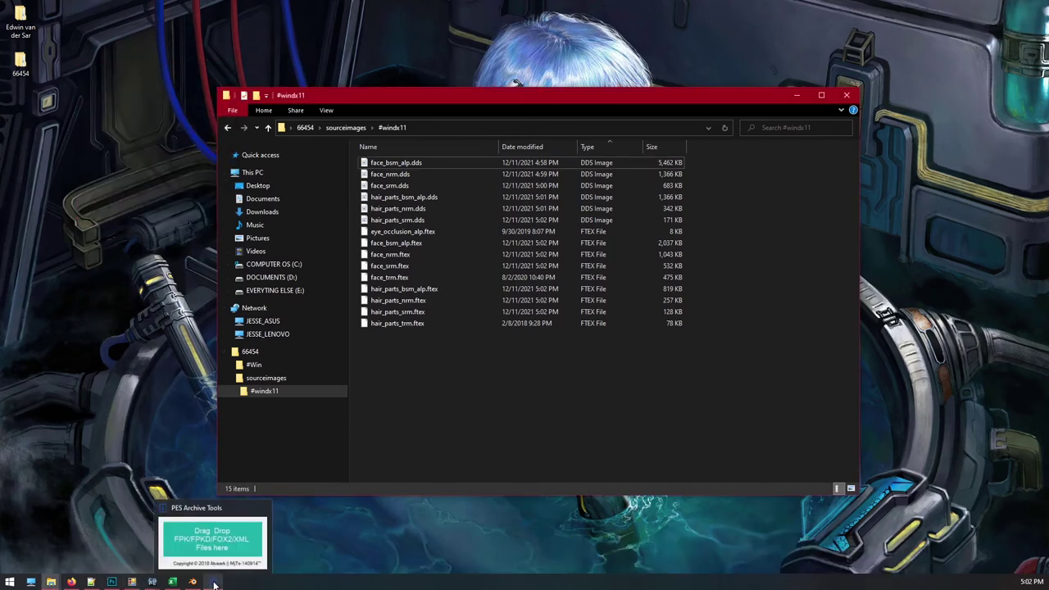
# - Unpack face.fpk from the 66454 #Win folder using PES Archive Tools
pyautogui.click(213, 545)
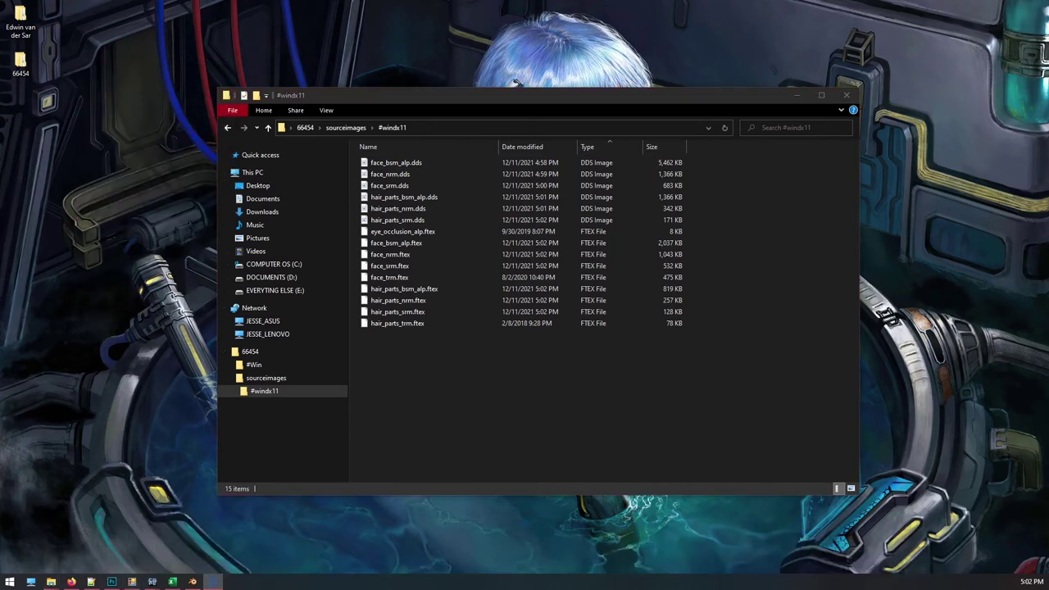
pyautogui.moveTo(758, 127); pyautogui.dragTo(96, 89)
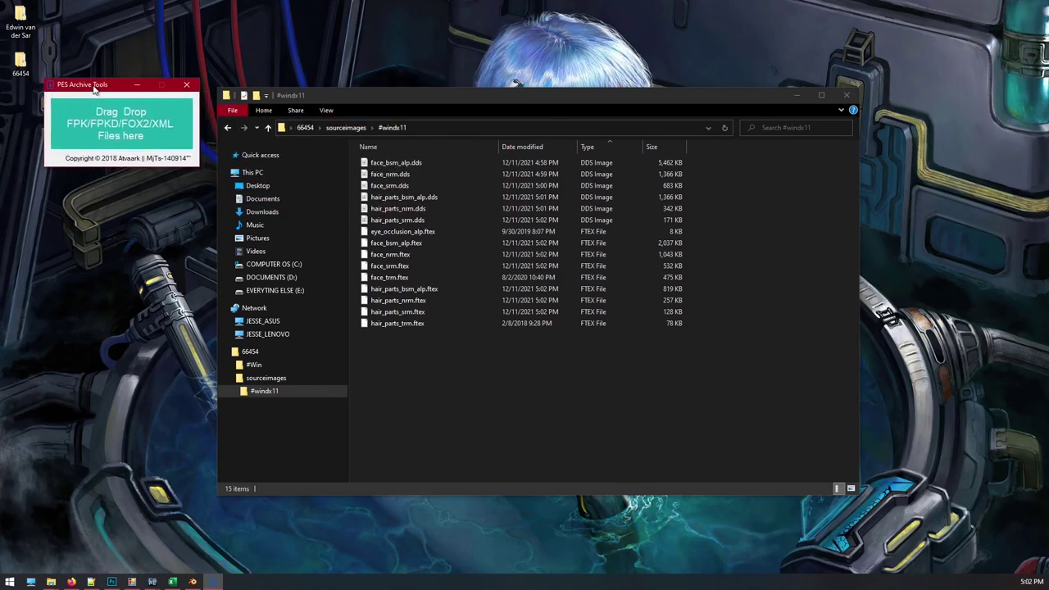
pyautogui.click(266, 128)
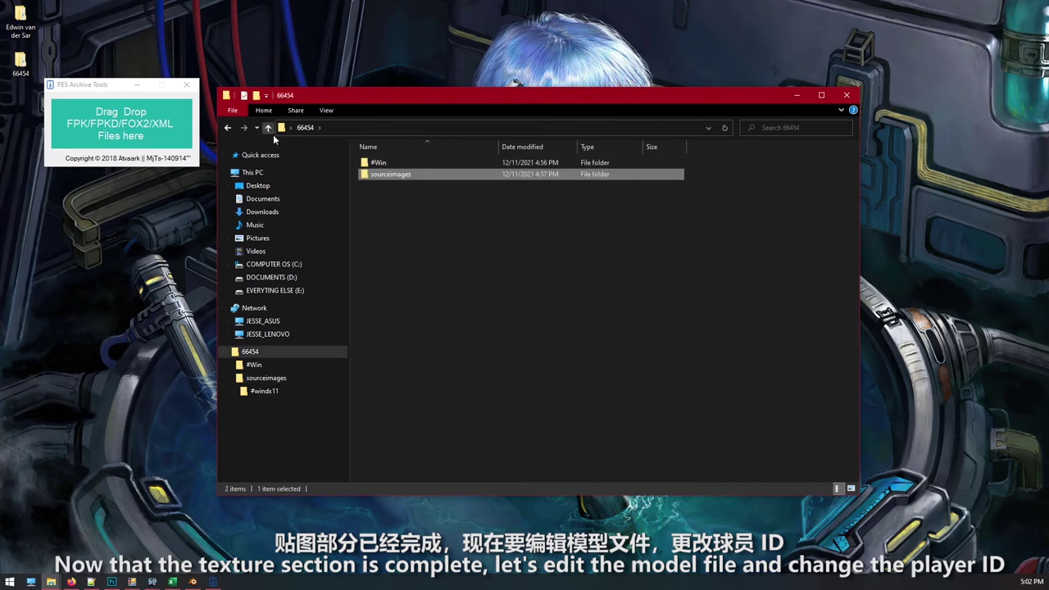
pyautogui.doubleClick(381, 164)
pyautogui.click(386, 164)
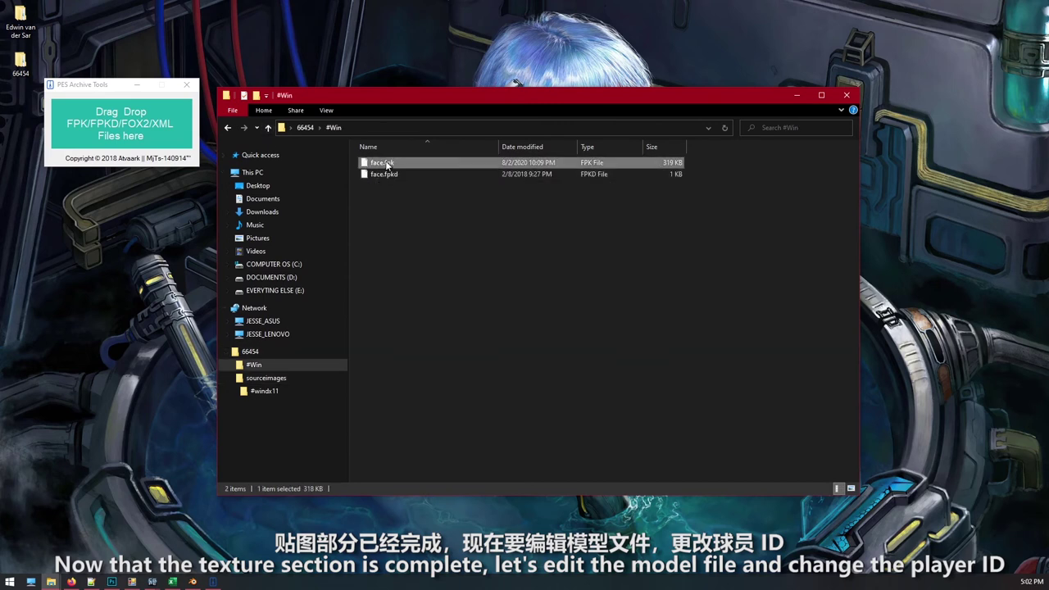
pyautogui.moveTo(385, 164); pyautogui.dragTo(125, 141)
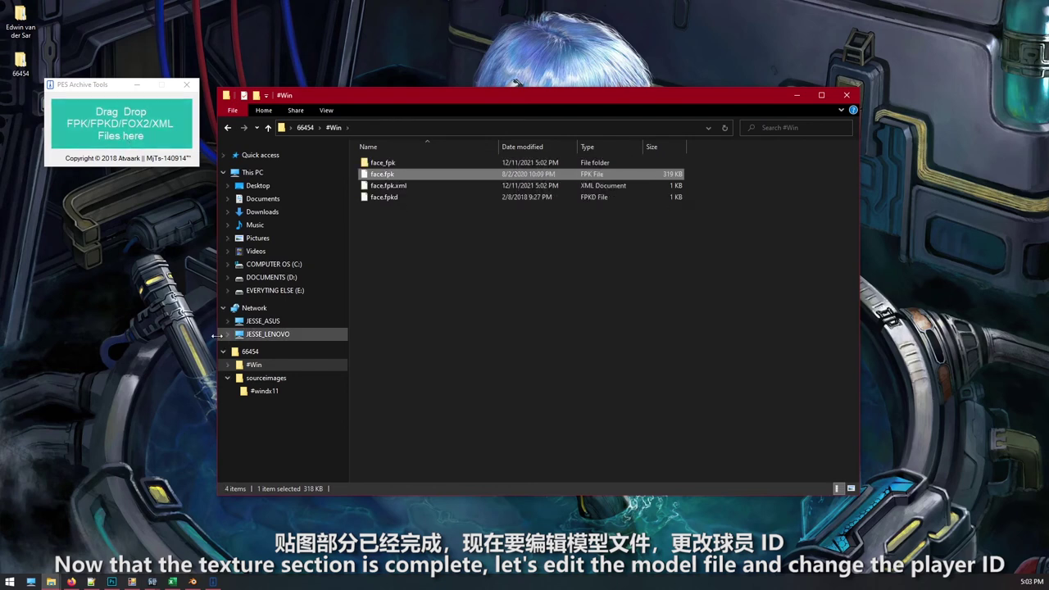
# - Copy the extracted face_fpk folder path and switch to Blender
pyautogui.doubleClick(394, 165)
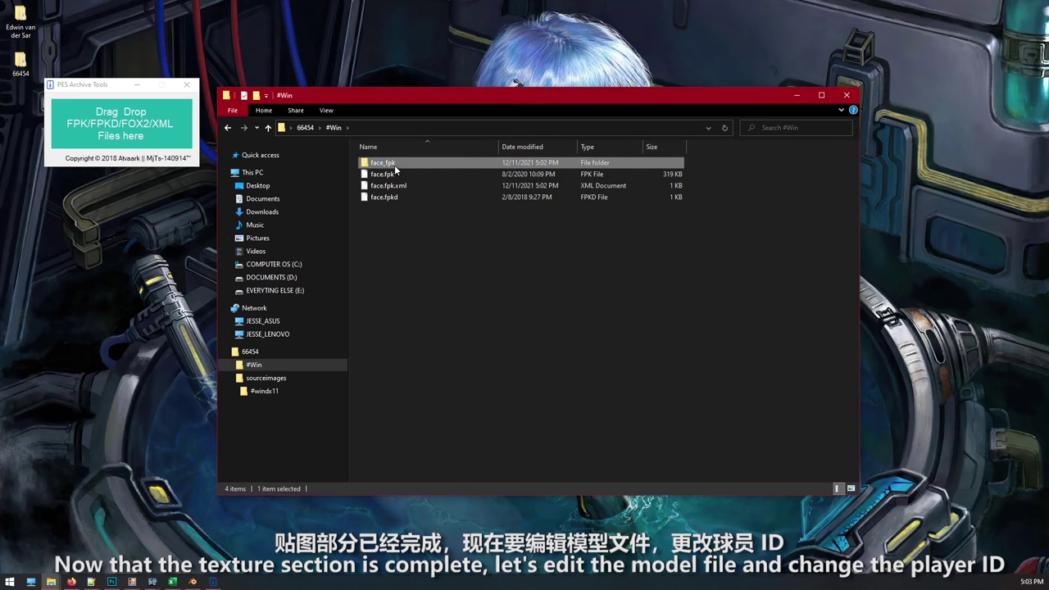
pyautogui.click(449, 129)
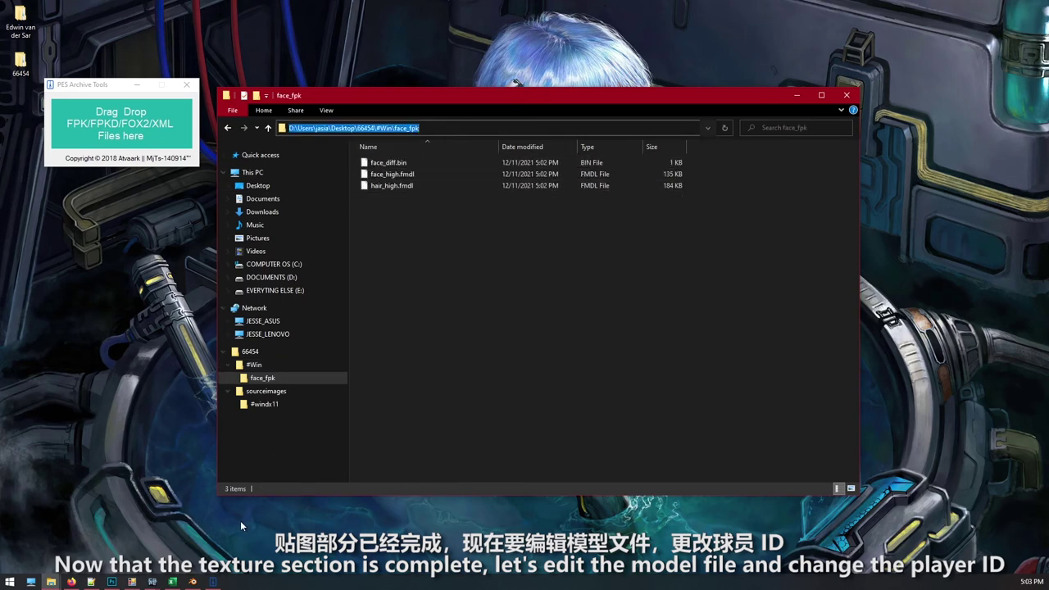
pyautogui.click(193, 581)
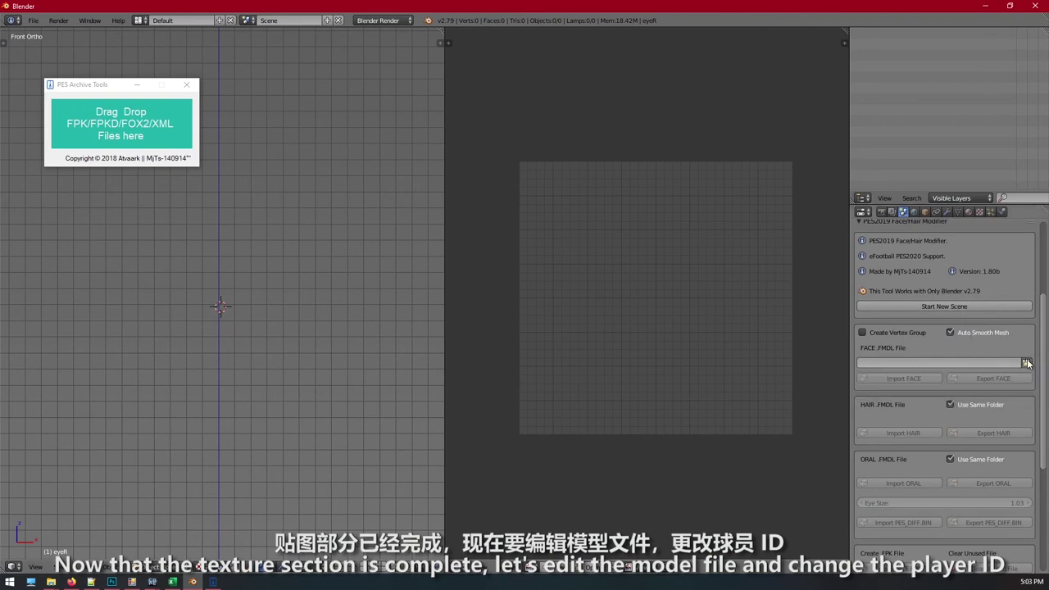
# - Import face_high.fmdl from the pasted face_fpk folder path as the face model
pyautogui.click(1026, 363)
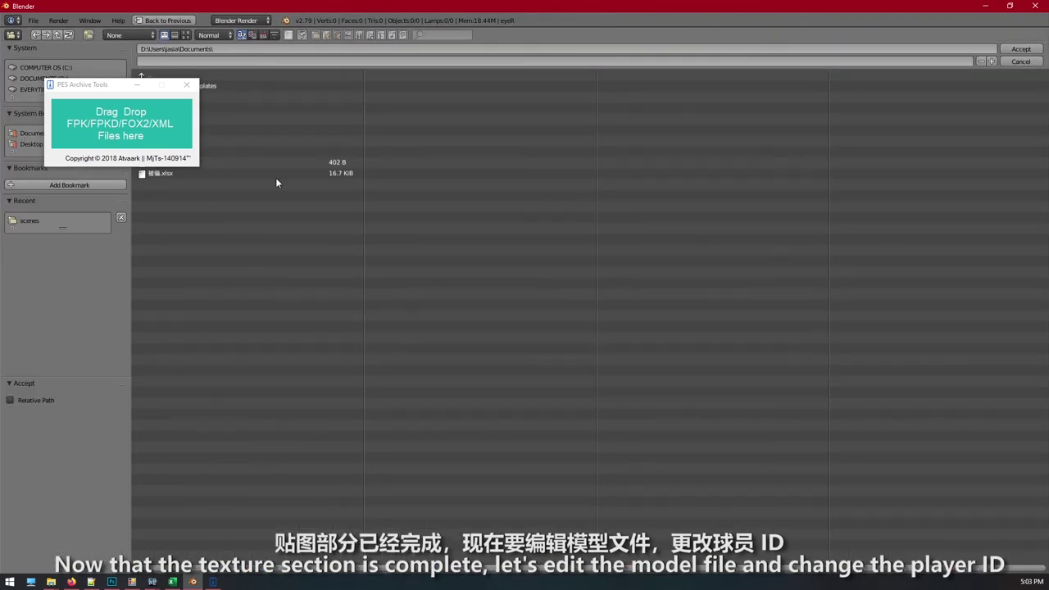
pyautogui.click(269, 50)
pyautogui.write('D:\\Users\\jasia\\Desktop\\66454\\#Win\\face_fpk')
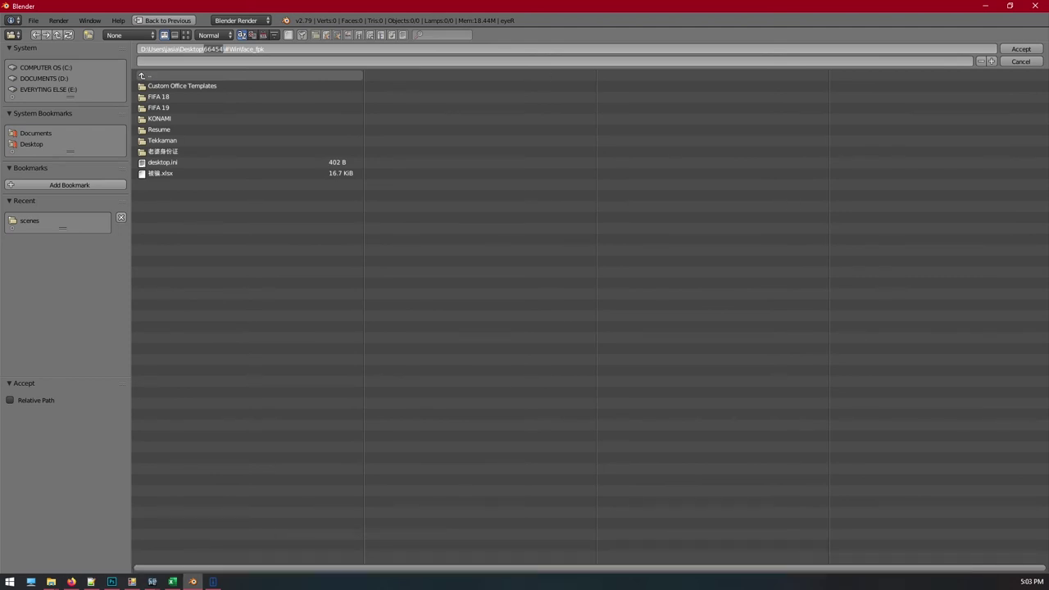
pyautogui.click(1024, 49)
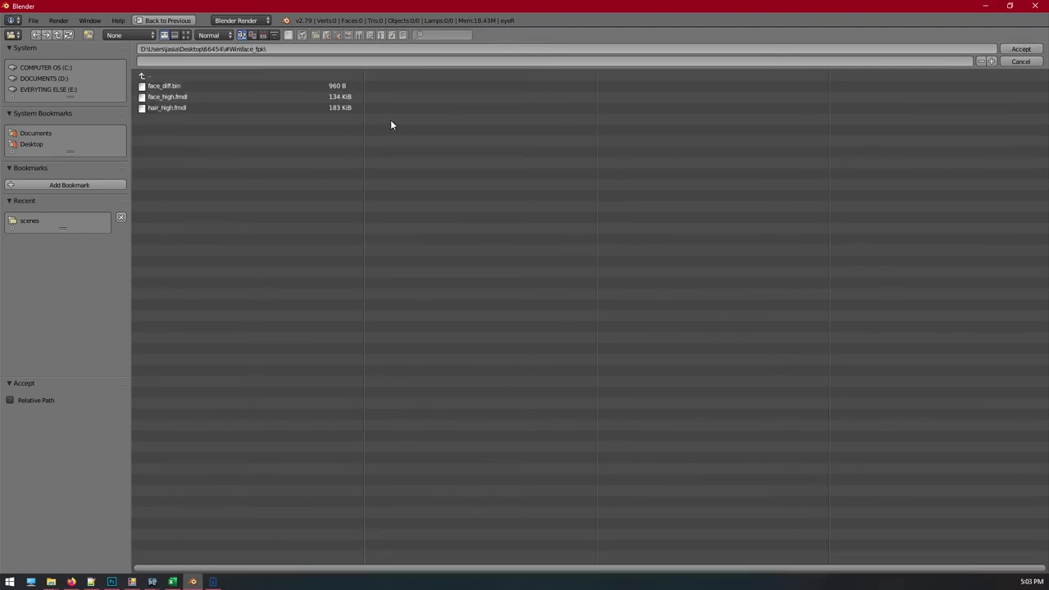
pyautogui.click(168, 97)
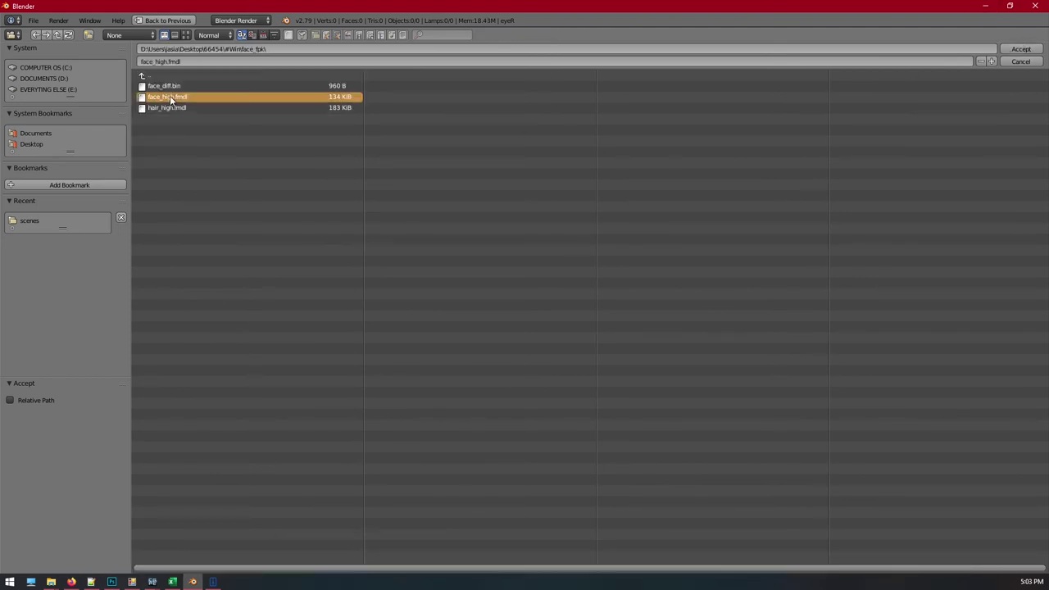
pyautogui.click(1022, 49)
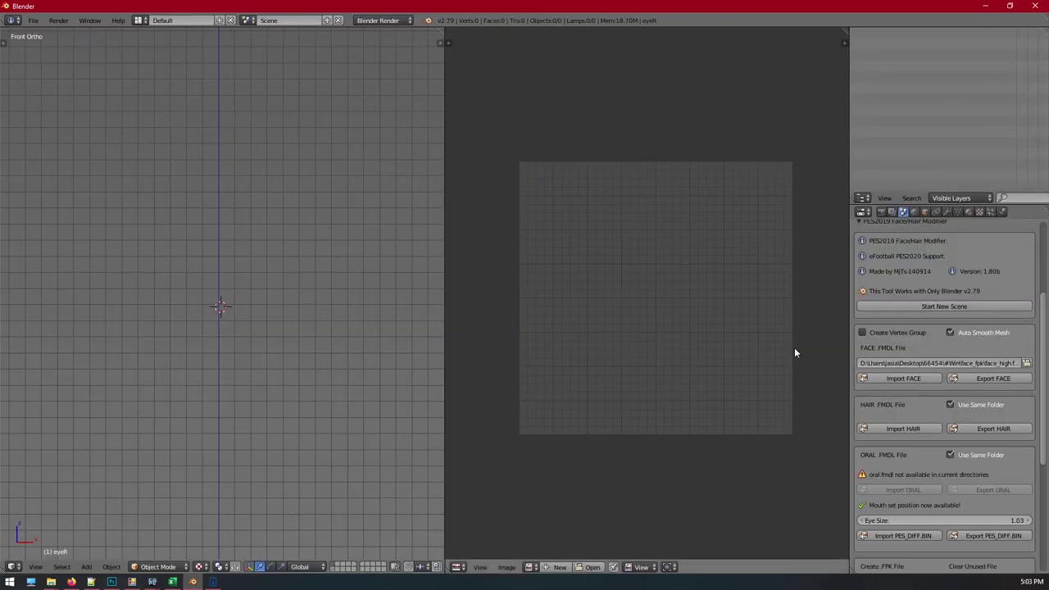
# - Import the matching hair model and recentre the view on the textured head
pyautogui.scroll(2, 900, 379)
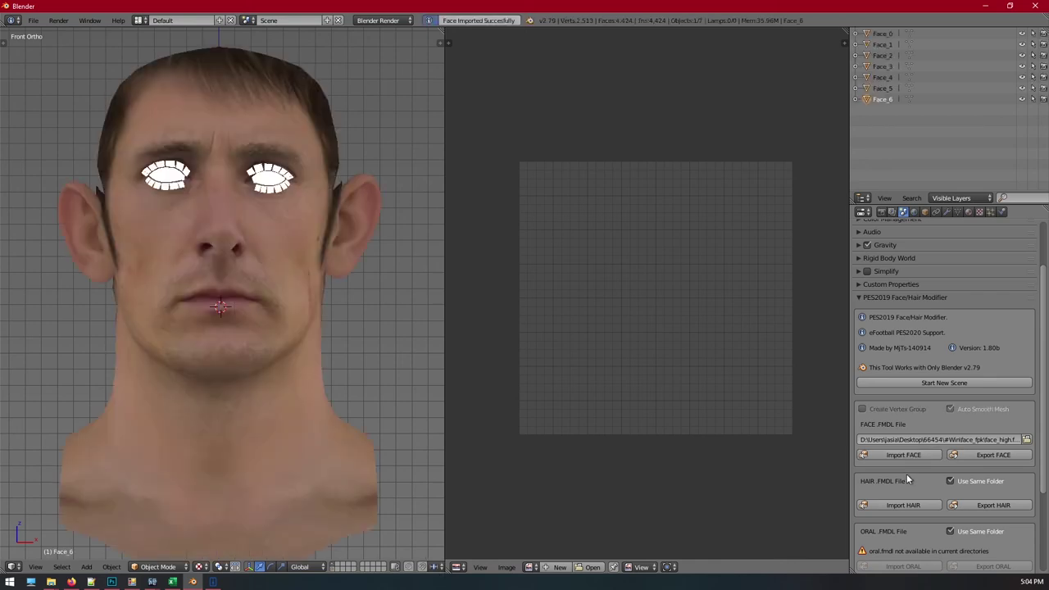
pyautogui.click(900, 507)
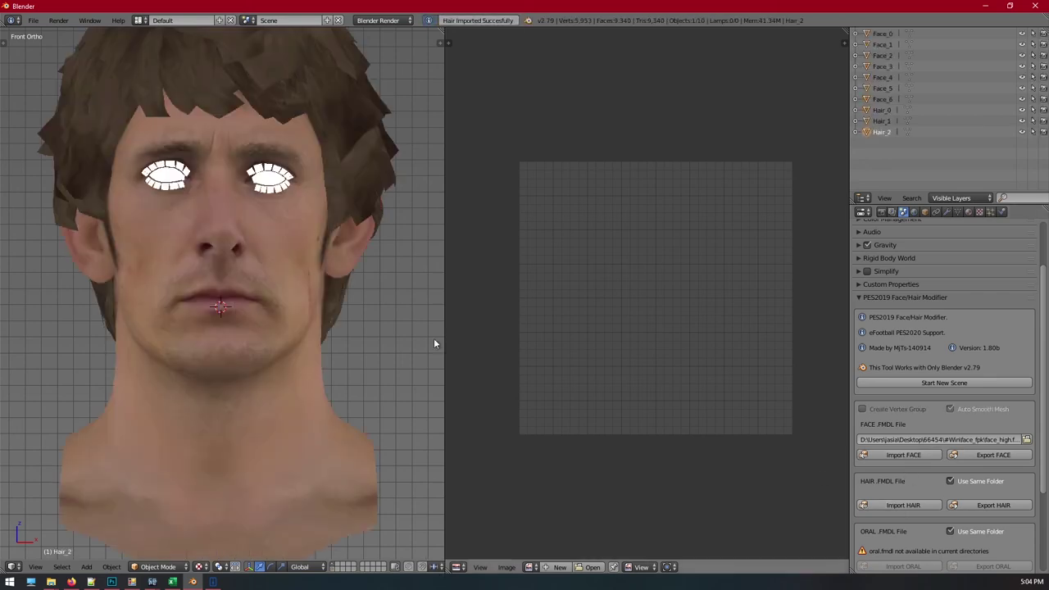
pyautogui.scroll(-1, 155, 259)
pyautogui.scroll(-1, 170, 259)
pyautogui.moveTo(203, 217); pyautogui.dragTo(214, 243)
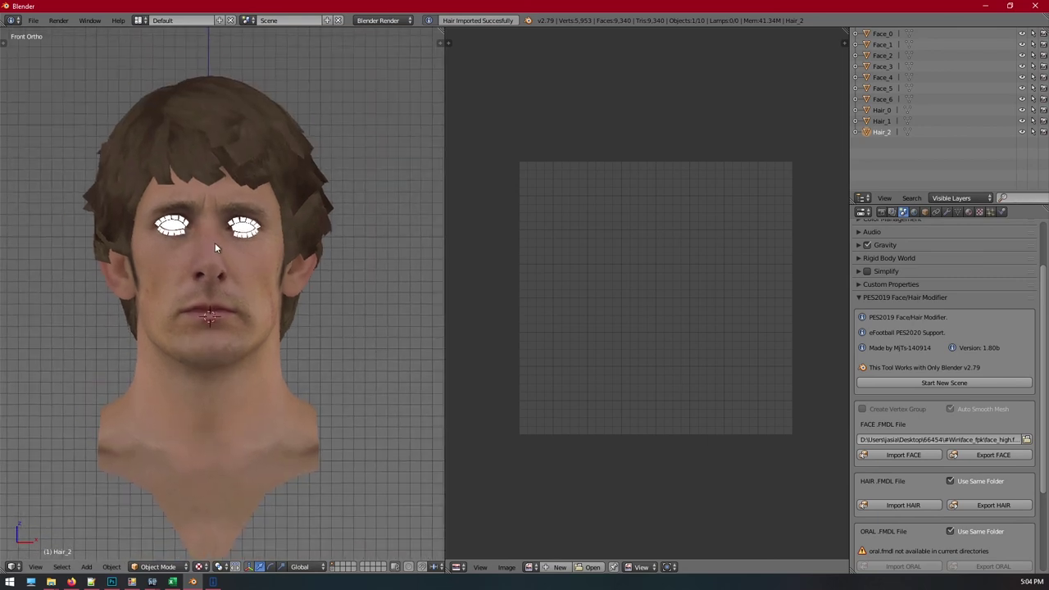
# - Select the Face_1 mesh and show its Object Data properties with the FMDL Strings
pyautogui.rightClick(239, 271)
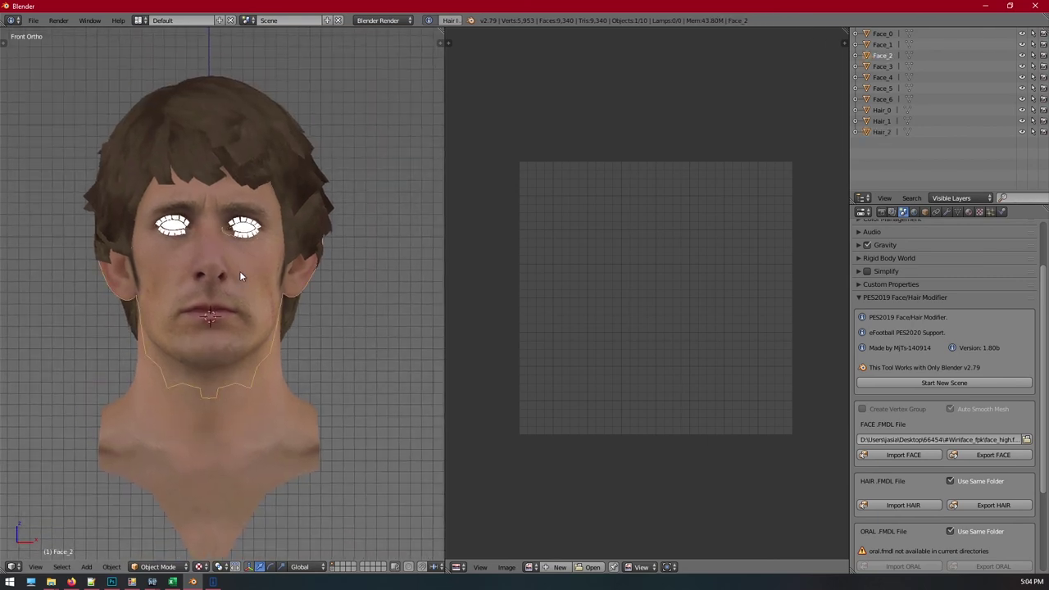
pyautogui.click(957, 212)
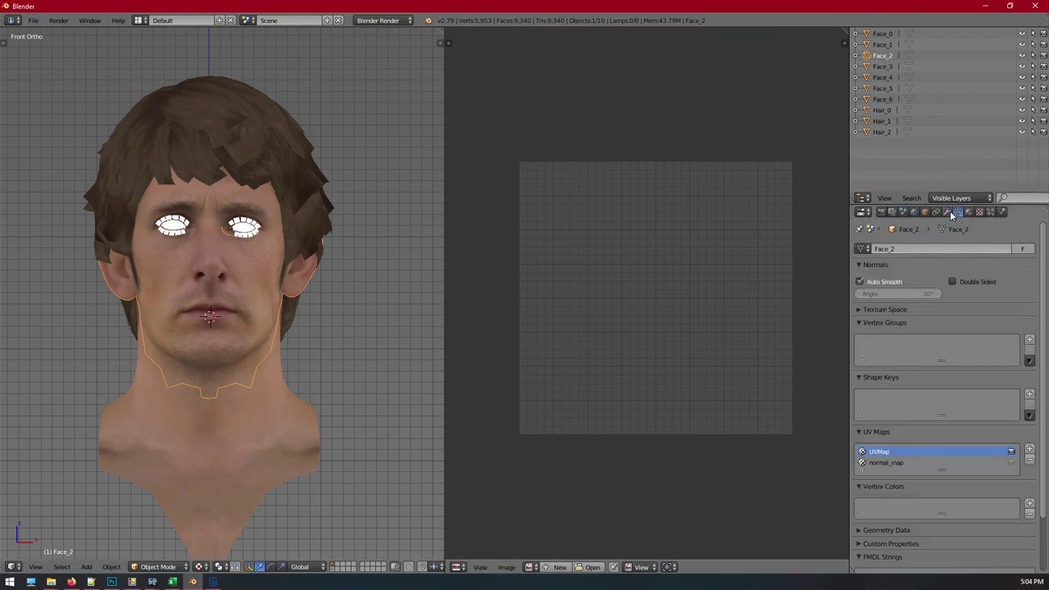
pyautogui.scroll(-3, 931, 561)
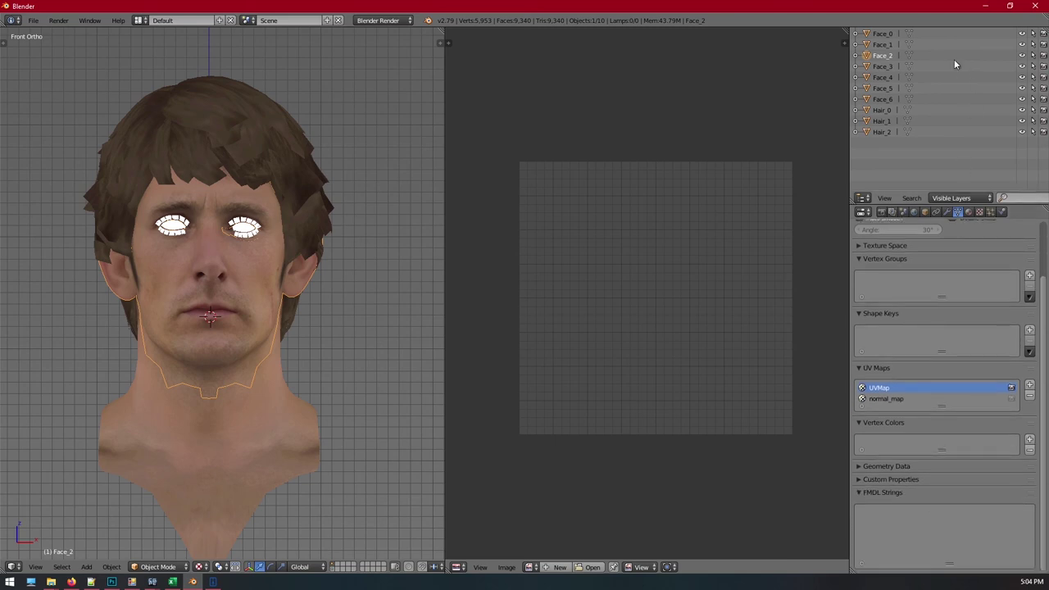
pyautogui.click(883, 34)
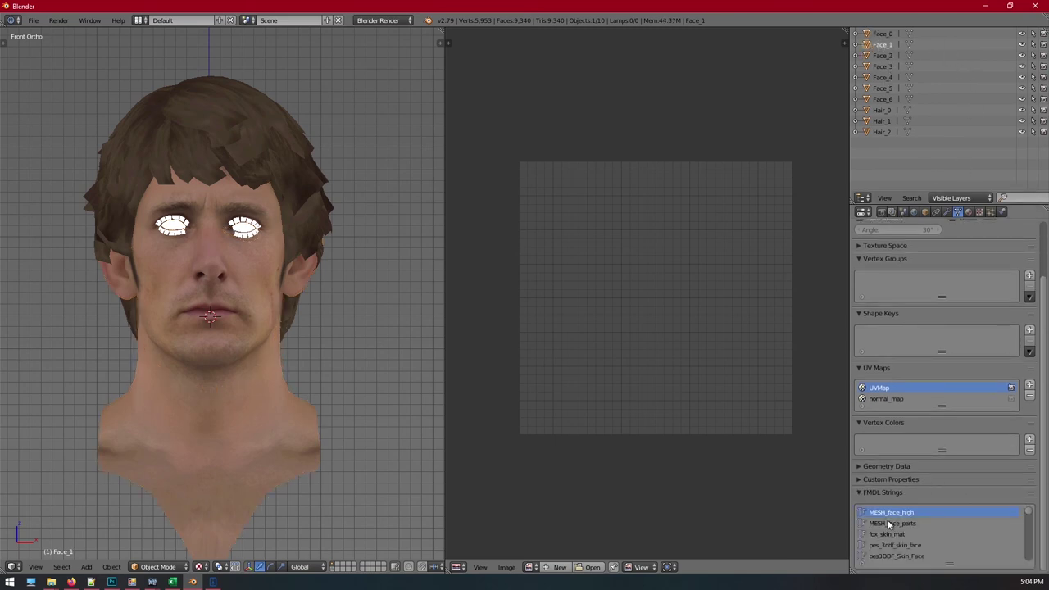
pyautogui.scroll(-3, 910, 525)
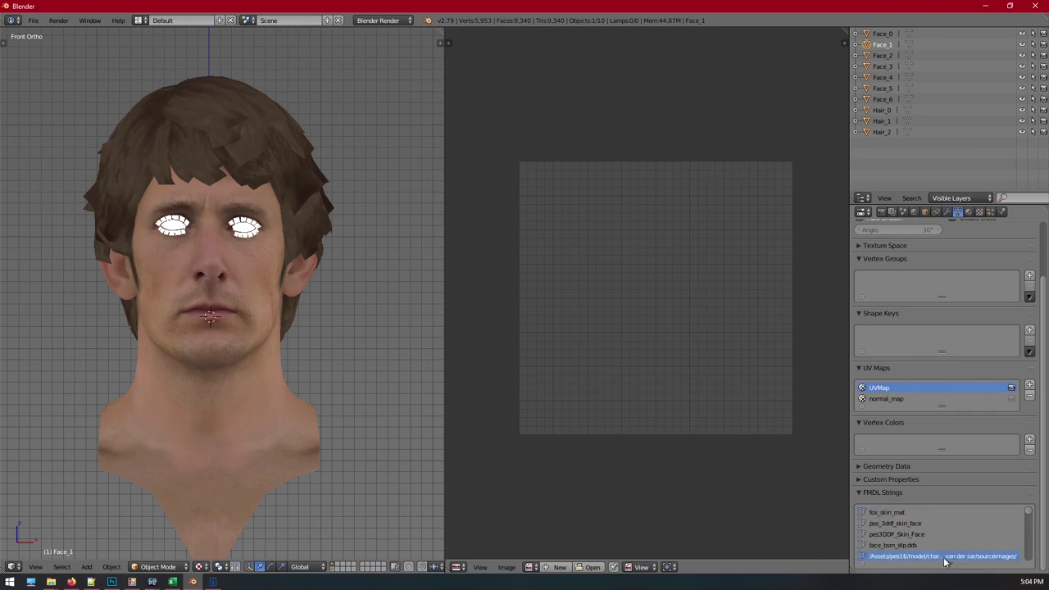
# - Replace 'van der sar' with 66454 in Face_1's /Assets texture path
pyautogui.doubleClick(949, 558)
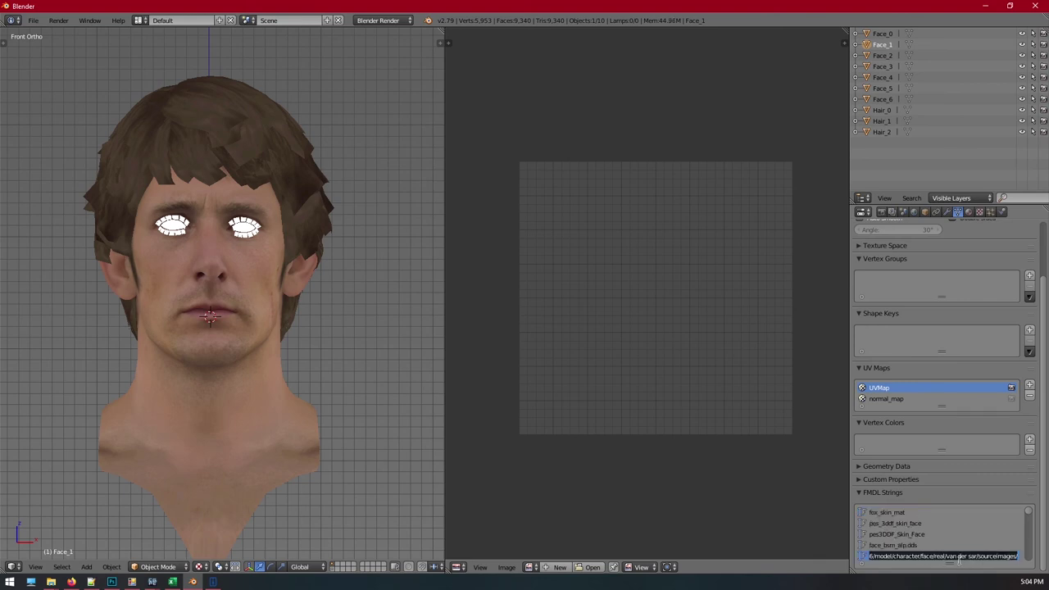
pyautogui.press('Return')
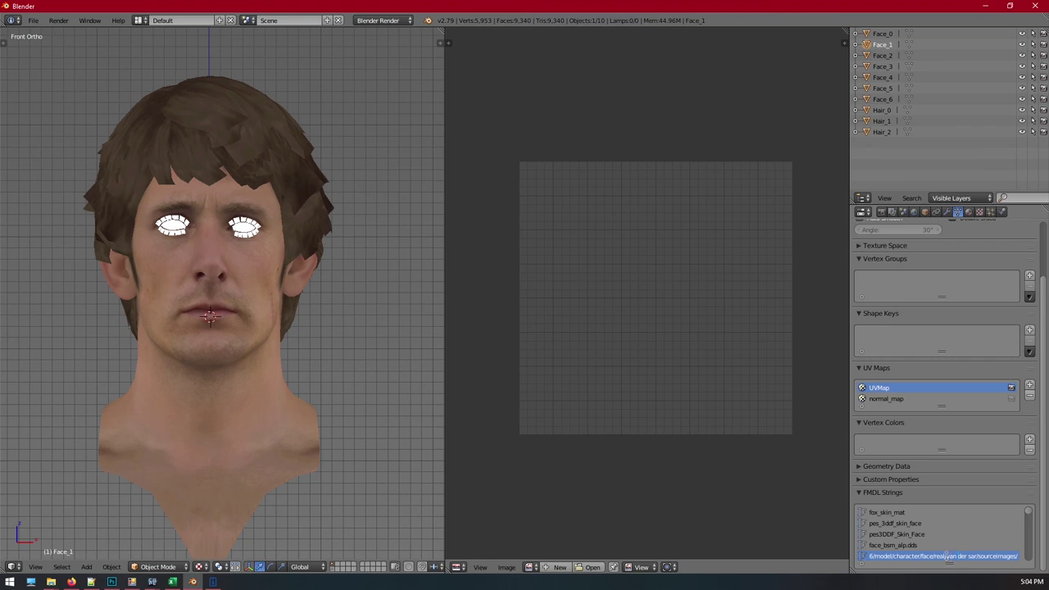
pyautogui.moveTo(947, 556); pyautogui.dragTo(975, 557)
pyautogui.write('66454')
pyautogui.press('Return')
pyautogui.scroll(-2, 970, 528)
pyautogui.scroll(-1, 971, 530)
pyautogui.scroll(-2, 967, 531)
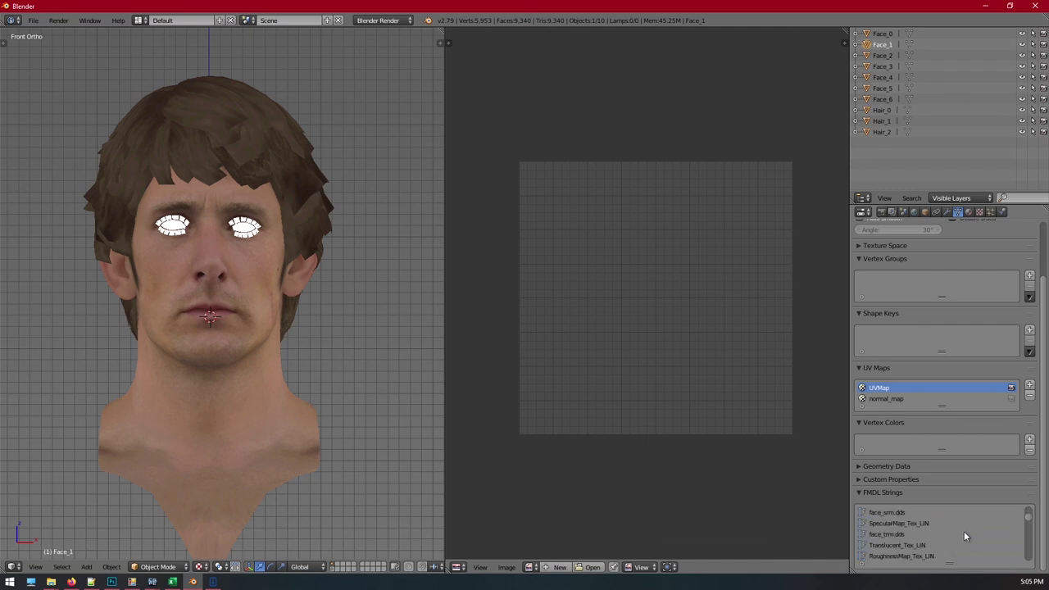
pyautogui.scroll(-2, 963, 531)
pyautogui.scroll(-2, 964, 533)
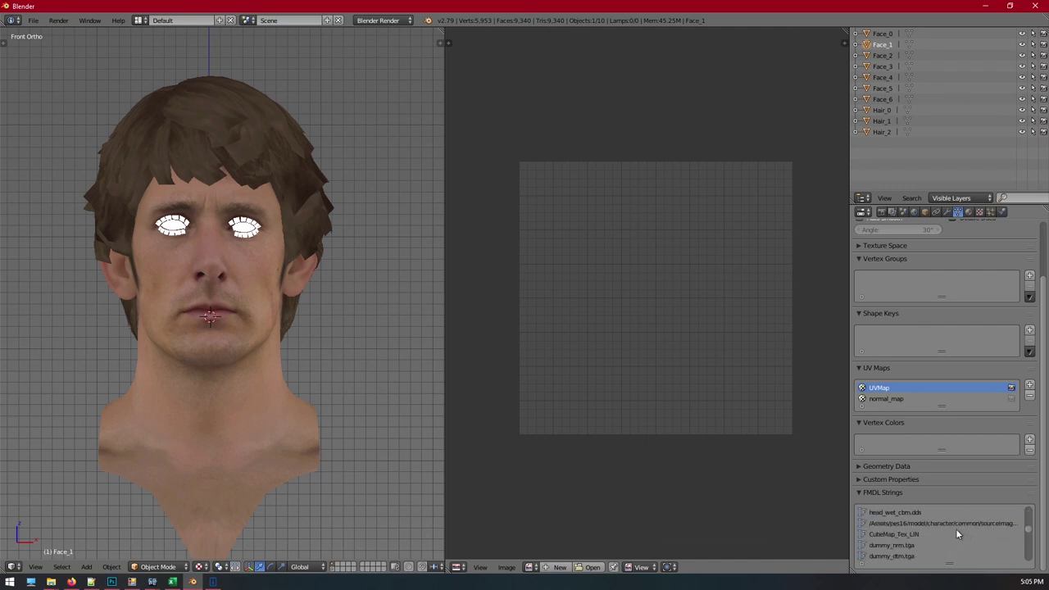
pyautogui.scroll(-1, 956, 529)
pyautogui.scroll(-1, 955, 529)
pyautogui.scroll(-2, 957, 530)
pyautogui.scroll(-2, 957, 531)
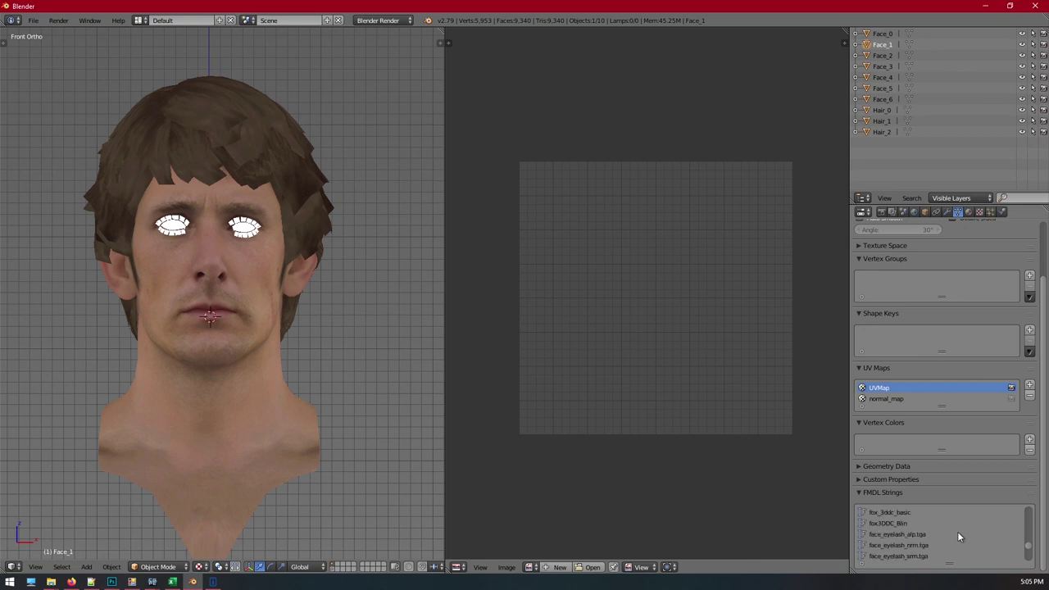
pyautogui.scroll(-2, 958, 531)
pyautogui.scroll(-2, 958, 531)
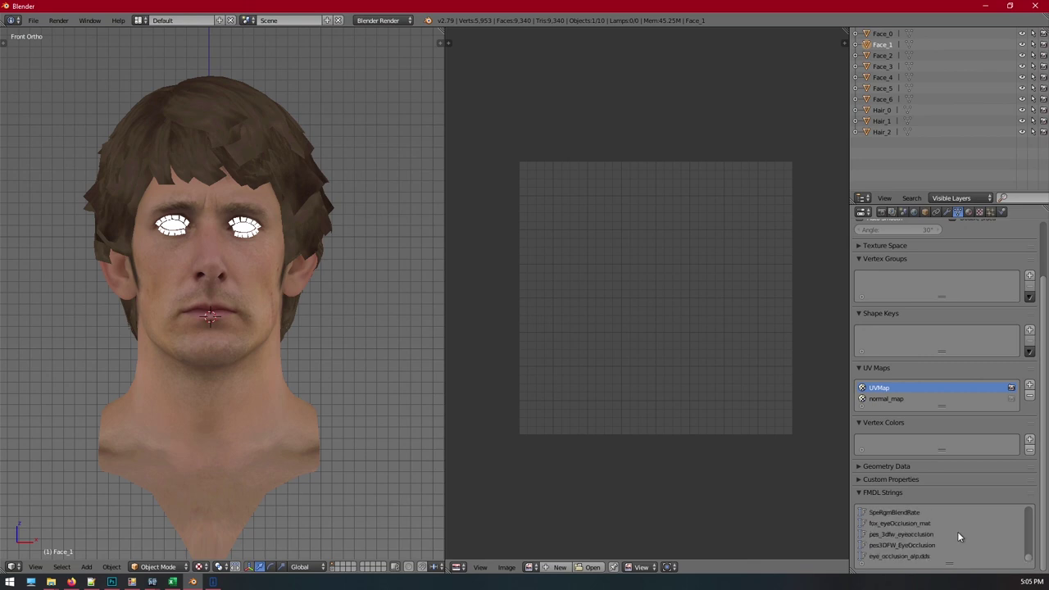
# - Change Hair_1's FMDL Strings texture path from 'van der sar' to 66454
pyautogui.click(884, 121)
pyautogui.scroll(-2, 946, 526)
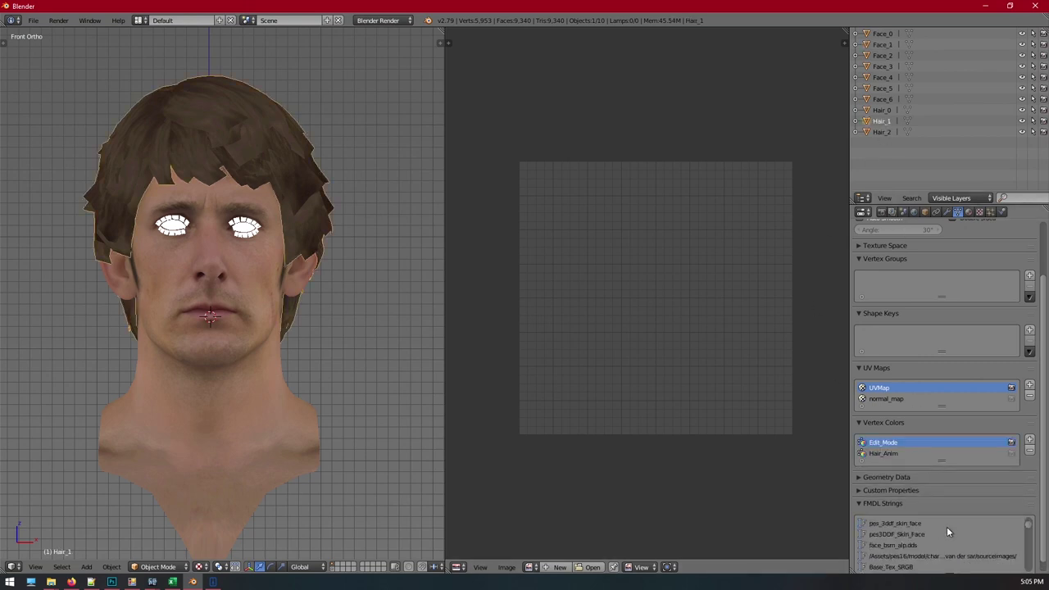
pyautogui.doubleClick(959, 556)
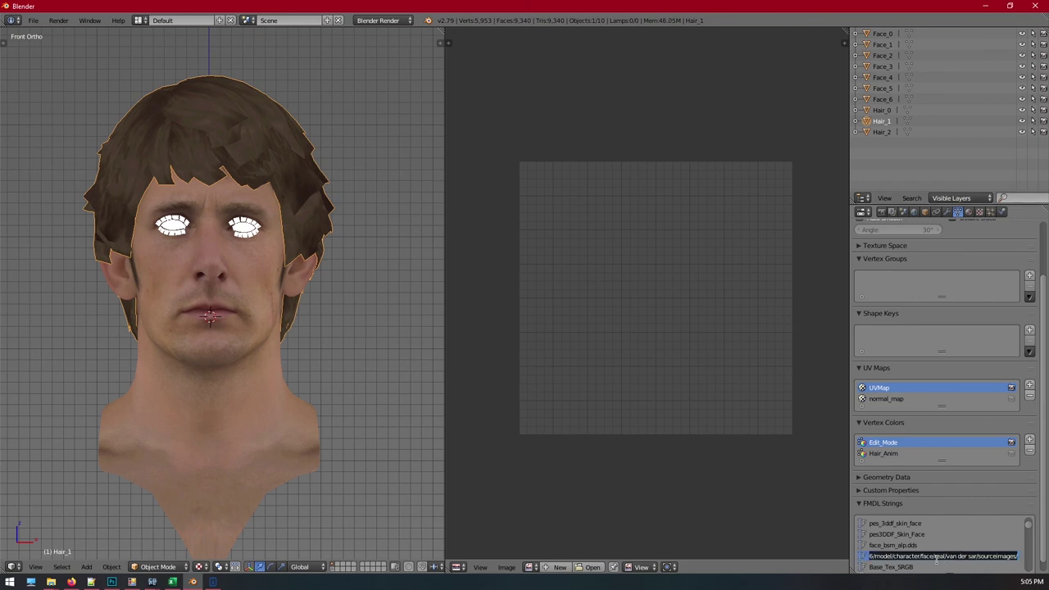
pyautogui.moveTo(948, 558); pyautogui.dragTo(977, 558)
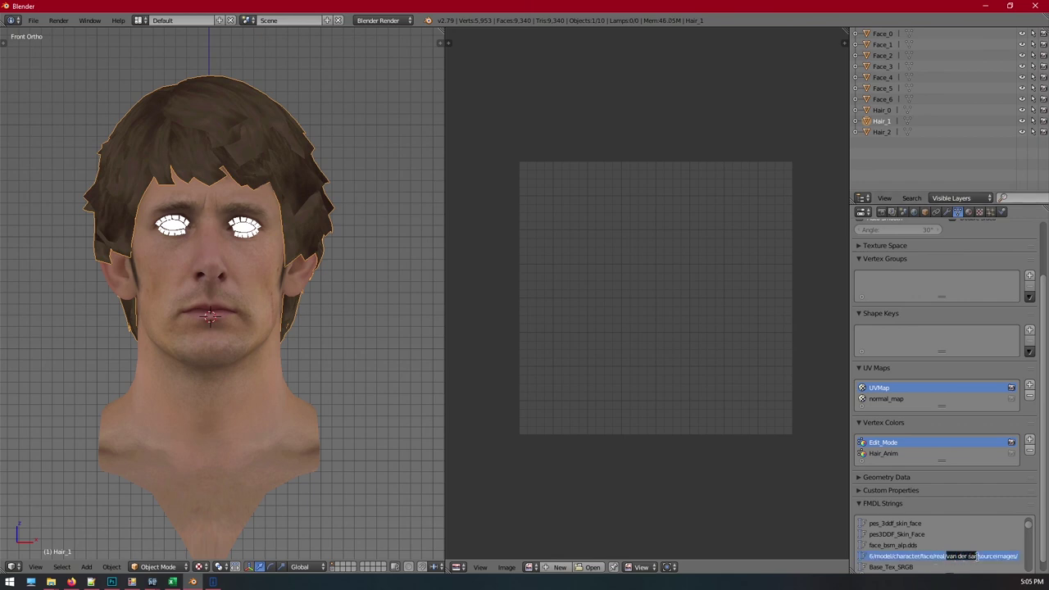
pyautogui.write('66454')
pyautogui.press('Return')
# - Export the face and hair models from the Scene tab, then start a new scene
pyautogui.scroll(1, 934, 533)
pyautogui.scroll(1, 934, 533)
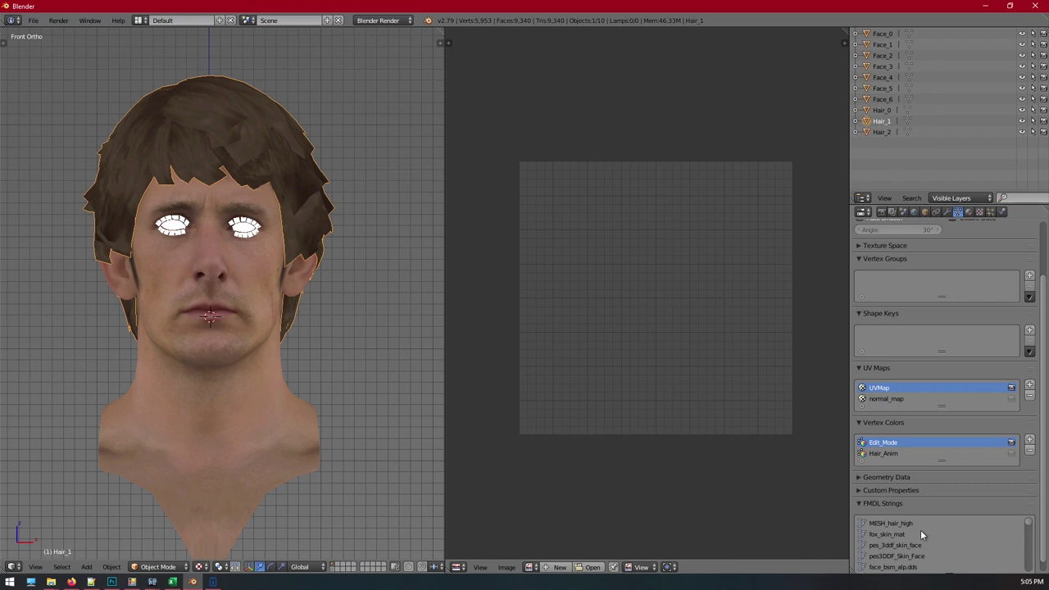
pyautogui.click(903, 212)
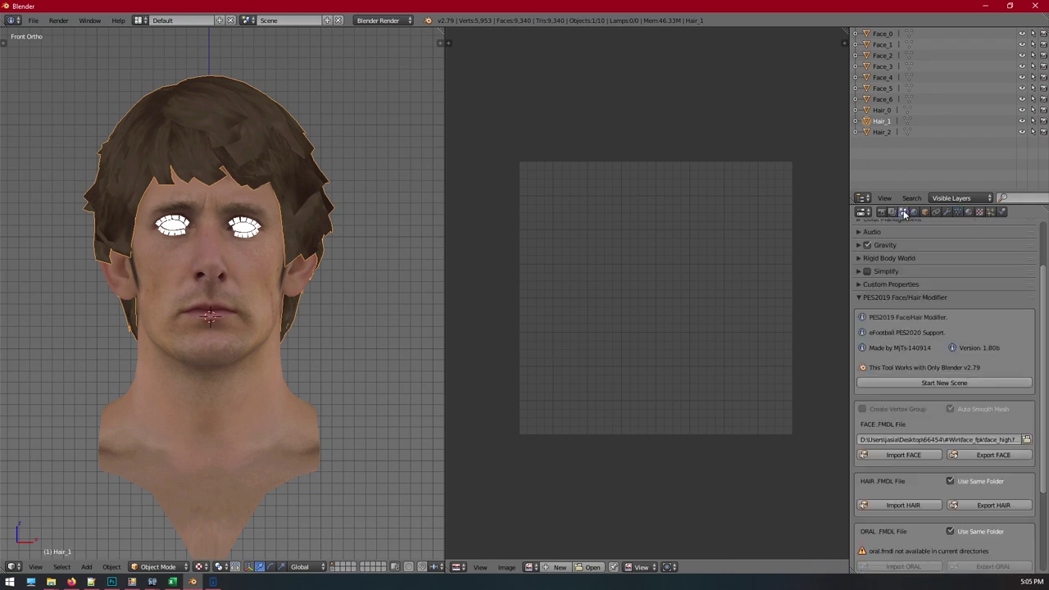
pyautogui.scroll(-1, 928, 418)
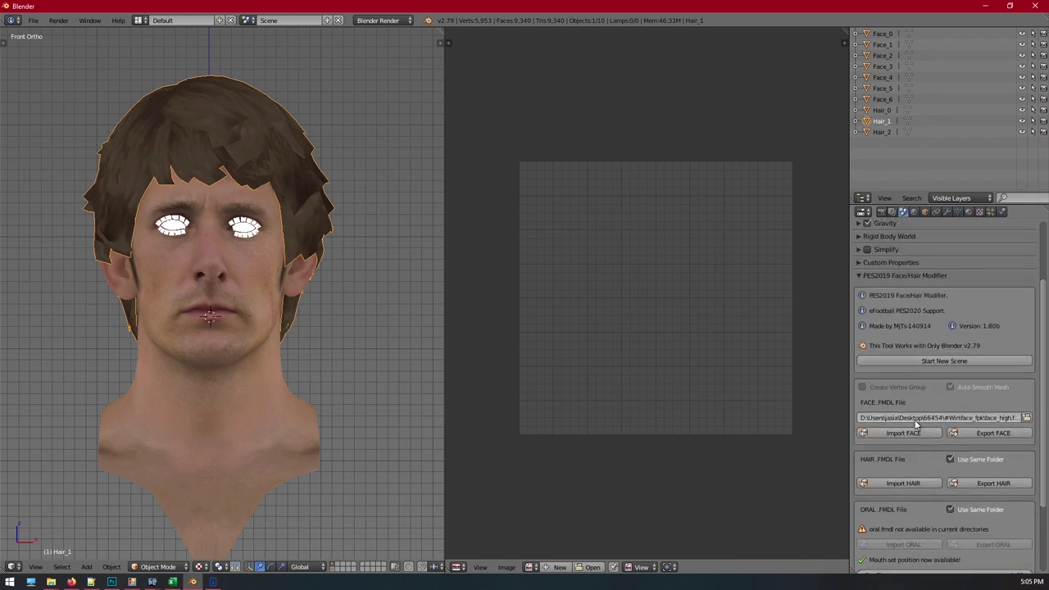
pyautogui.click(990, 434)
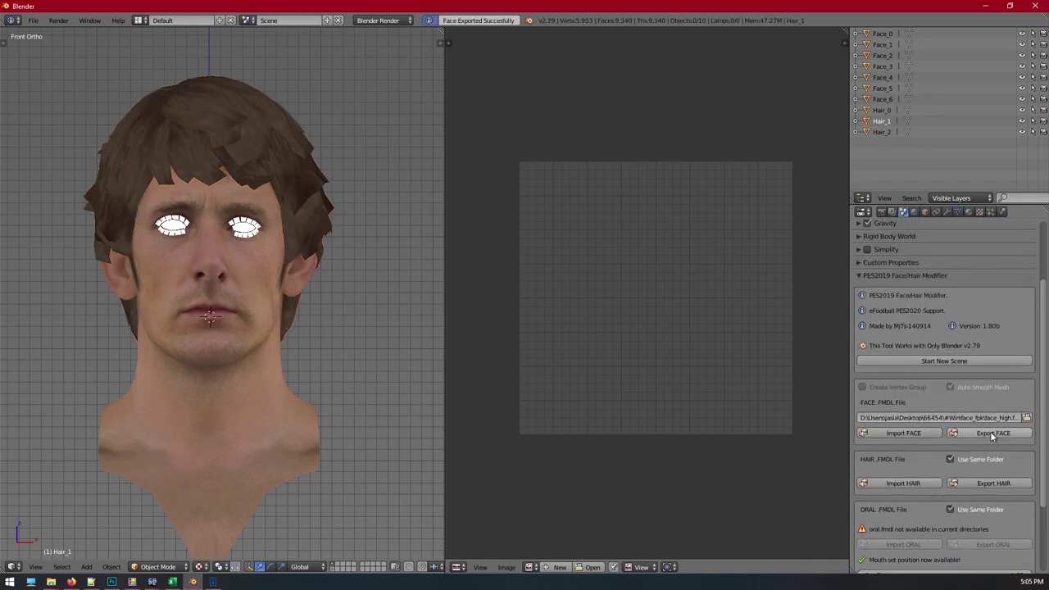
pyautogui.click(982, 484)
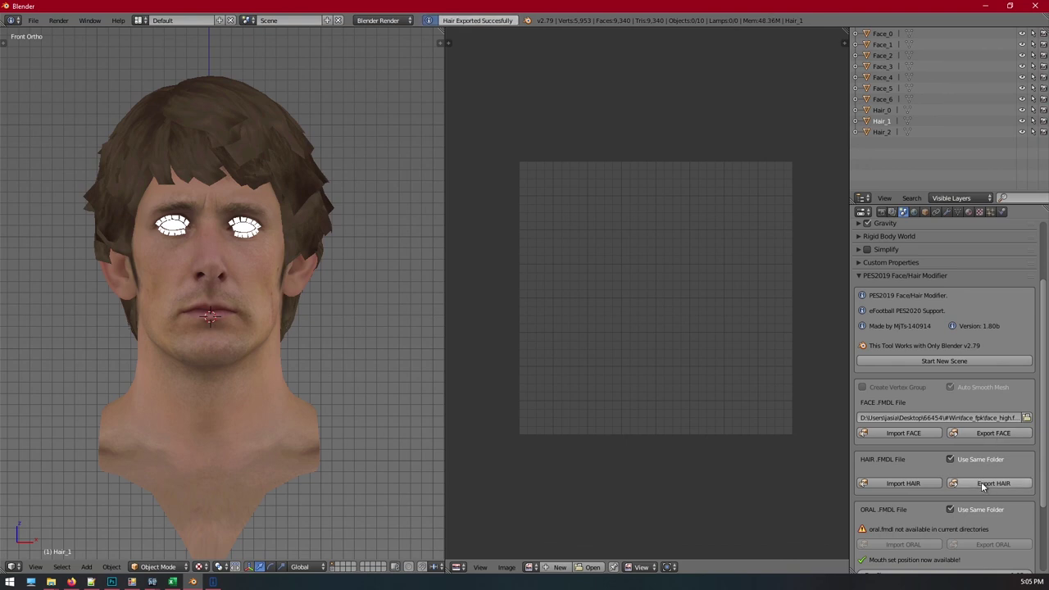
pyautogui.click(974, 361)
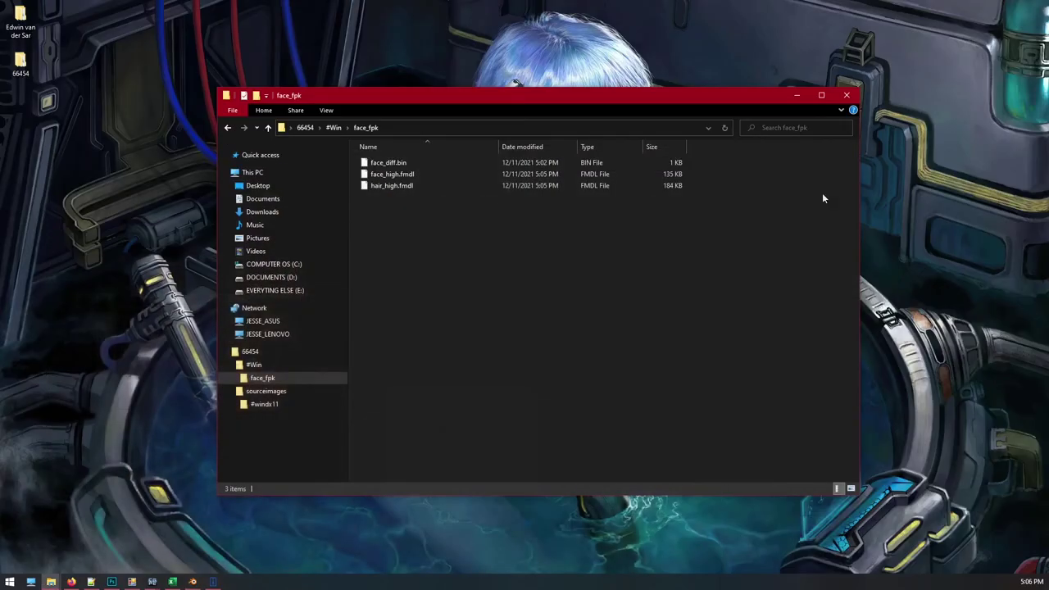
# - Repack face.fpk in #Win by dropping face.fpk.xml onto PES Archive Tools
pyautogui.click(392, 173)
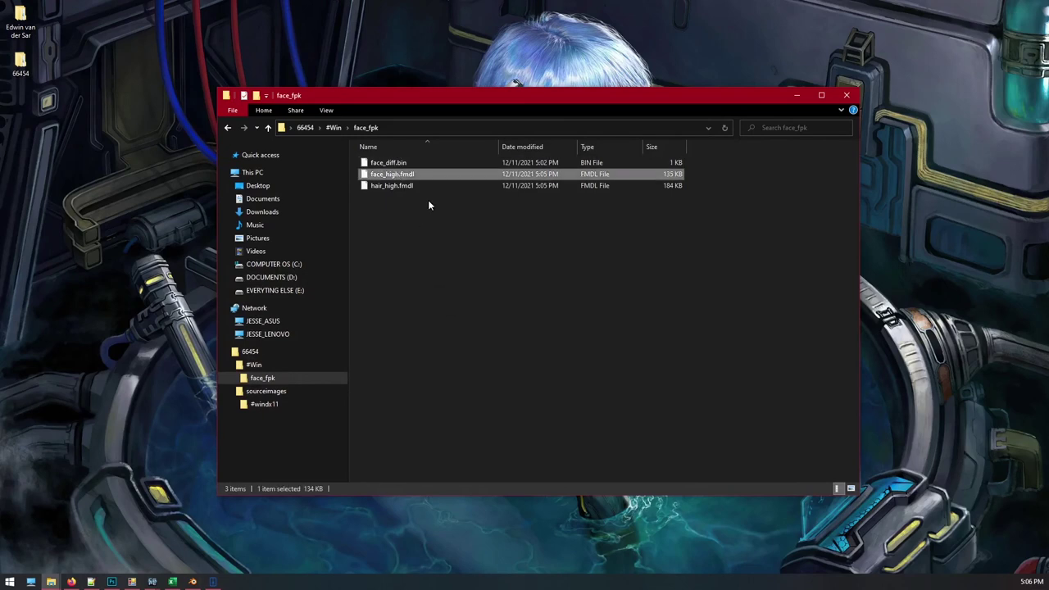
pyautogui.click(267, 128)
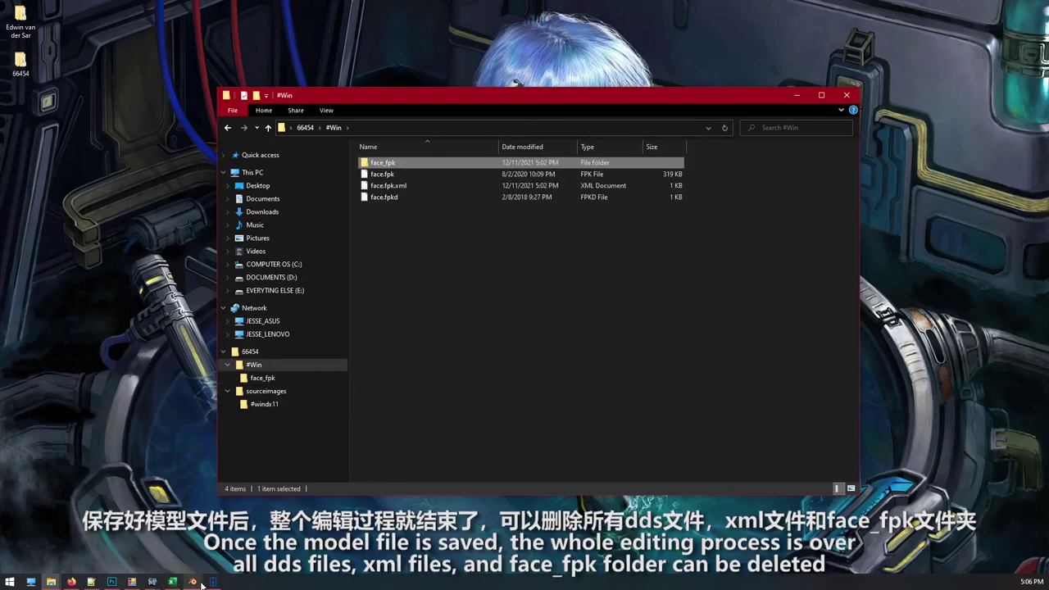
pyautogui.click(409, 186)
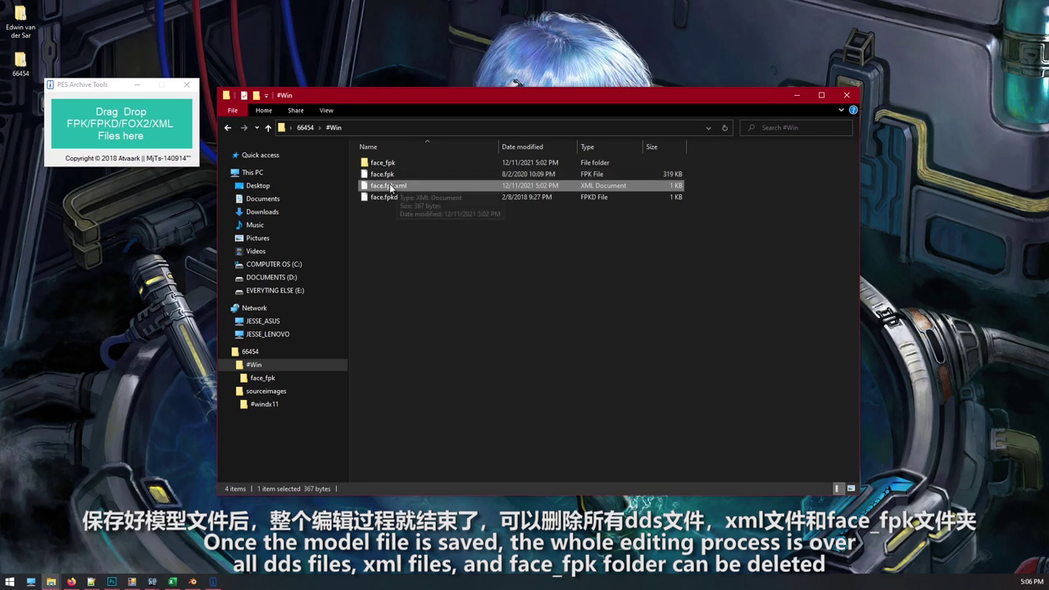
pyautogui.moveTo(396, 187); pyautogui.dragTo(143, 138)
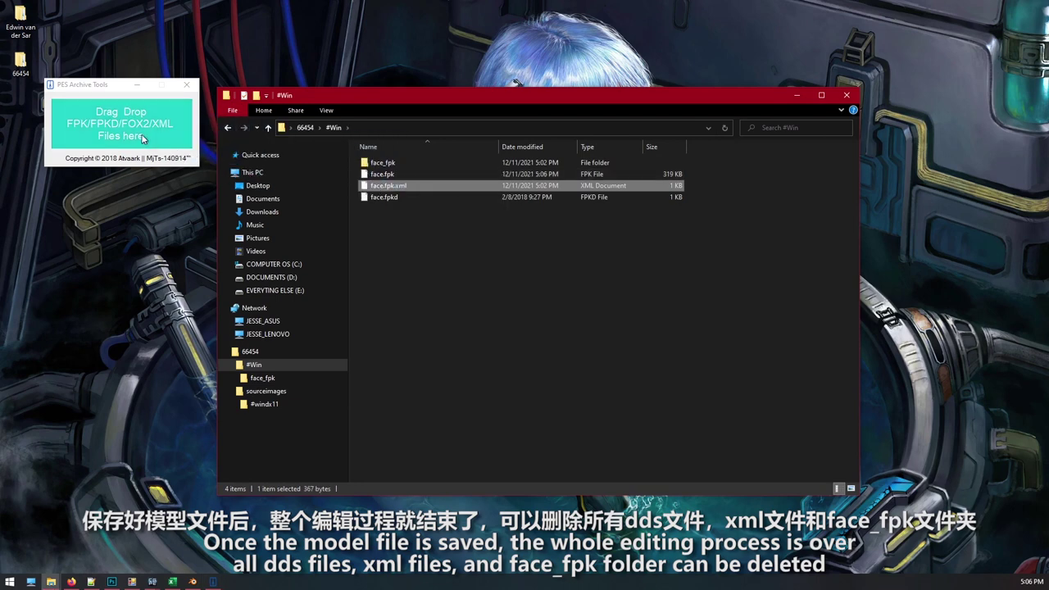